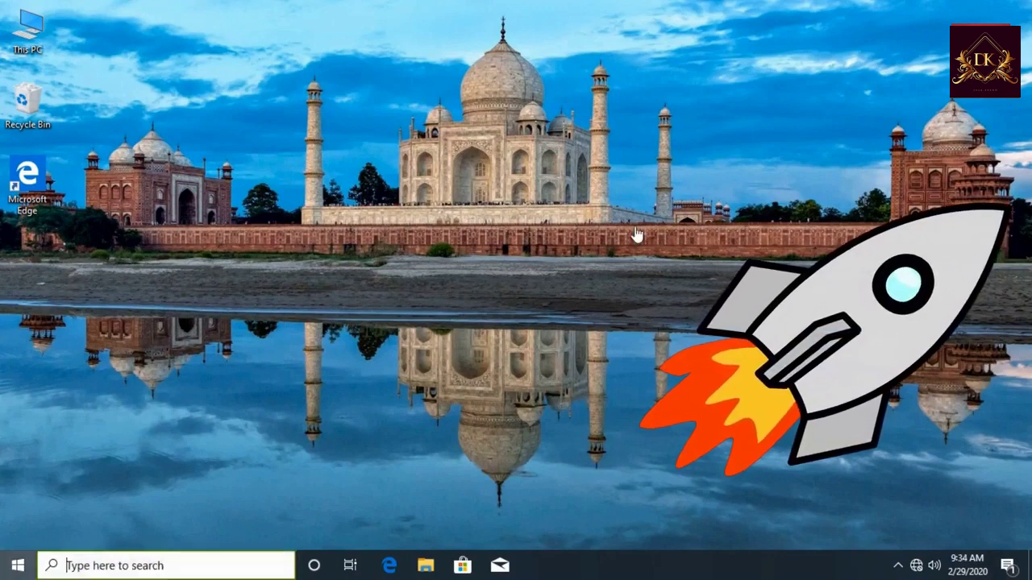
Find Windows PowerShell through the system search and open it.
key("super")
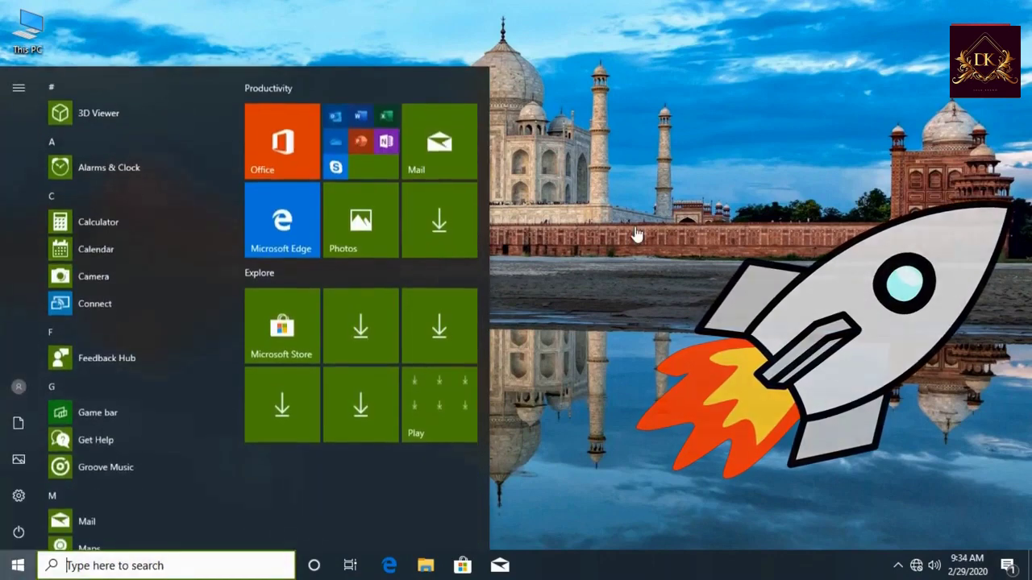
type("windows ")
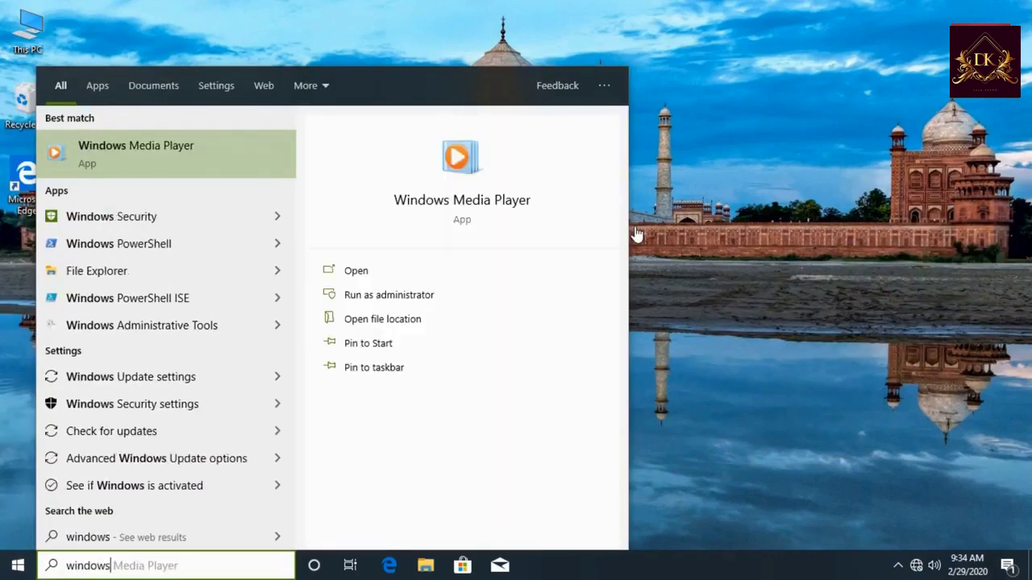
type("power")
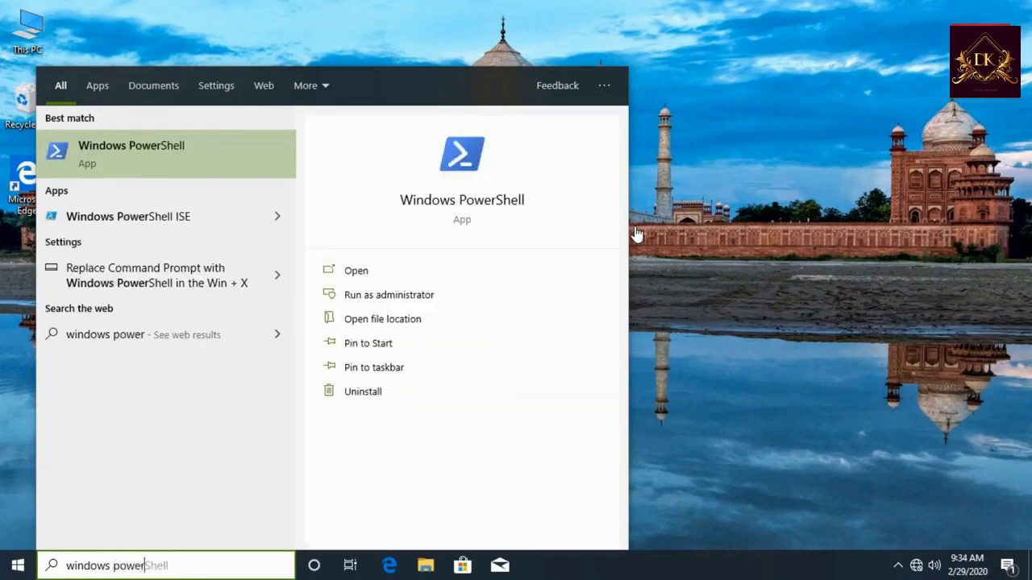
key("Return")
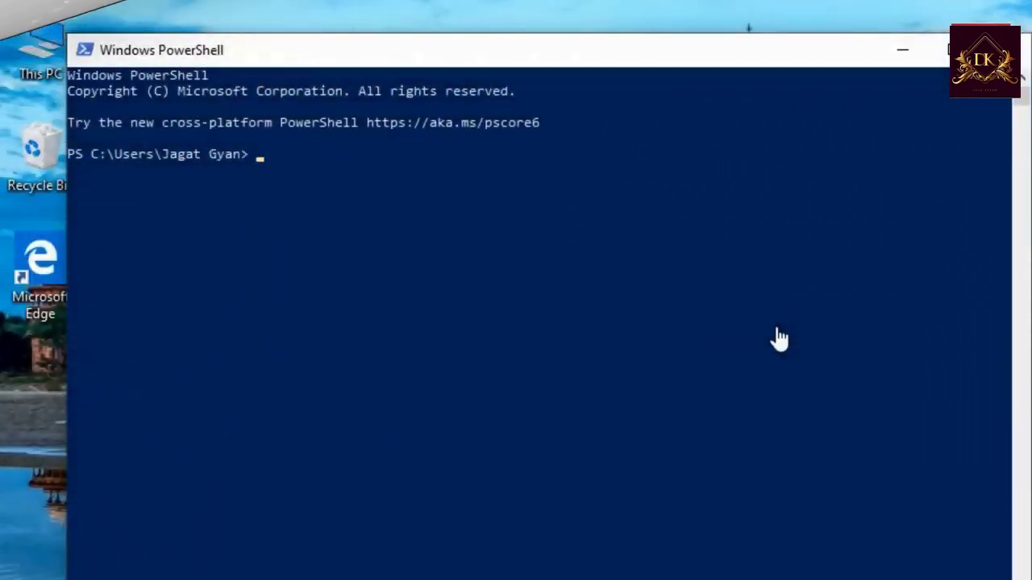
Run powercfg -duplicatescheme e9a42b02-d5df-448d-aa00-03f14749eb61 to add the Ultimate Performance plan, and close PowerShell.
type("powercfg -duplicatescheme e9a42b02-d5df-448d-aa00-03f14749eb61")
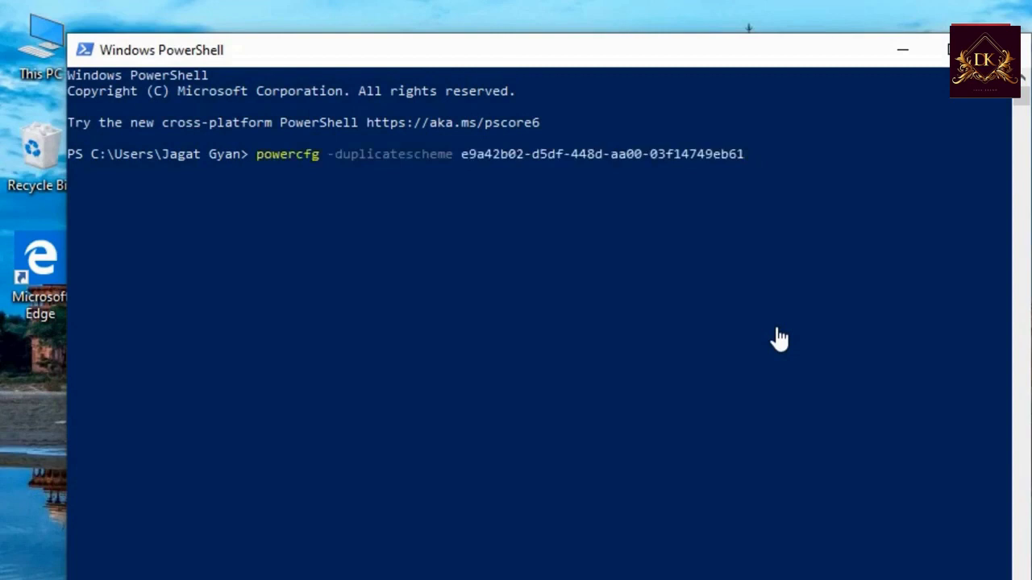
key("Return")
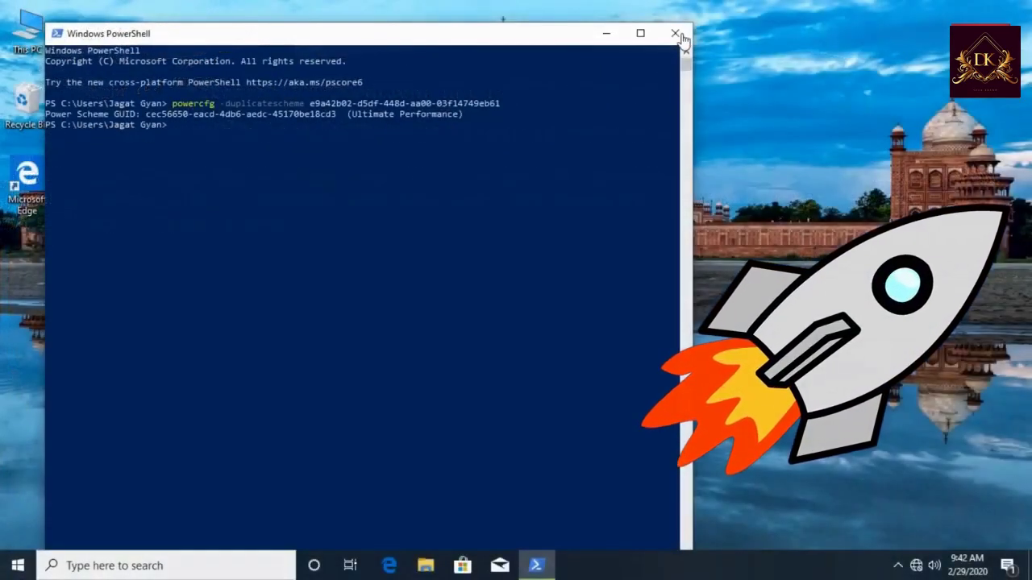
left_click(676, 34)
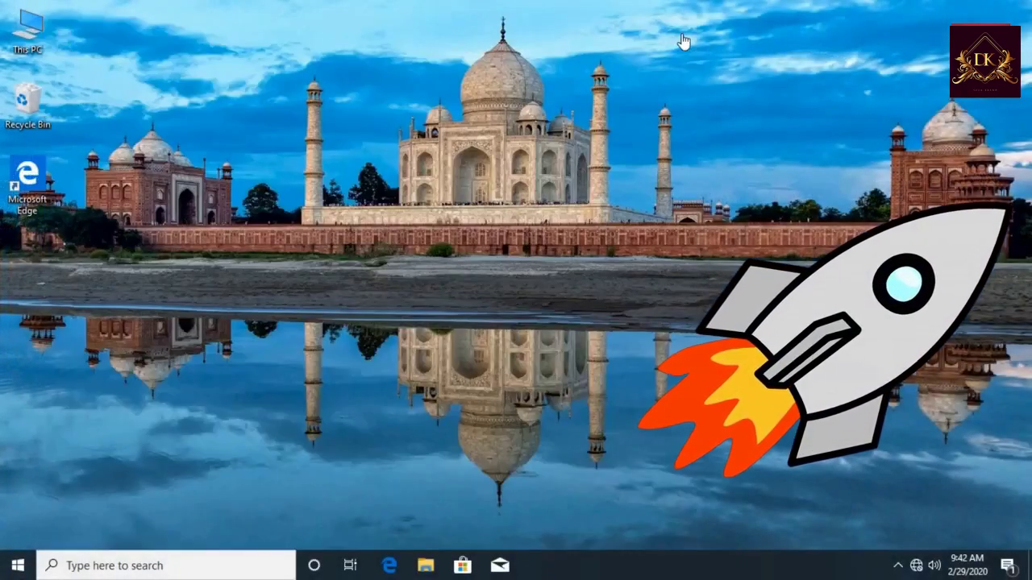
Open Control Panel and show its items as large icons.
key("super")
type("co")
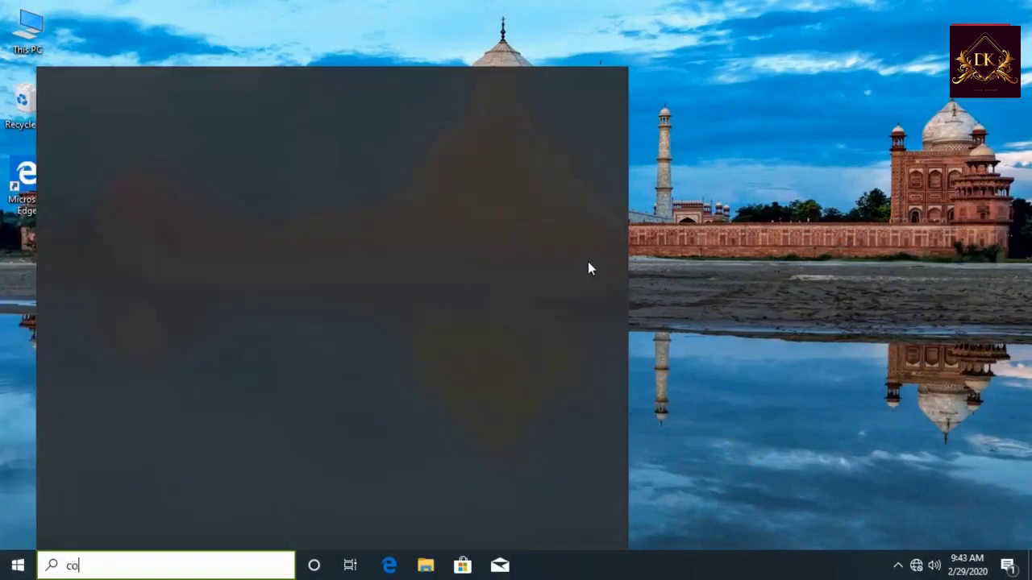
type("ntrol pant")
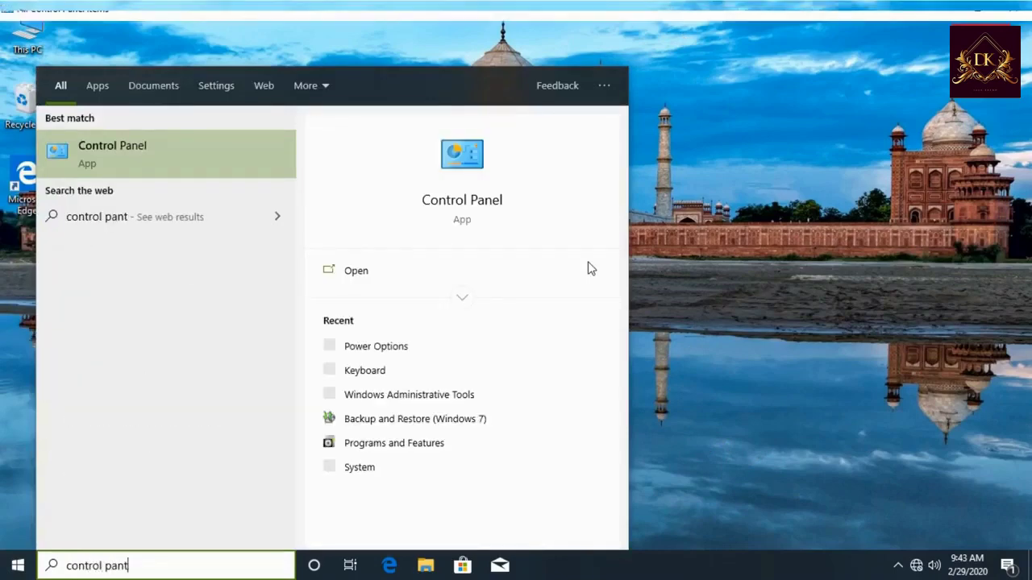
key("Return")
left_click(936, 75)
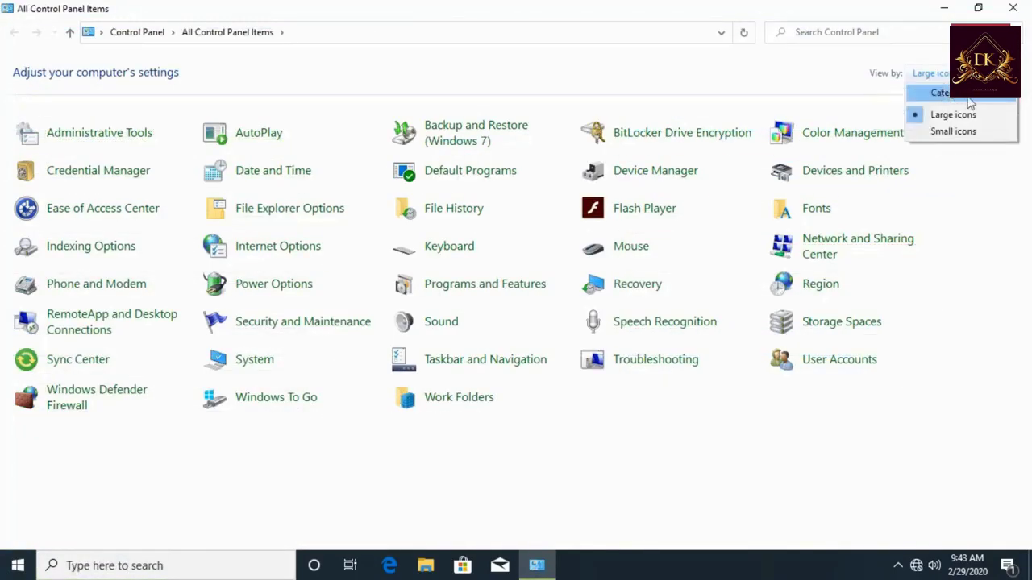
left_click(985, 114)
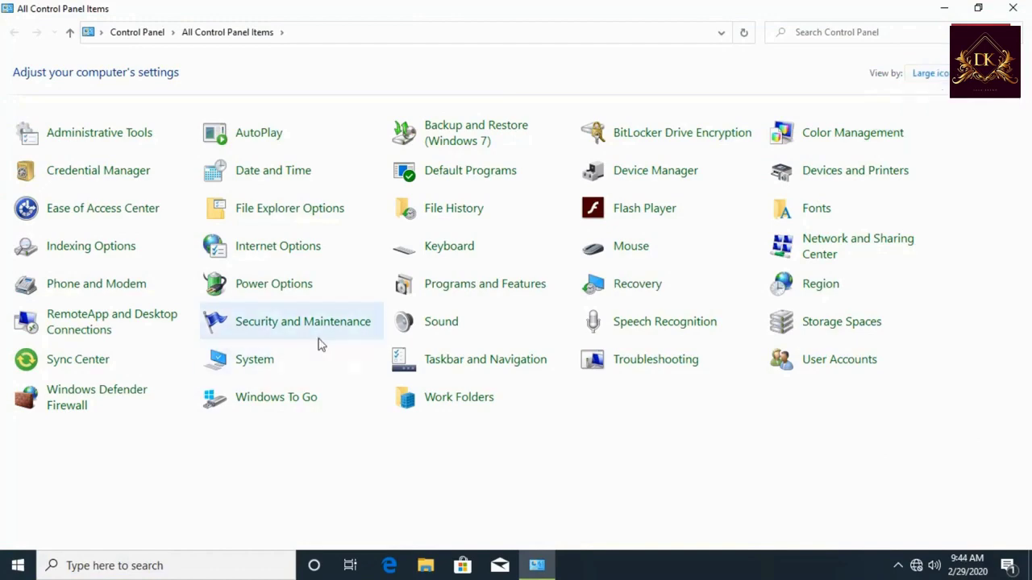
In Power Options, reveal the additional plans and activate the Ultimate Performance plan.
left_click(295, 290)
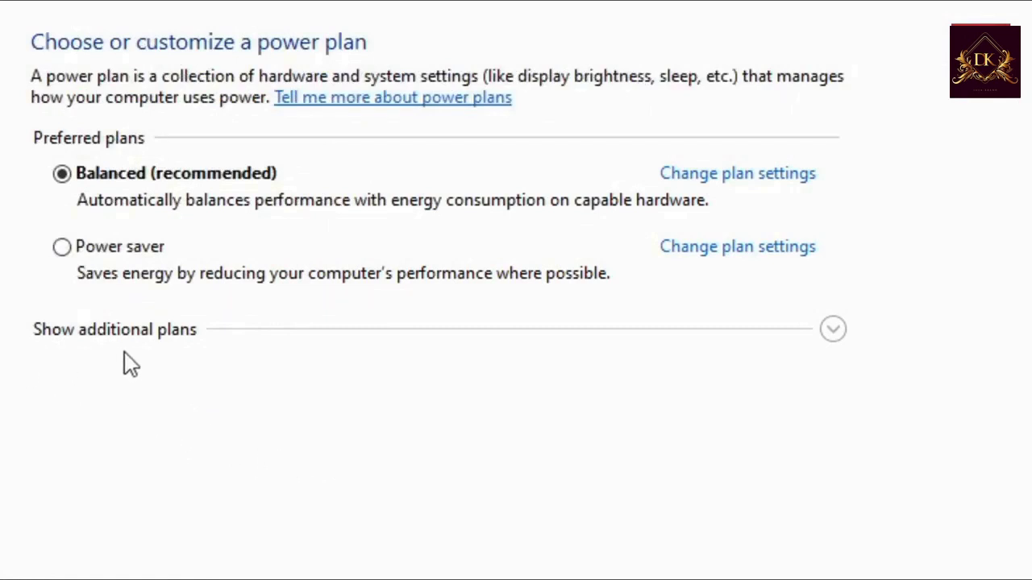
left_click(201, 345)
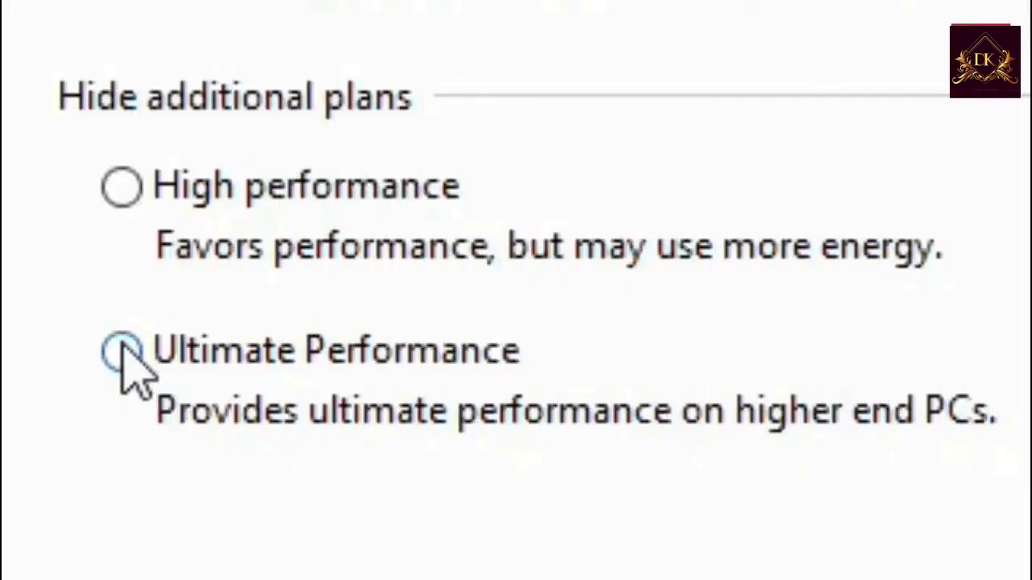
left_click(122, 352)
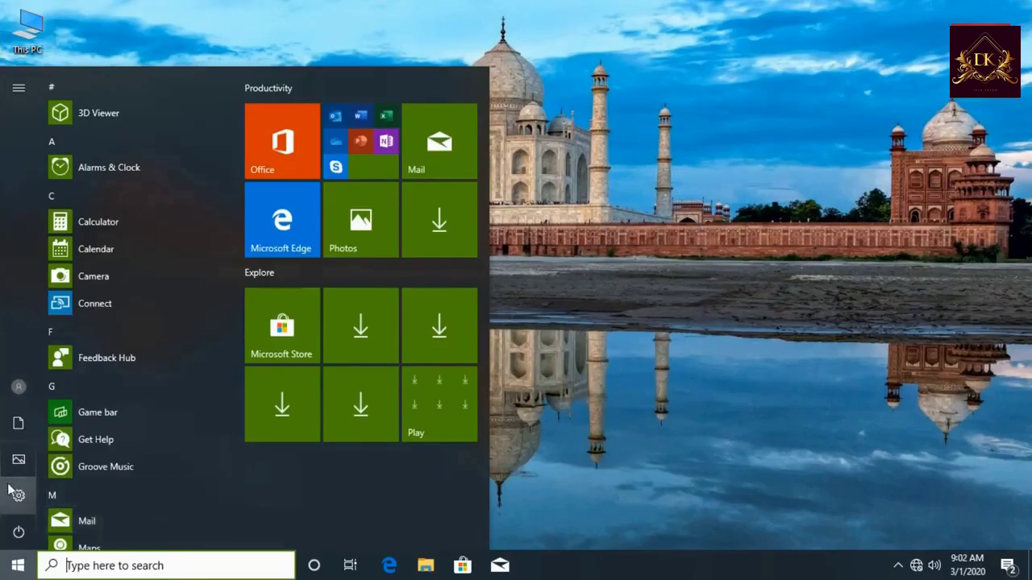
In the Windows privacy settings, turn off all four General options, including advertising ID and app launch tracking.
left_click(17, 495)
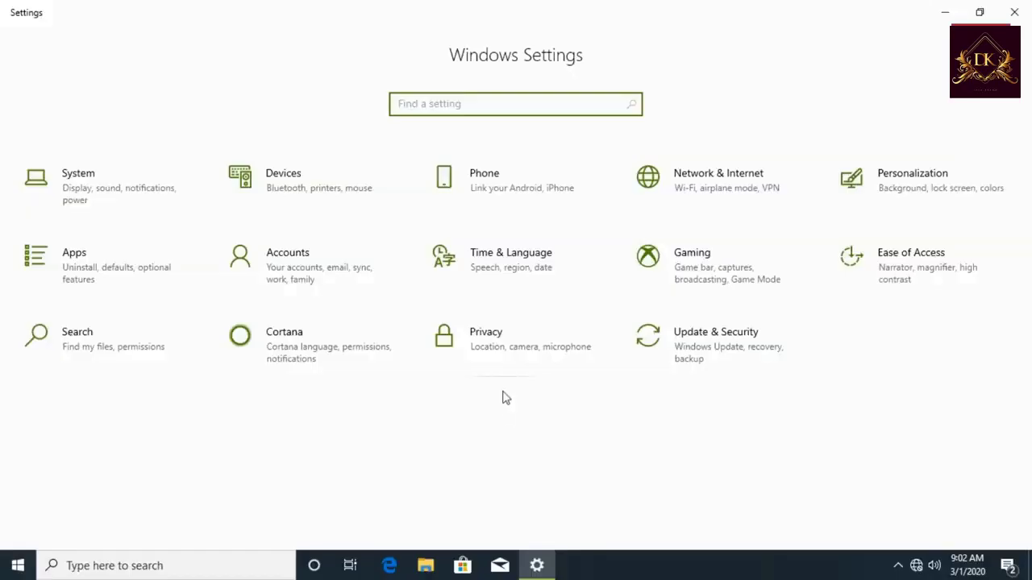
left_click(521, 349)
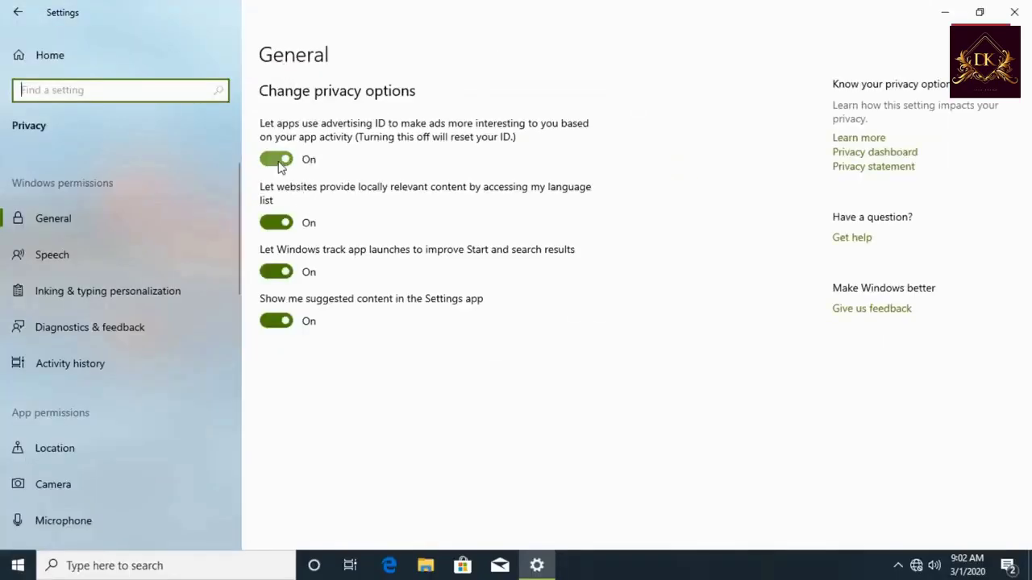
left_click(280, 161)
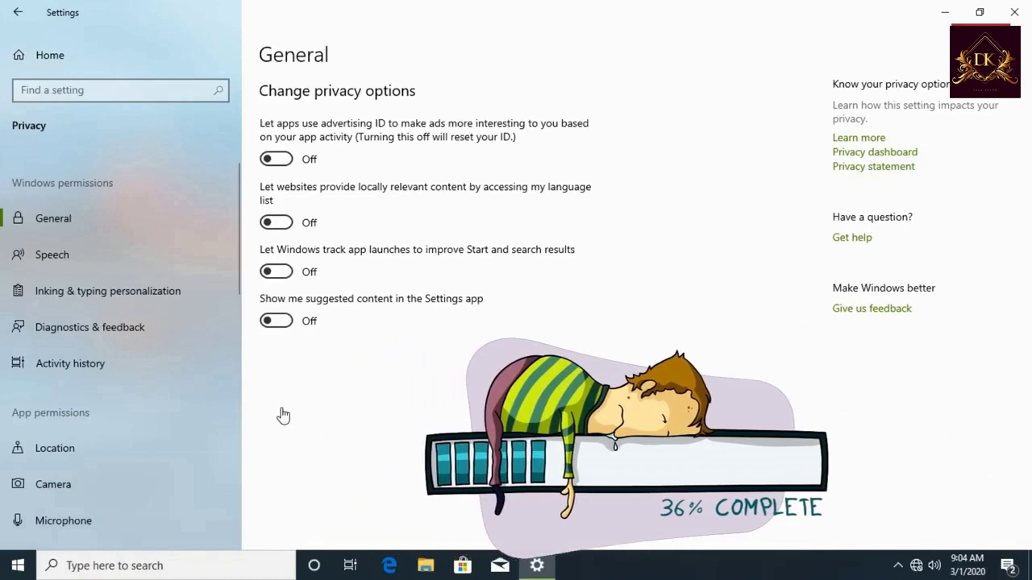
Turn off online speech recognition and the inking and typing personalization dictionary.
left_click(185, 254)
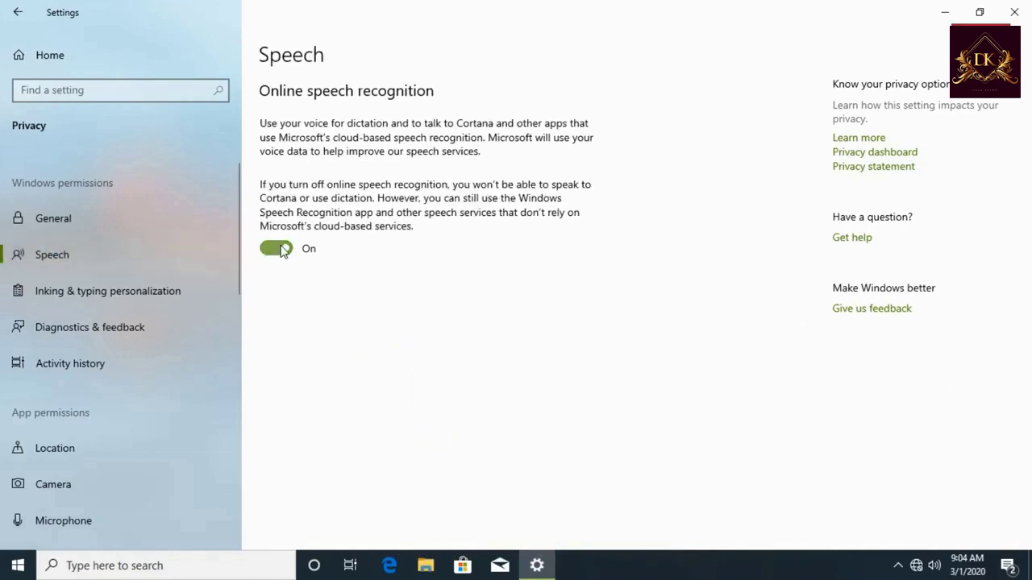
left_click(170, 296)
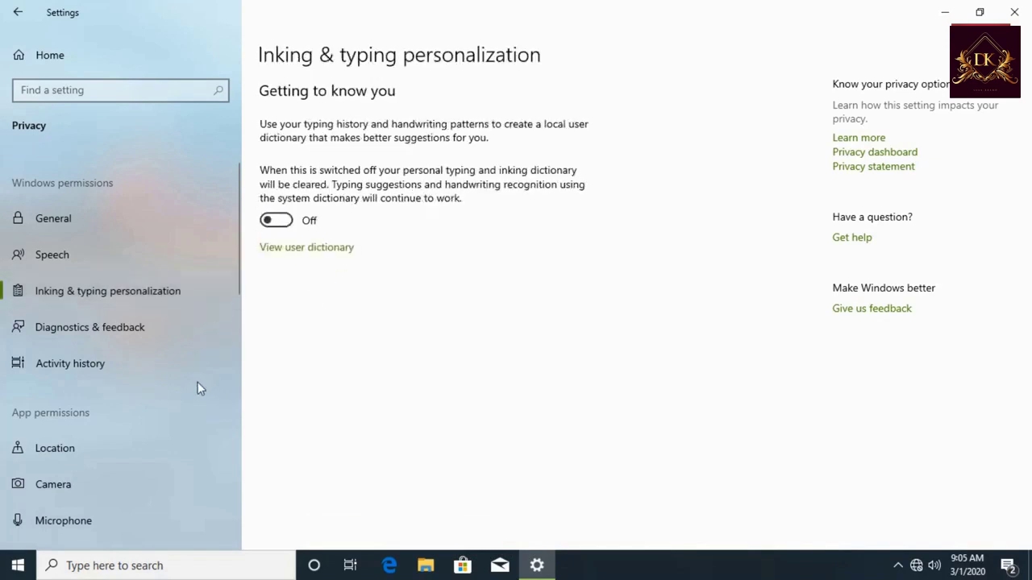
Clear both activity history options and change the location access setting for this device.
left_click(176, 369)
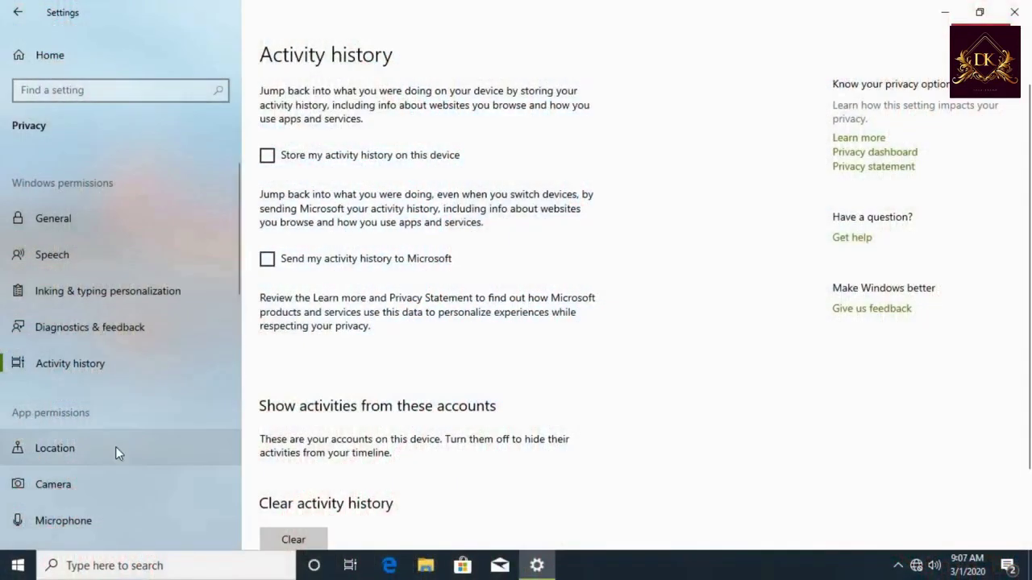
left_click(116, 449)
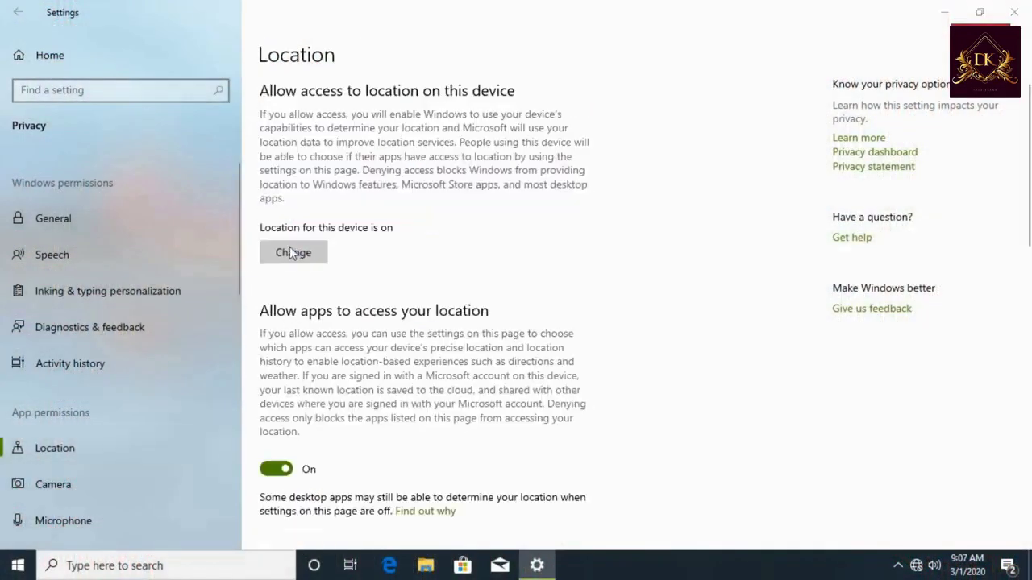
left_click(293, 254)
left_click(397, 351)
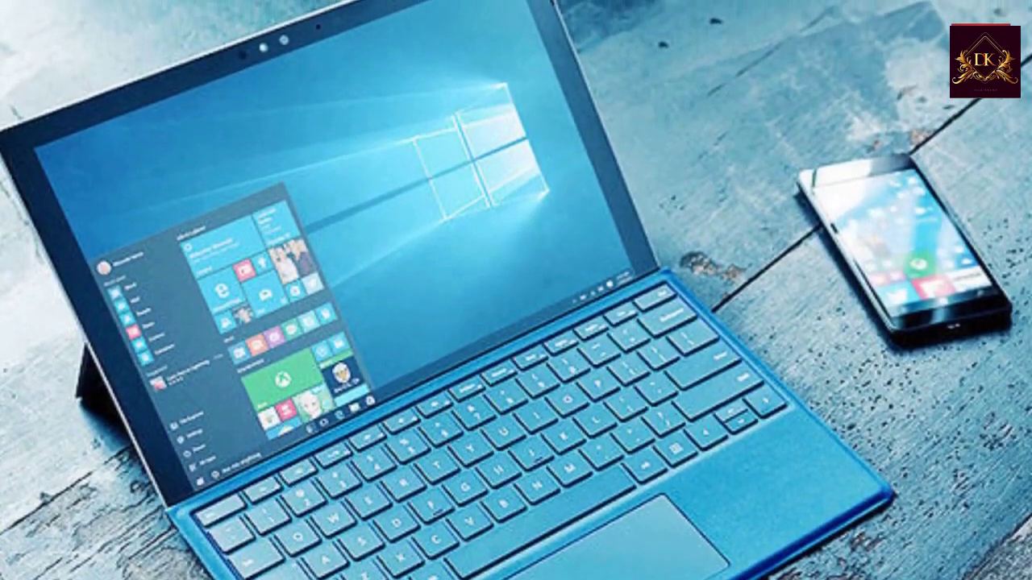
Review the camera and microphone permissions, including which apps have access to each.
left_click(68, 488)
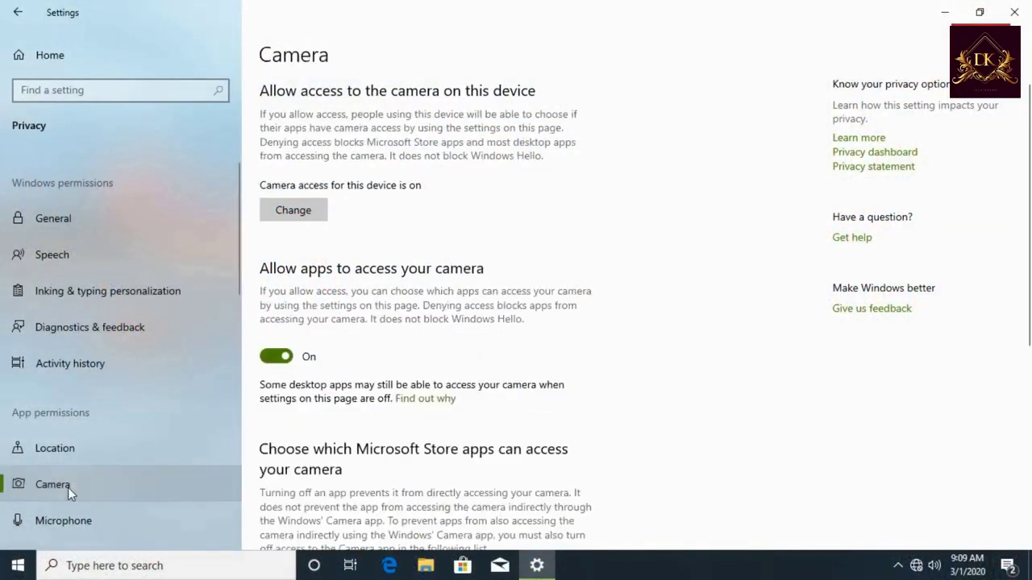
scroll(492, 312, "down", 5)
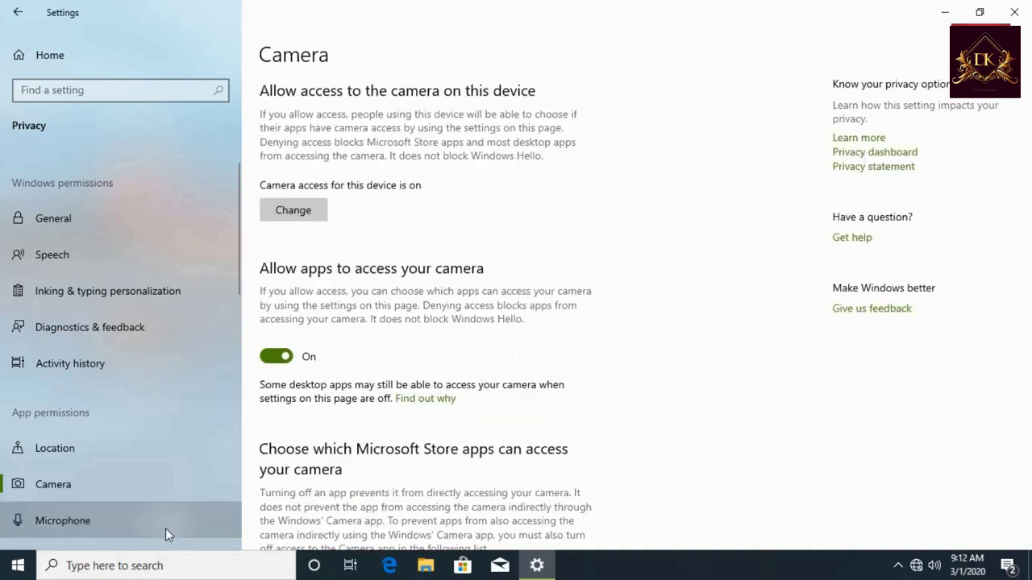
left_click(165, 529)
scroll(624, 376, "down", 3)
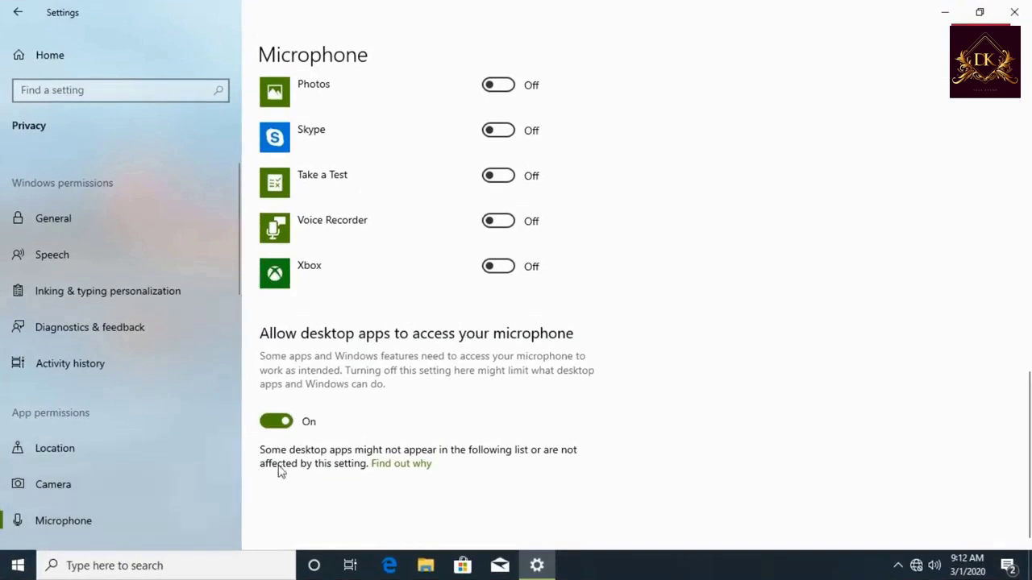
Turn off voice activation for apps and check the voice activation options for Cortana.
left_click_drag(232, 281, 224, 390)
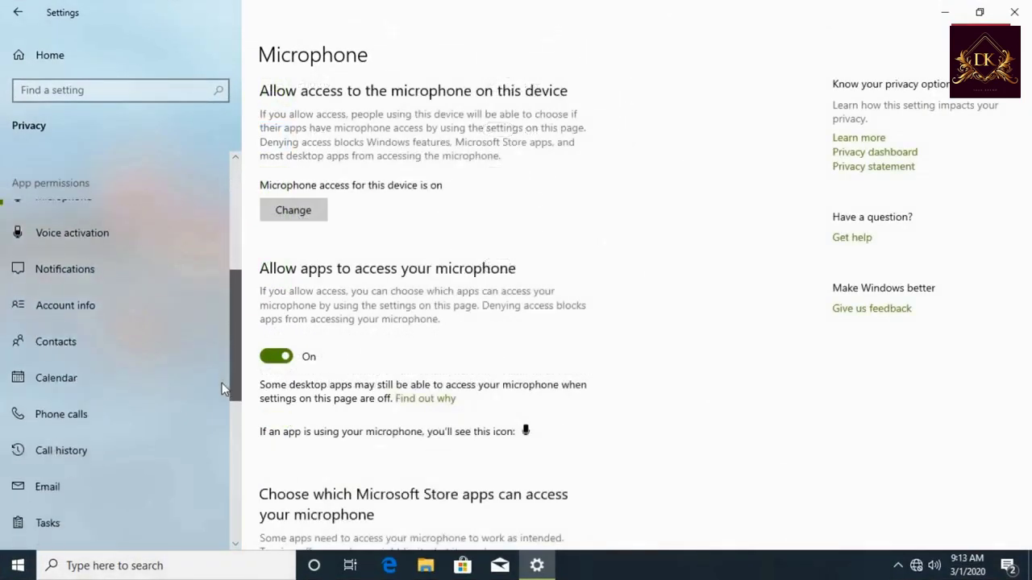
left_click(109, 243)
left_click(276, 307)
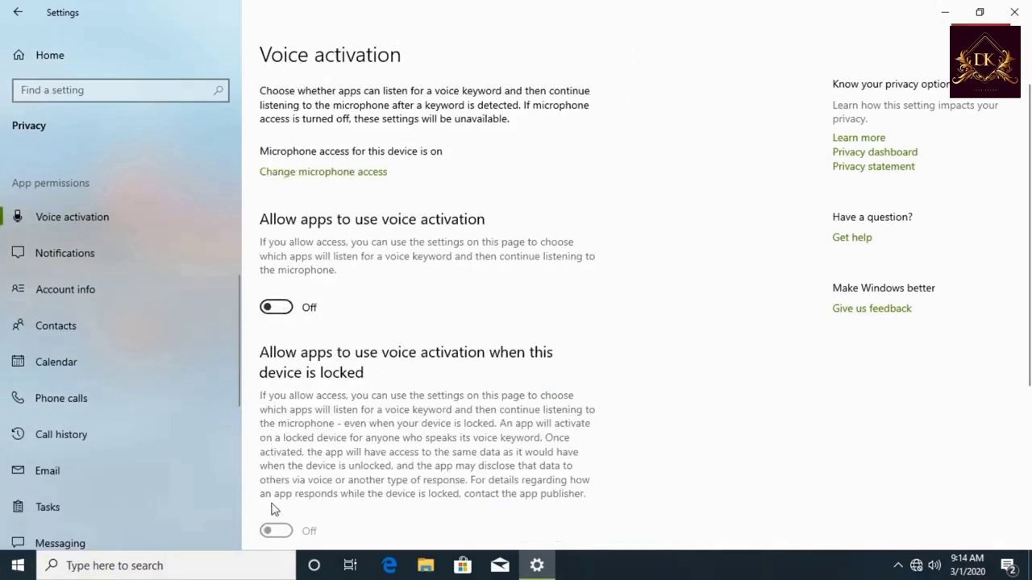
scroll(475, 367, "down", 3)
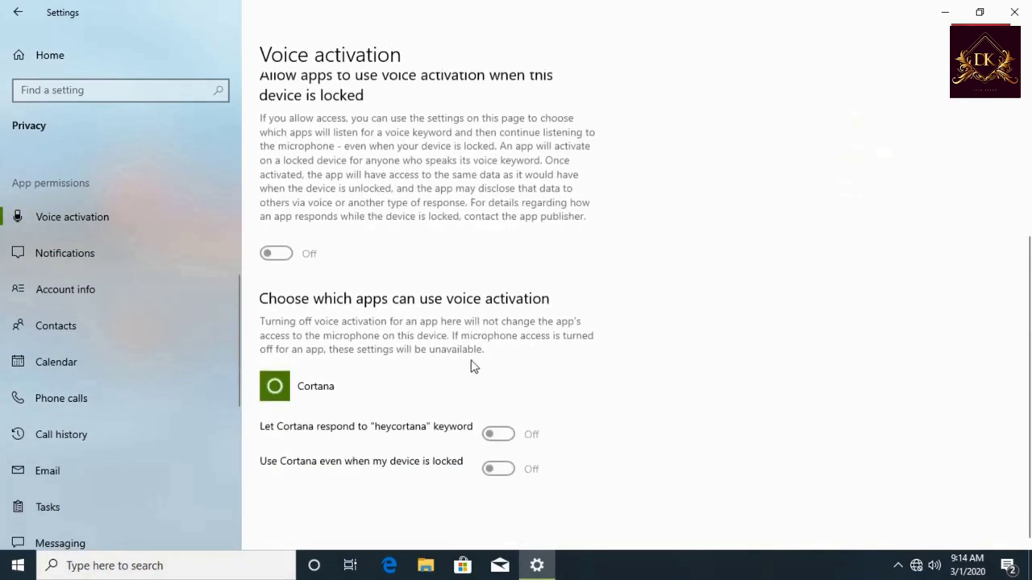
scroll(491, 474, "up", 3)
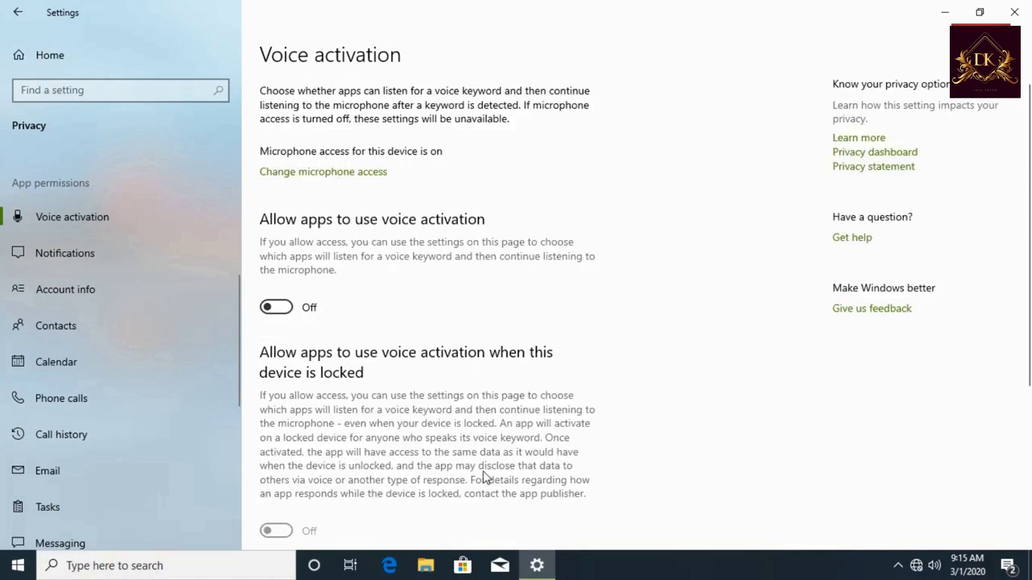
Turn off user notification access for this device in the Notifications permissions.
left_click(187, 258)
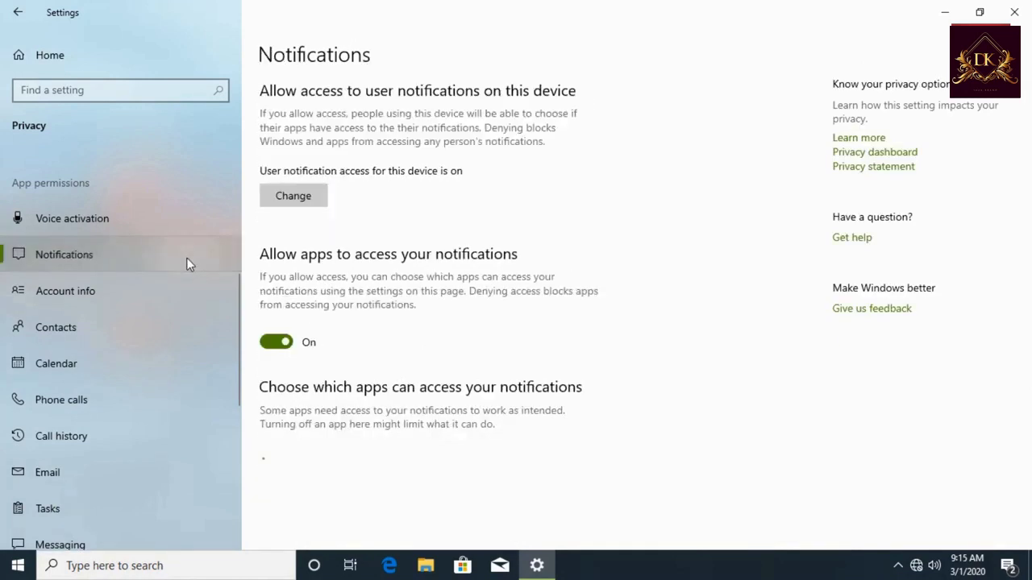
left_click(315, 201)
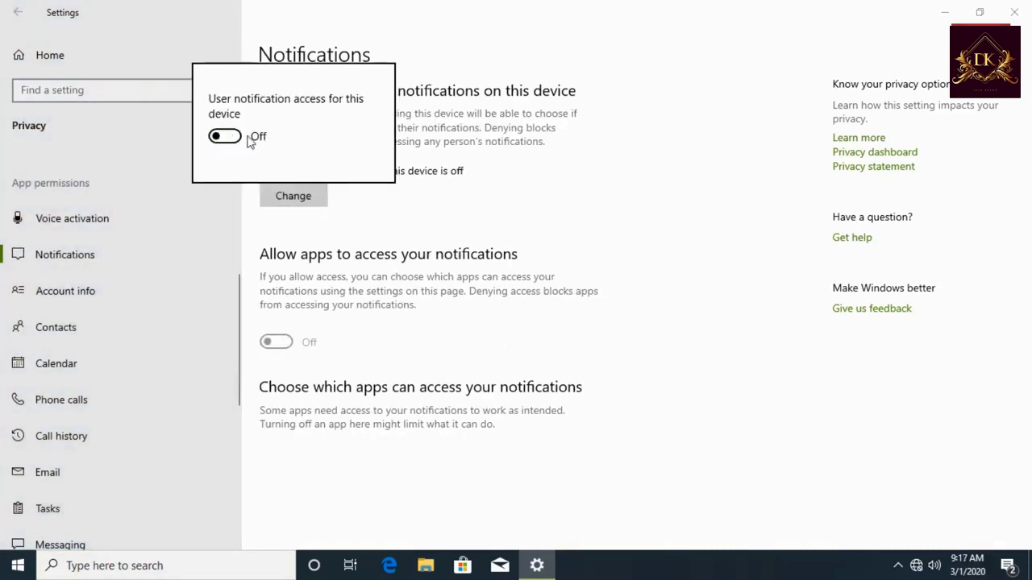
left_click(115, 300)
Turn off account info access for this device in the Account info permissions.
left_click(115, 298)
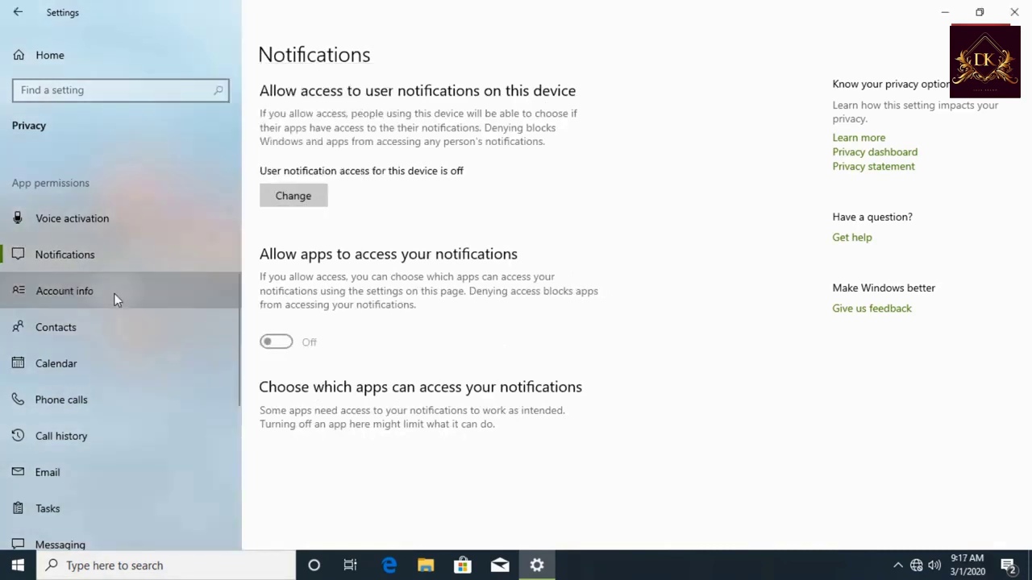
scroll(360, 410, "down", 1)
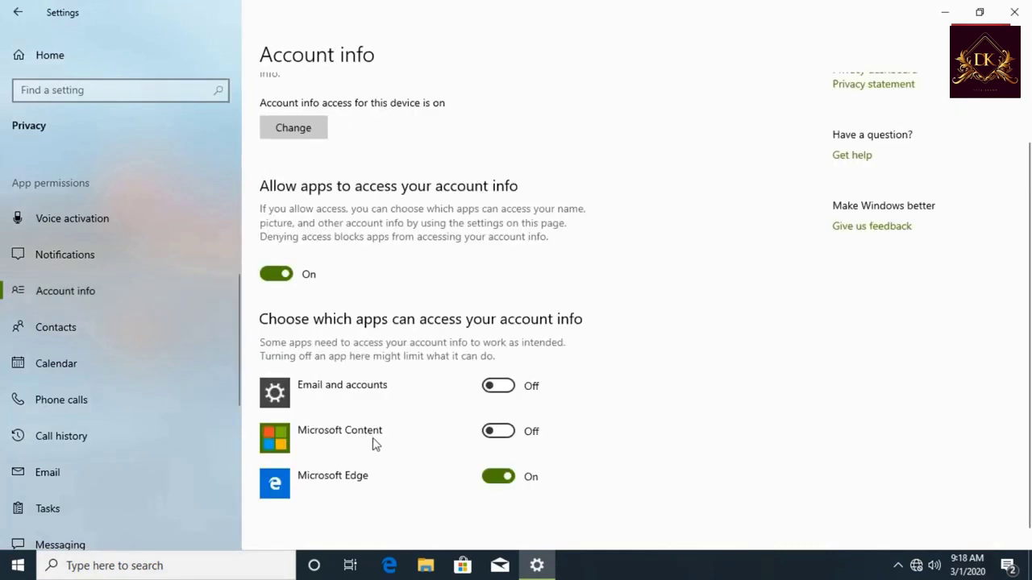
scroll(548, 271, "up", 1)
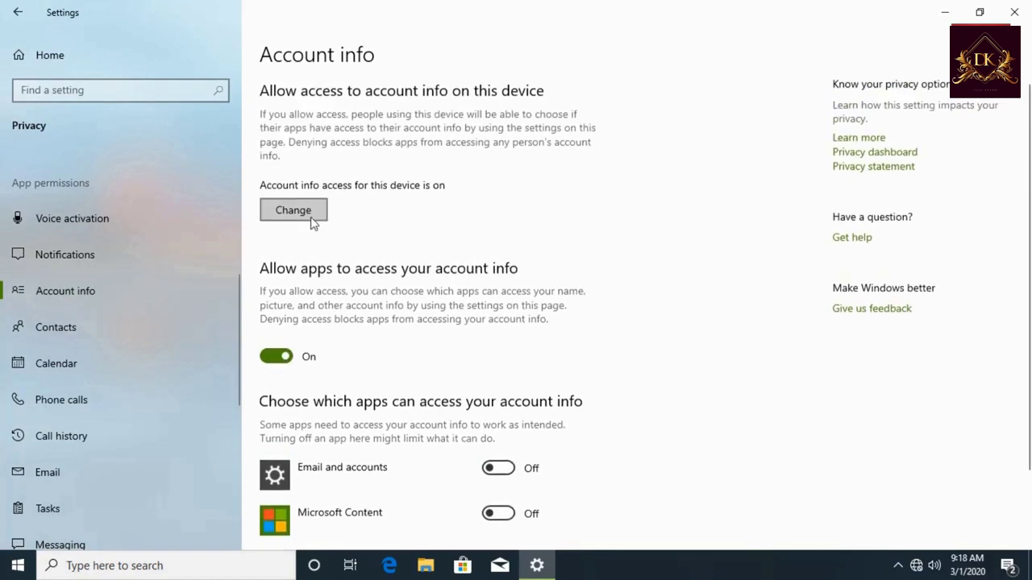
left_click(265, 205)
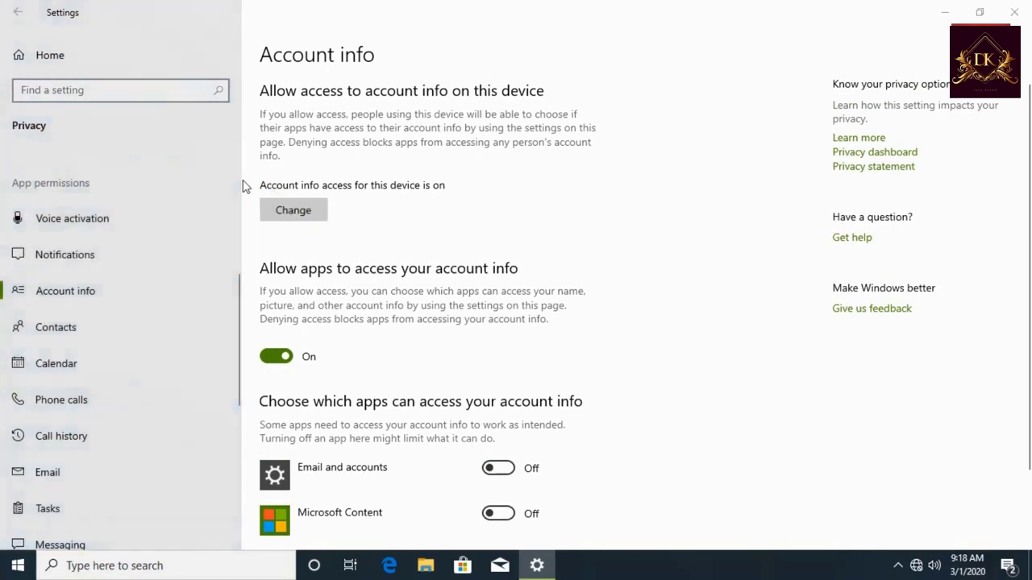
left_click(225, 150)
left_click(184, 325)
Turn off contacts access and calendar access for this device in their respective app permissions.
left_click(184, 325)
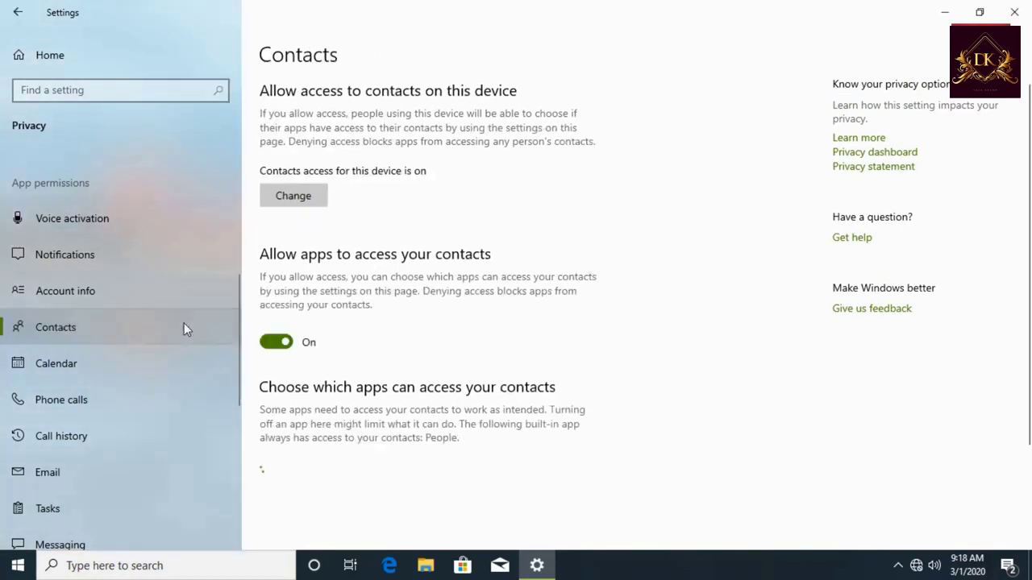
left_click(294, 196)
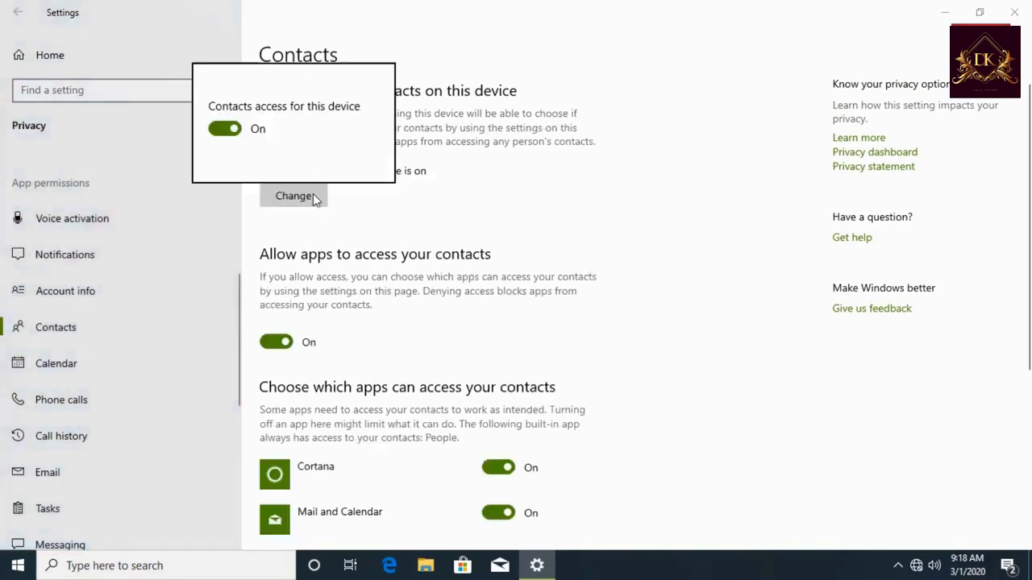
left_click(224, 126)
left_click(114, 358)
left_click(114, 358)
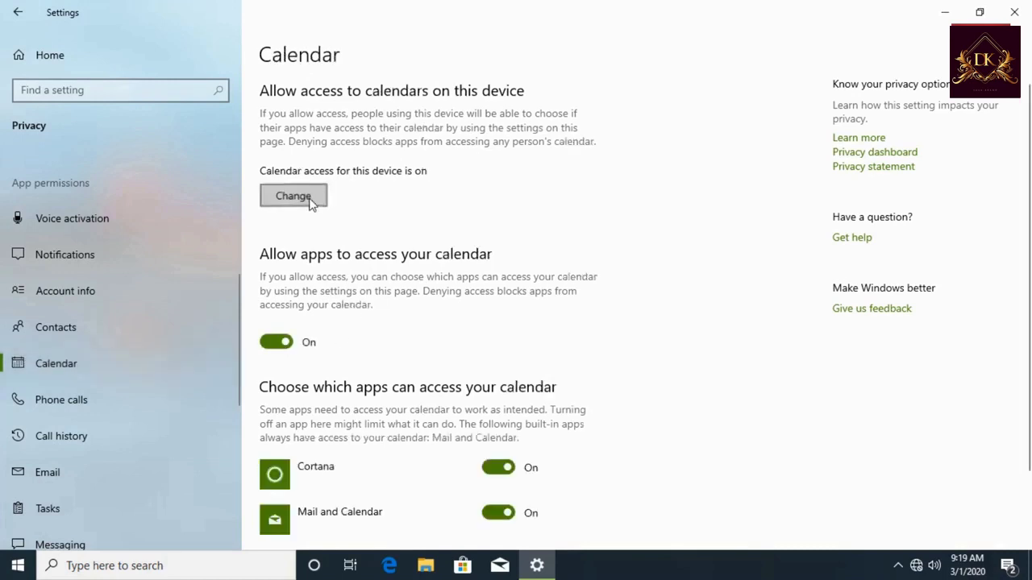
left_click(265, 204)
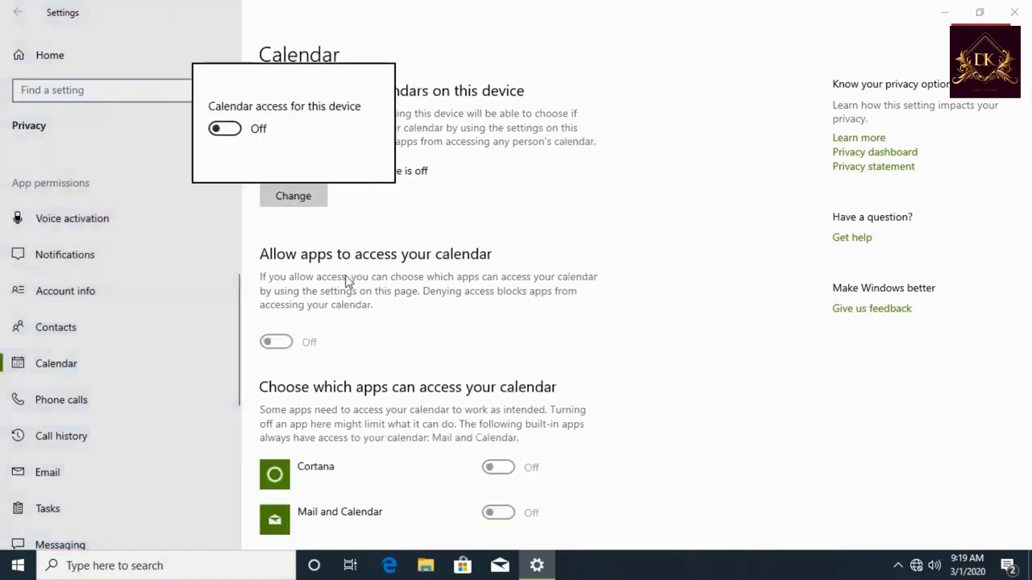
left_click(152, 400)
Turn off phone call access and call history access for this device in their app permissions.
left_click(151, 400)
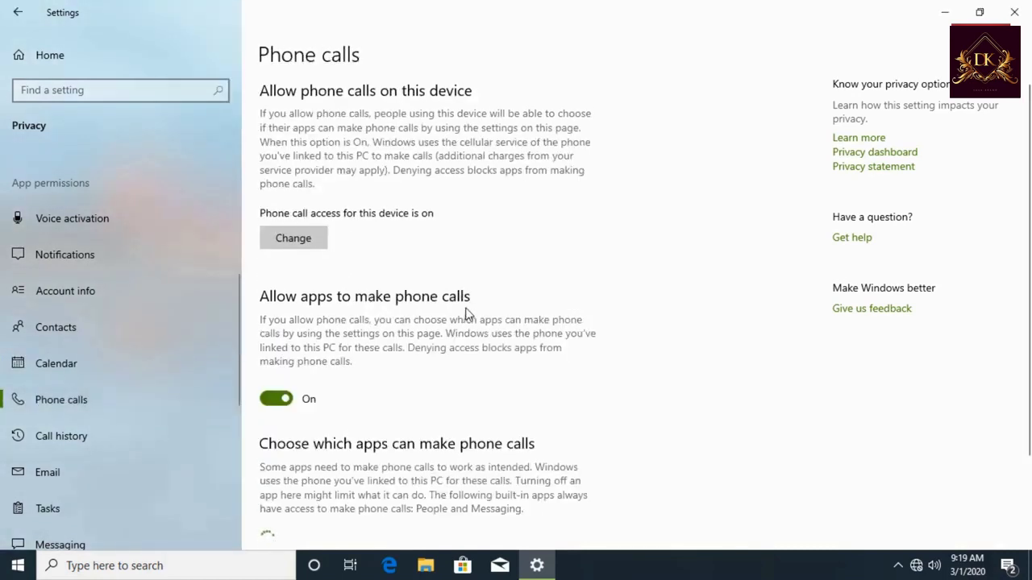
scroll(466, 315, "down", 3)
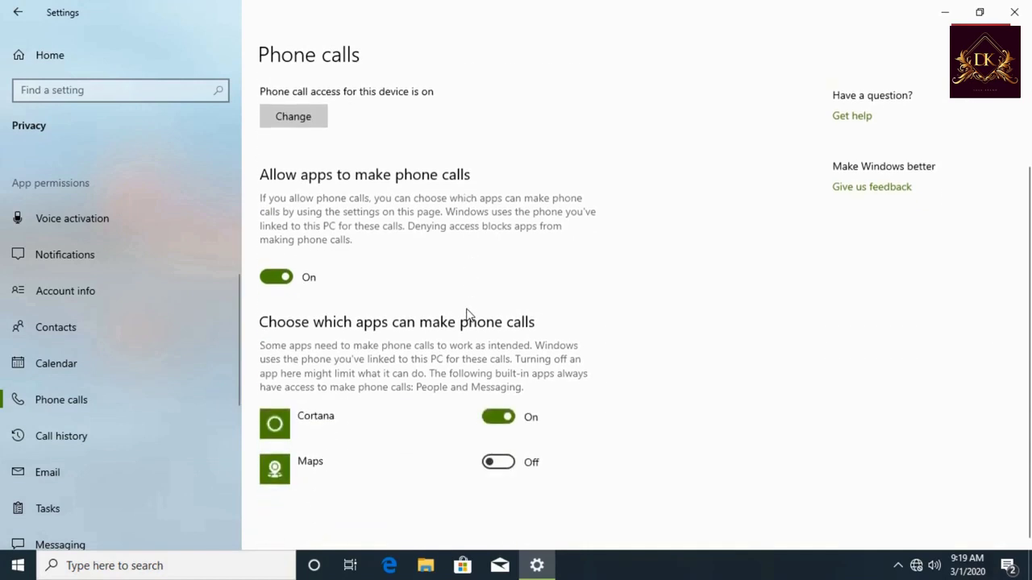
scroll(466, 314, "up", 3)
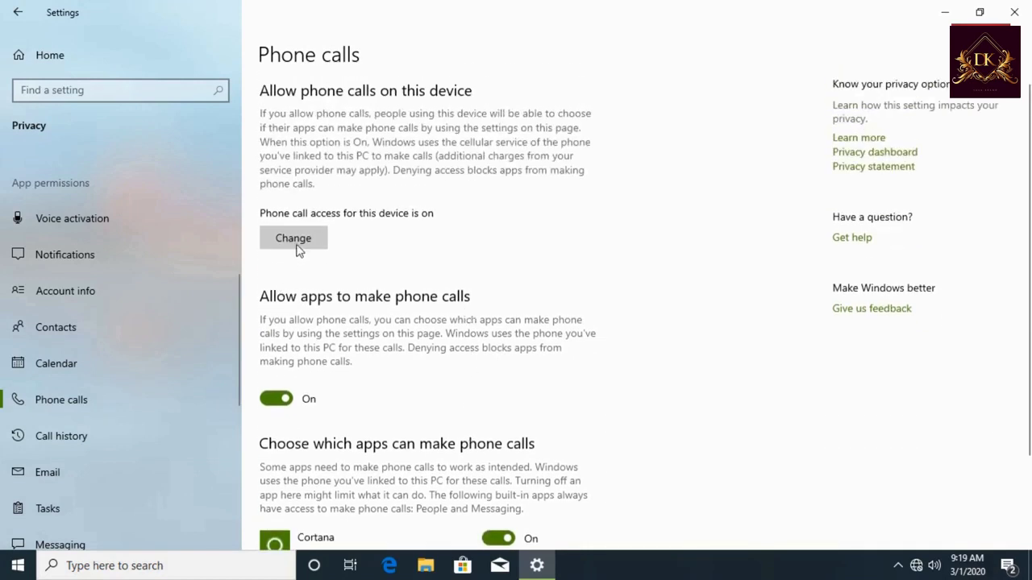
left_click(298, 246)
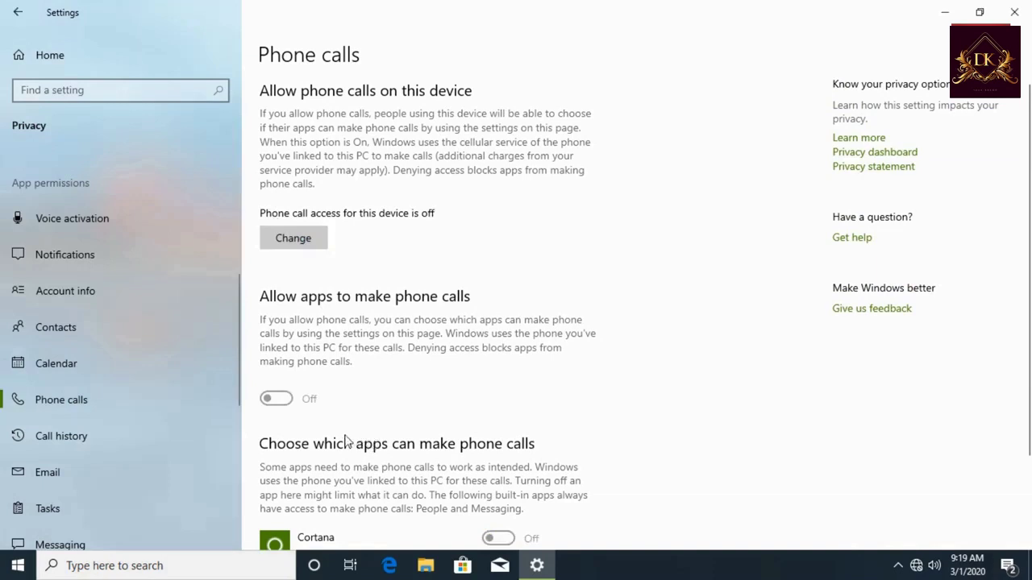
left_click(101, 443)
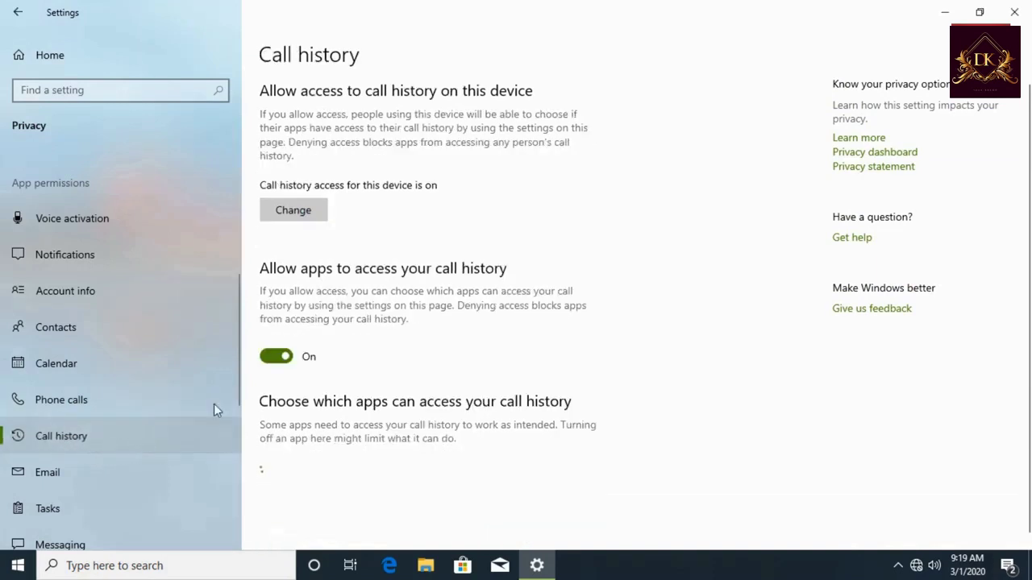
left_click(300, 214)
left_click(225, 143)
Review which apps can access email, and turn off email access for this device.
left_click(95, 473)
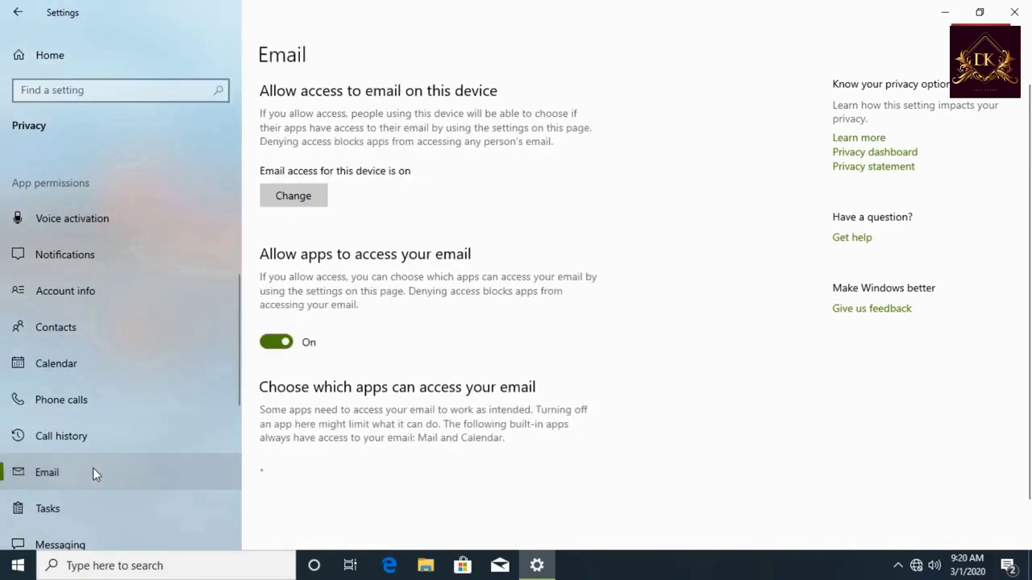
scroll(475, 330, "down", 2)
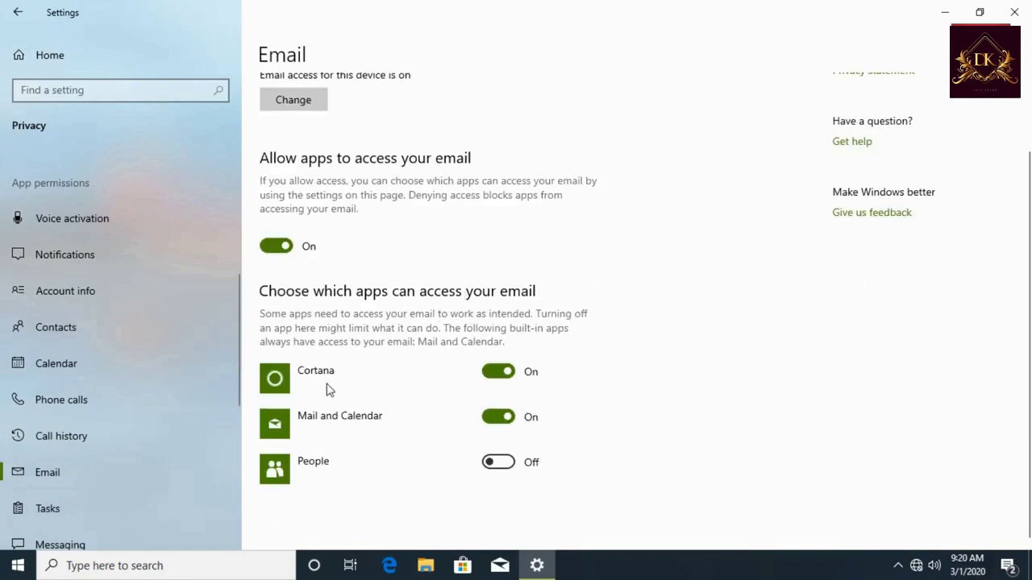
scroll(328, 345, "up", 3)
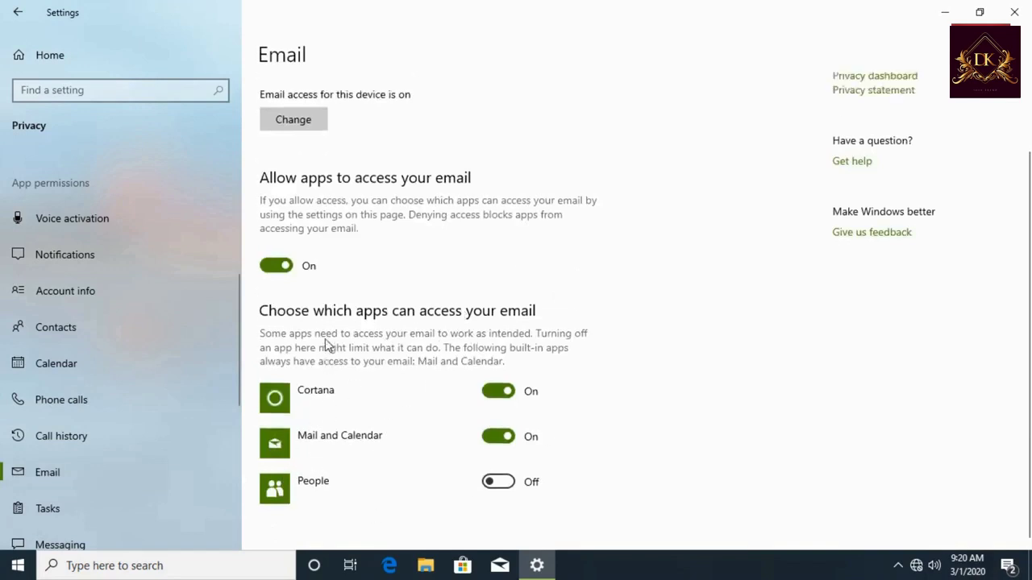
left_click(264, 200)
left_click(238, 139)
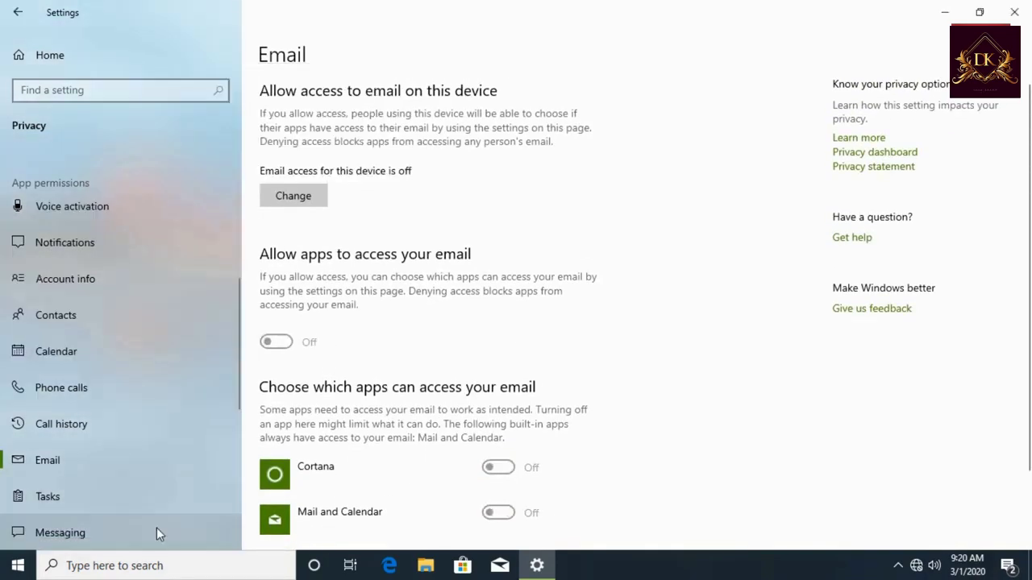
Turn off messaging access for this device in the Messaging permissions.
left_click(156, 529)
left_click(292, 213)
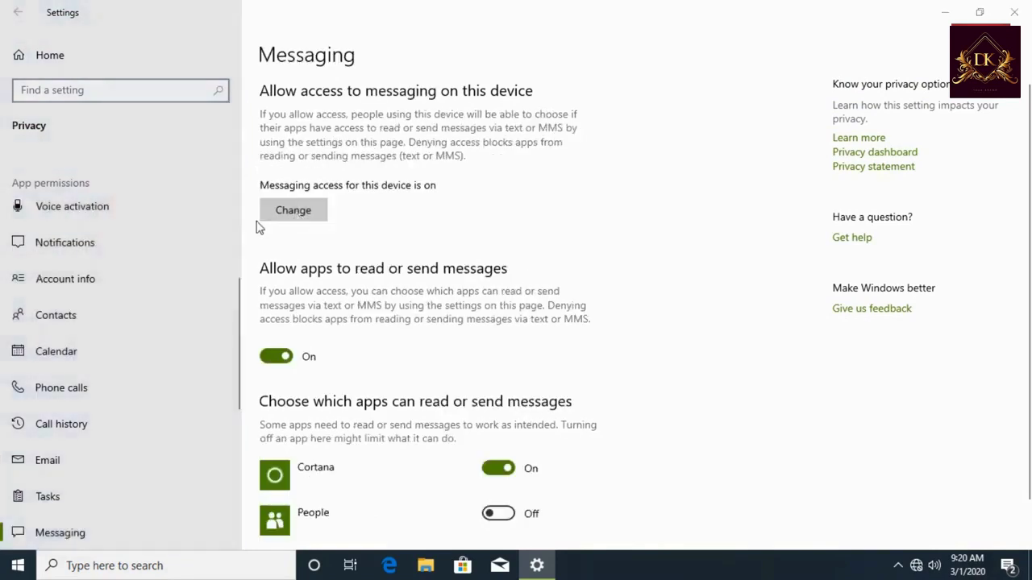
left_click(224, 143)
left_click(267, 258)
Turn off access to control radios on this device and disable communication with unpaired devices.
scroll(230, 376, "down", 4)
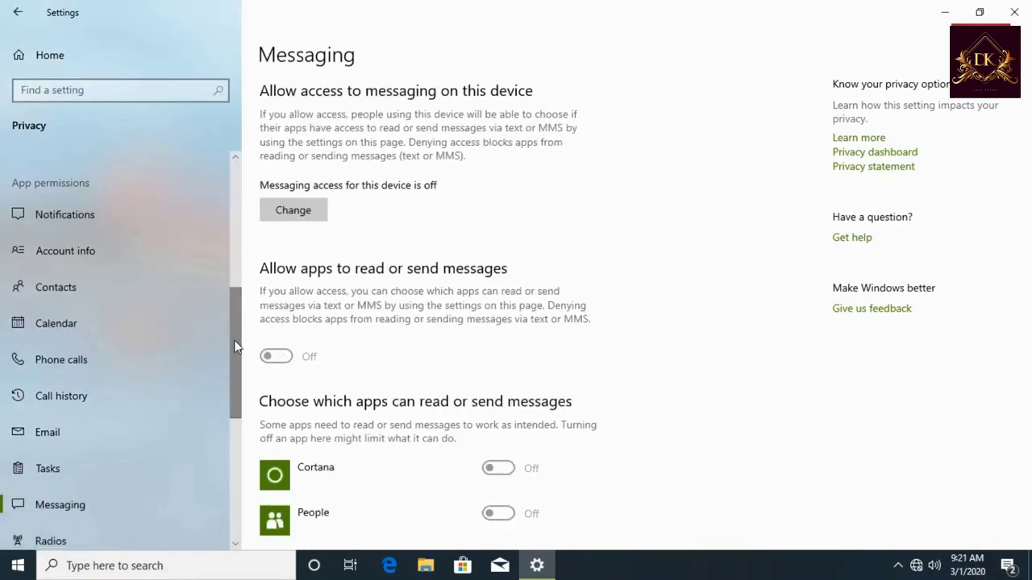
left_click(110, 255)
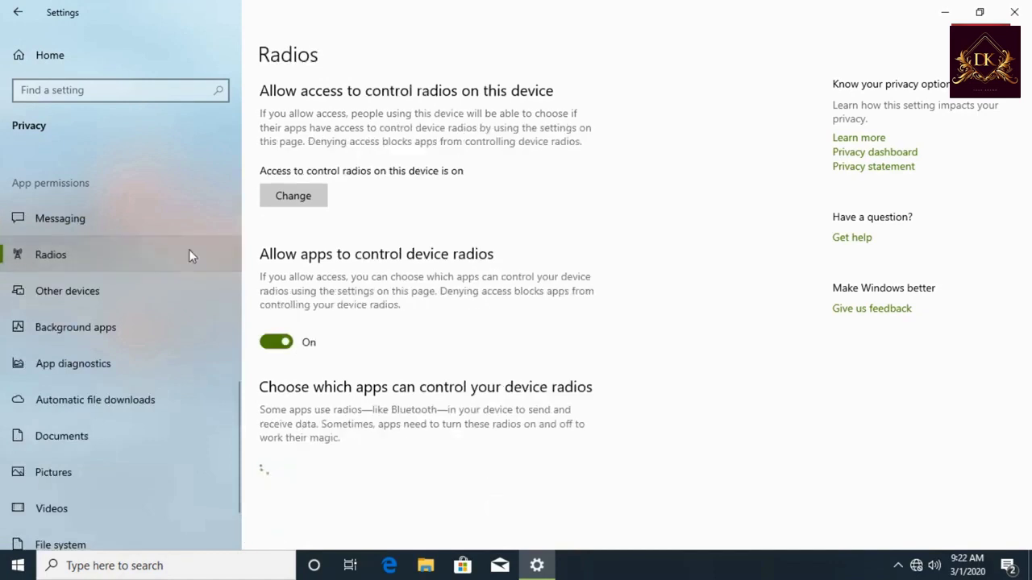
left_click(294, 198)
left_click(224, 135)
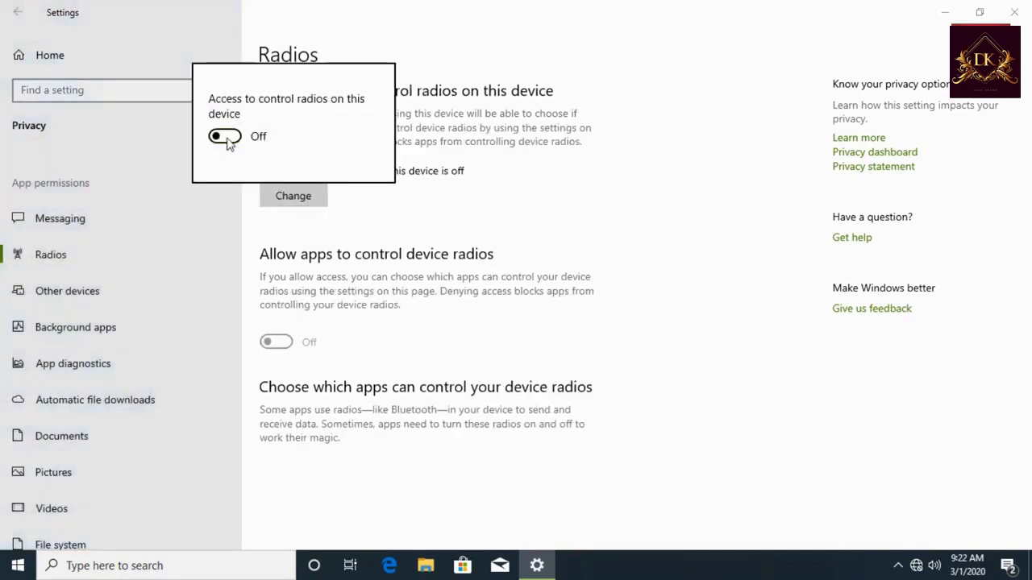
left_click(292, 216)
left_click(150, 294)
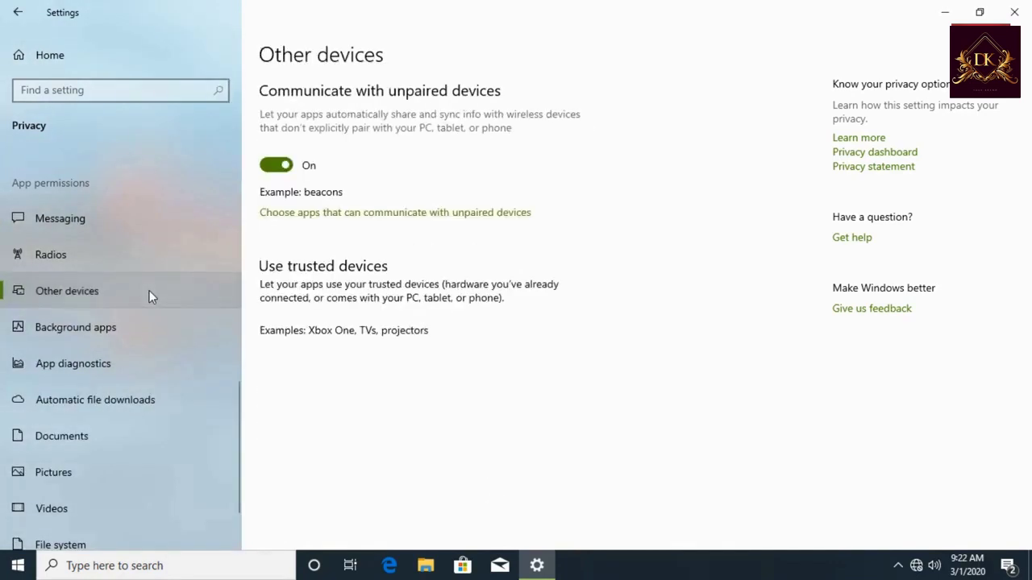
left_click(278, 166)
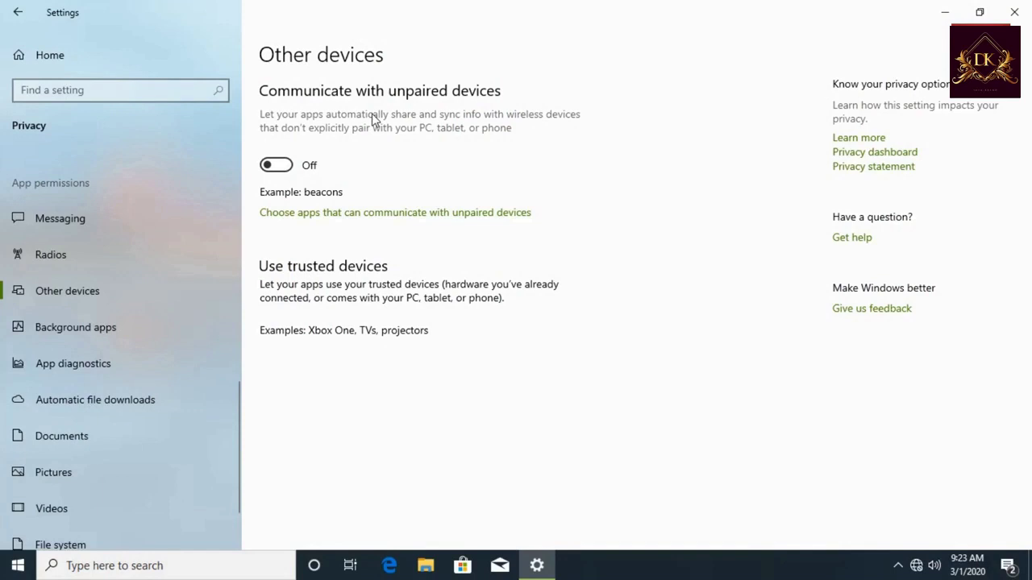
Review the apps allowed to run in the background, and stop all apps from running in the background.
left_click(136, 327)
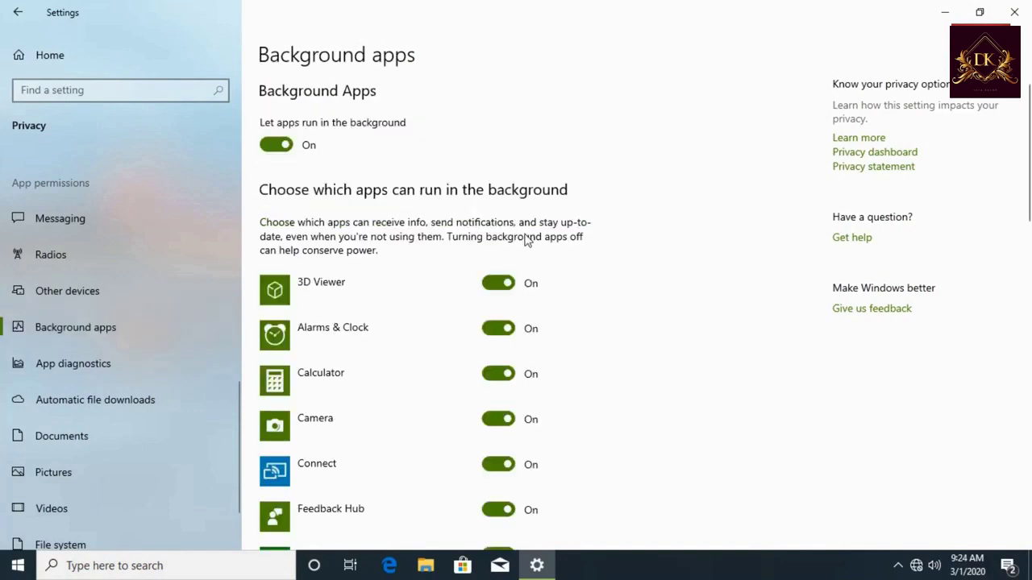
scroll(555, 266, "down", 3)
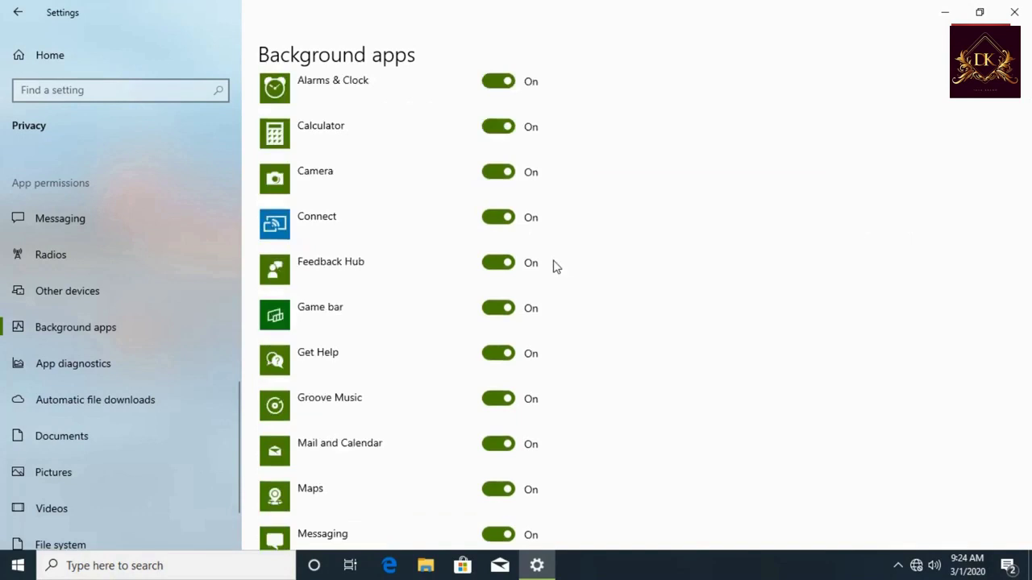
scroll(554, 266, "down", 5)
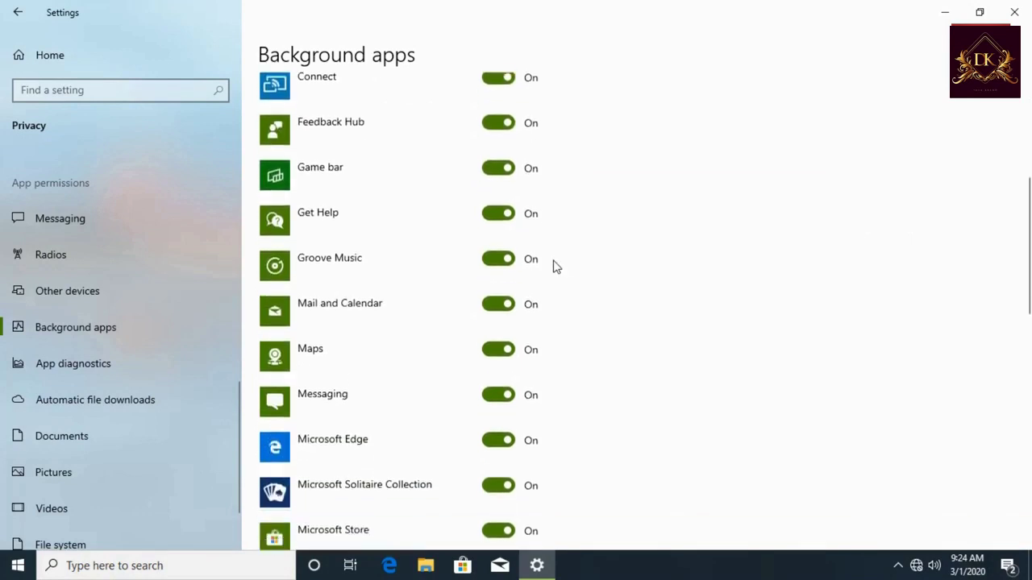
scroll(555, 266, "down", 2)
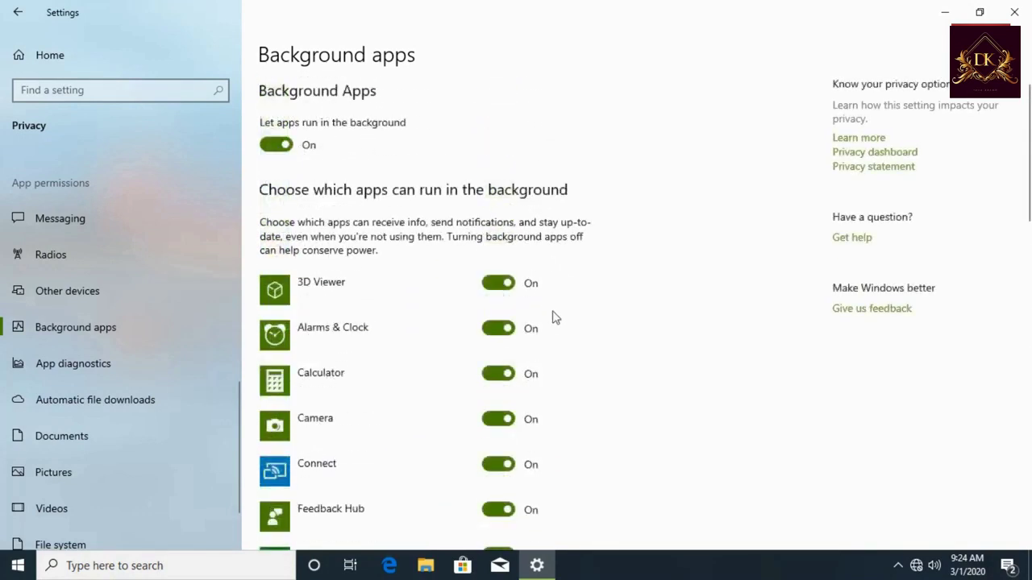
left_click(276, 145)
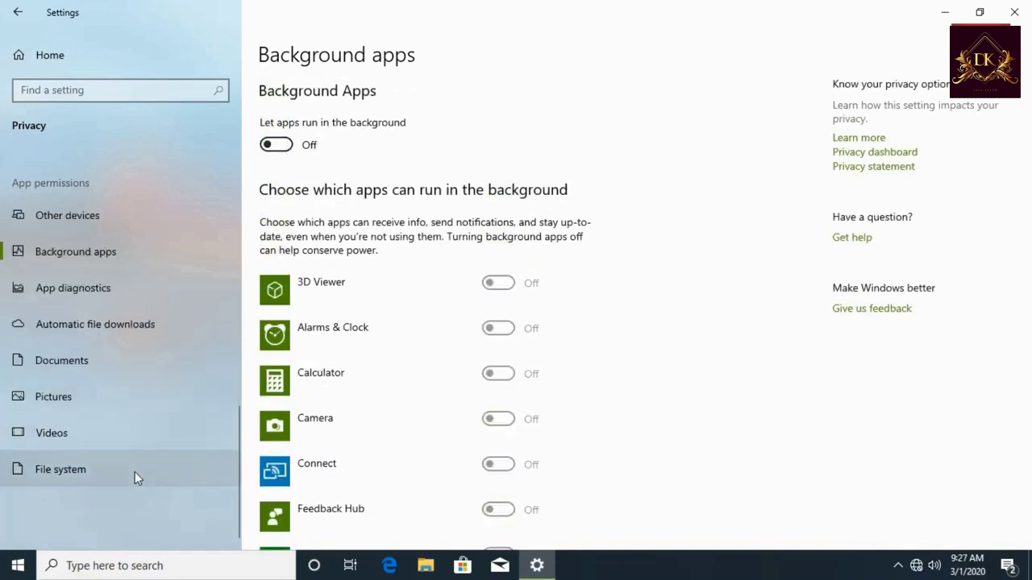
Turn off file system access for this device in the File system permissions.
left_click(135, 472)
left_click(270, 213)
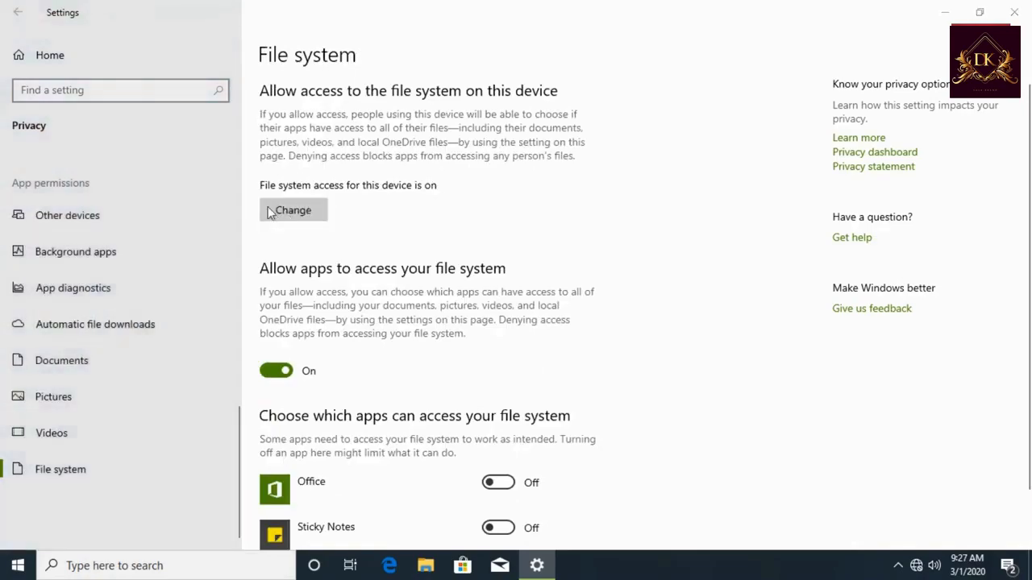
left_click(223, 143)
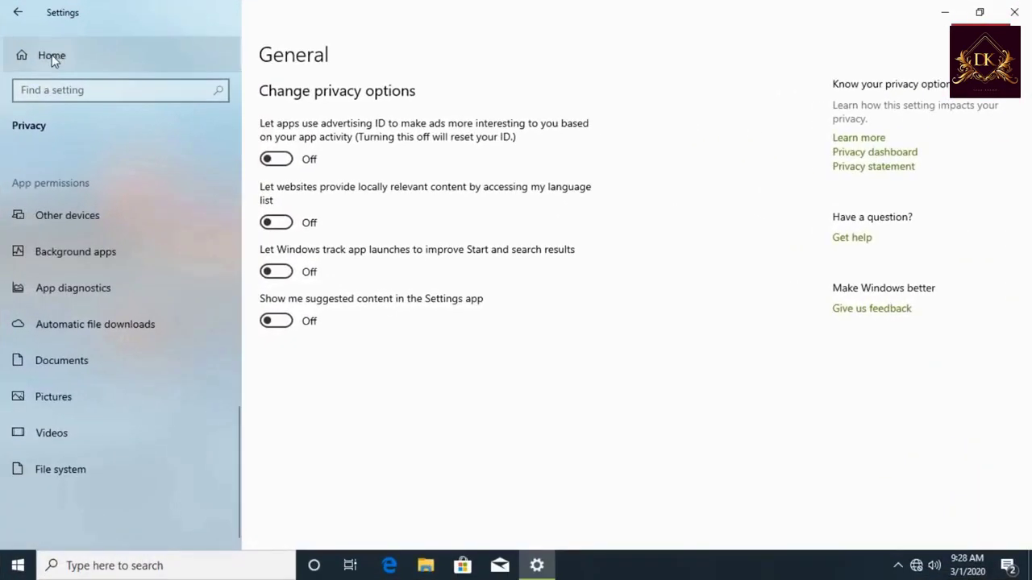
In the System notification settings, disable lock screen notifications, lock screen reminders and incoming VoIP calls, and notification sounds.
left_click(53, 58)
left_click(96, 194)
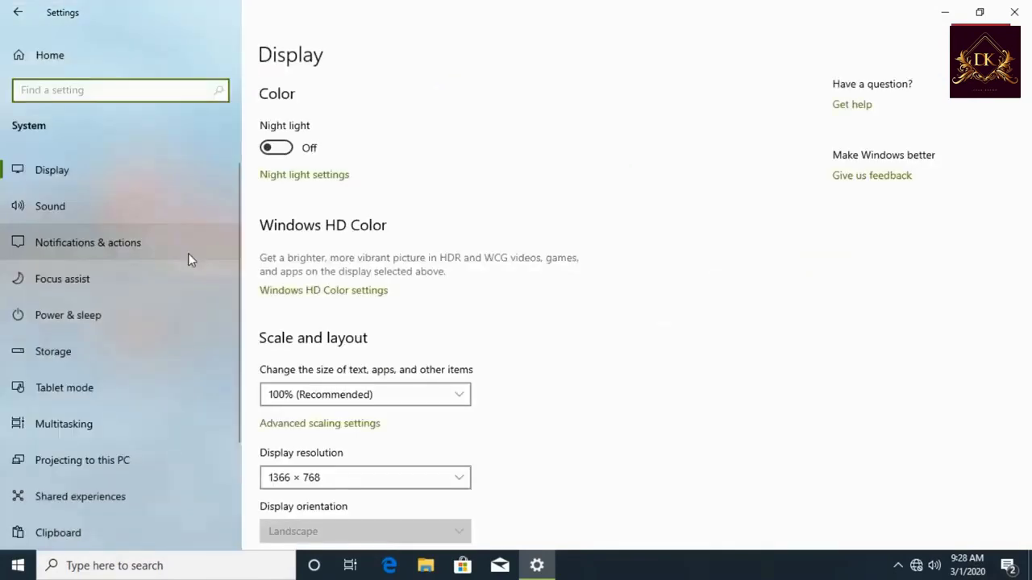
left_click(164, 239)
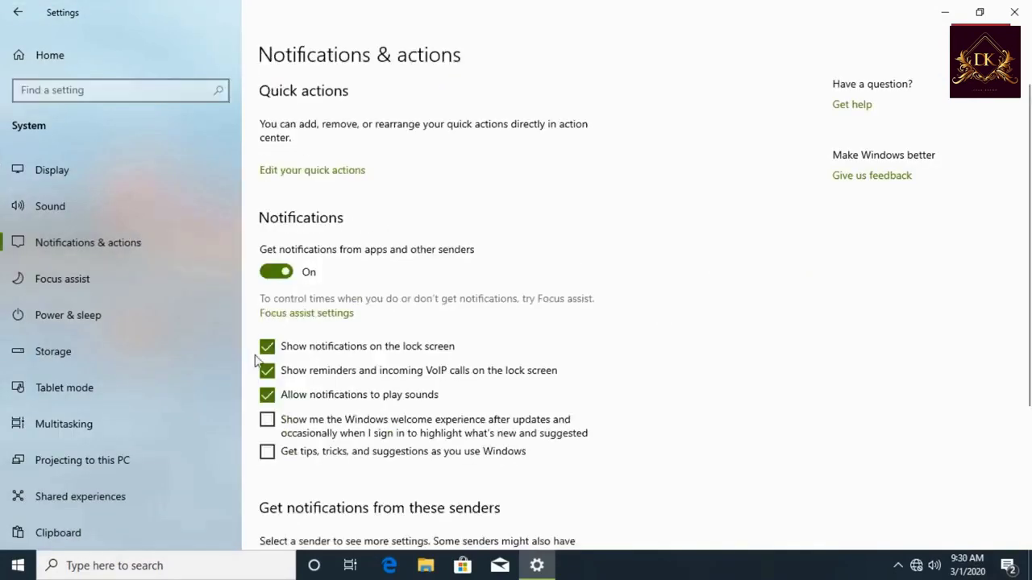
left_click(267, 347)
left_click(267, 371)
left_click(267, 395)
Turn off notifications from the AutoPlay sender.
scroll(655, 332, "down", 3)
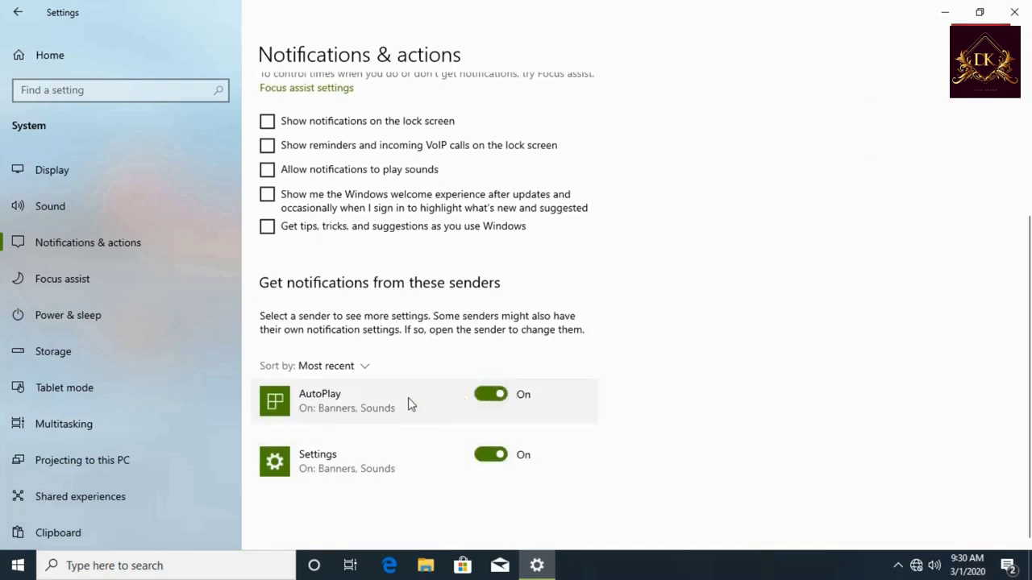
left_click(493, 396)
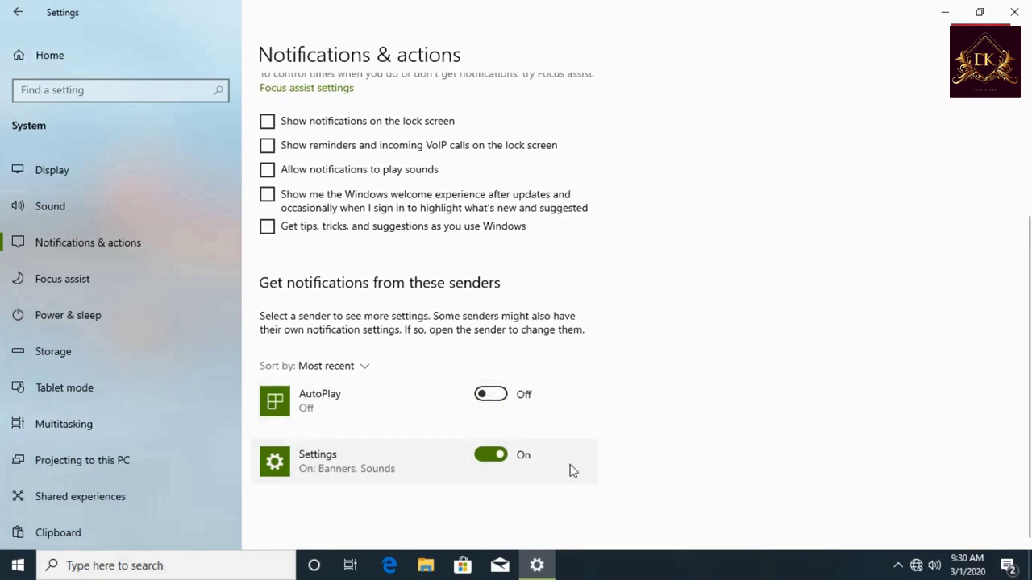
scroll(570, 472, "up", 3)
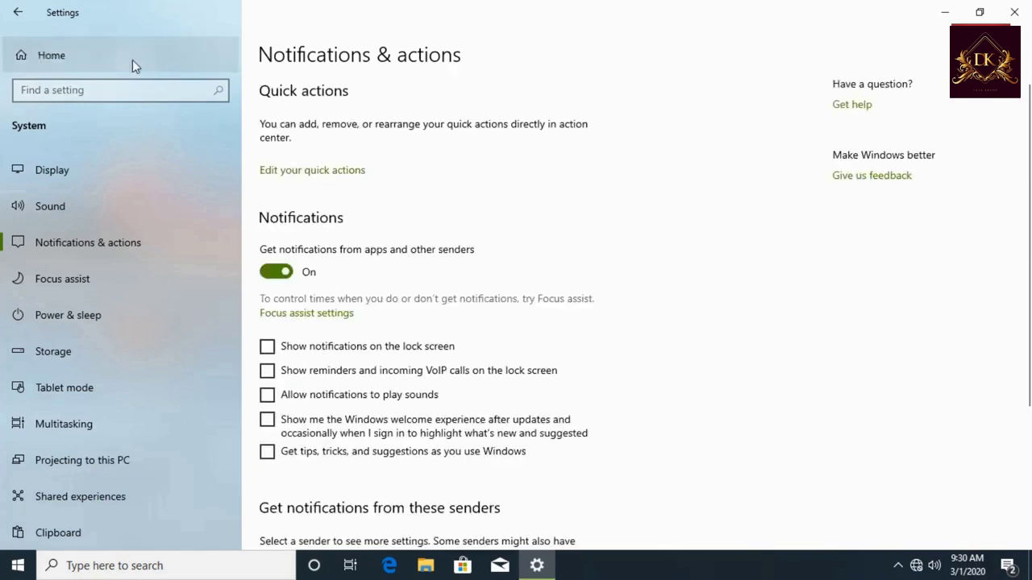
In the Gaming settings, turn off Game bar recording, screenshots and broadcasting, and disable opening Game bar with the controller button.
left_click(132, 59)
left_click(704, 276)
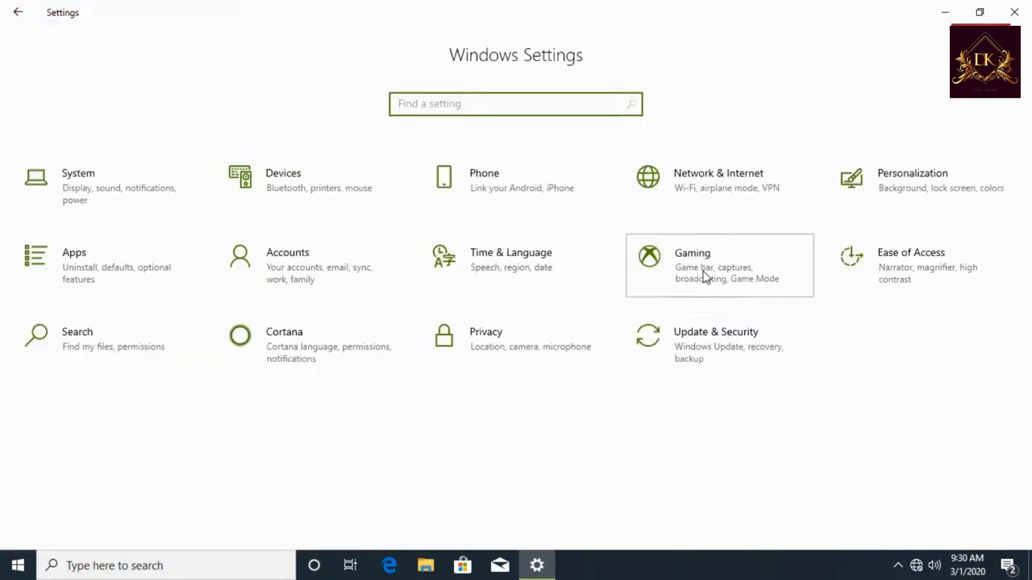
left_click(280, 148)
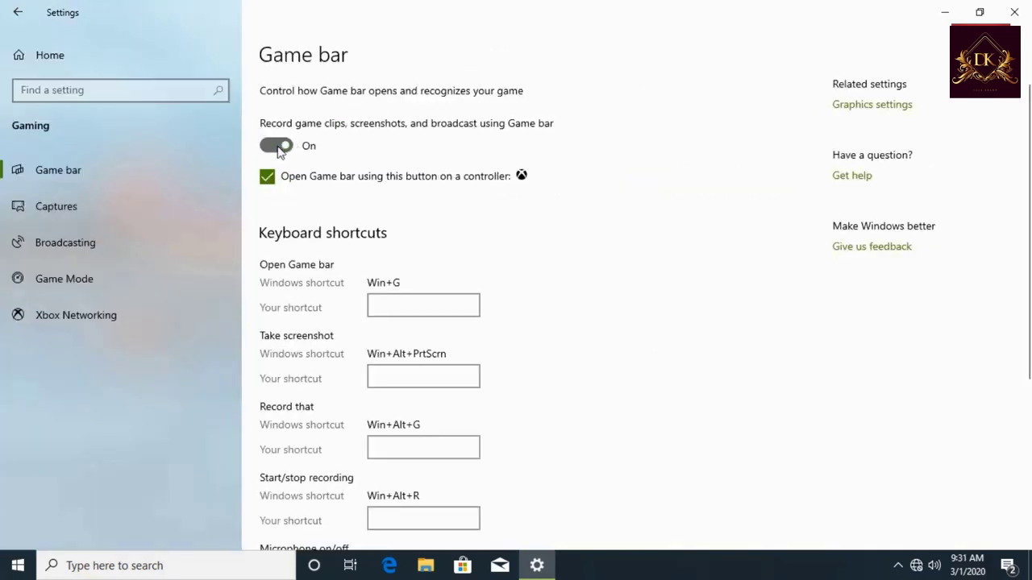
left_click(268, 177)
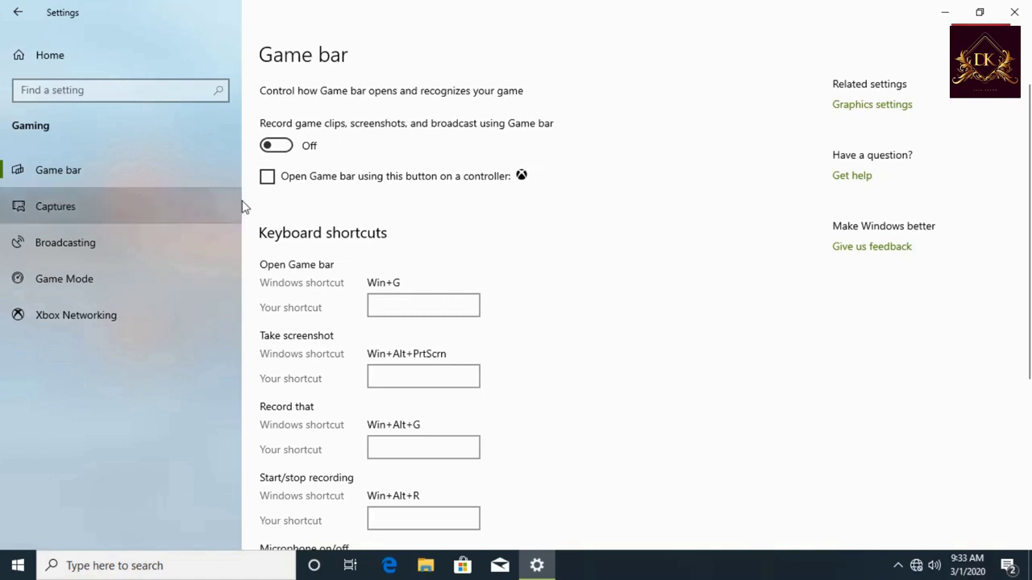
Review the Captures, Game Mode and Xbox Networking pages of the Gaming settings, and close Settings.
left_click(111, 210)
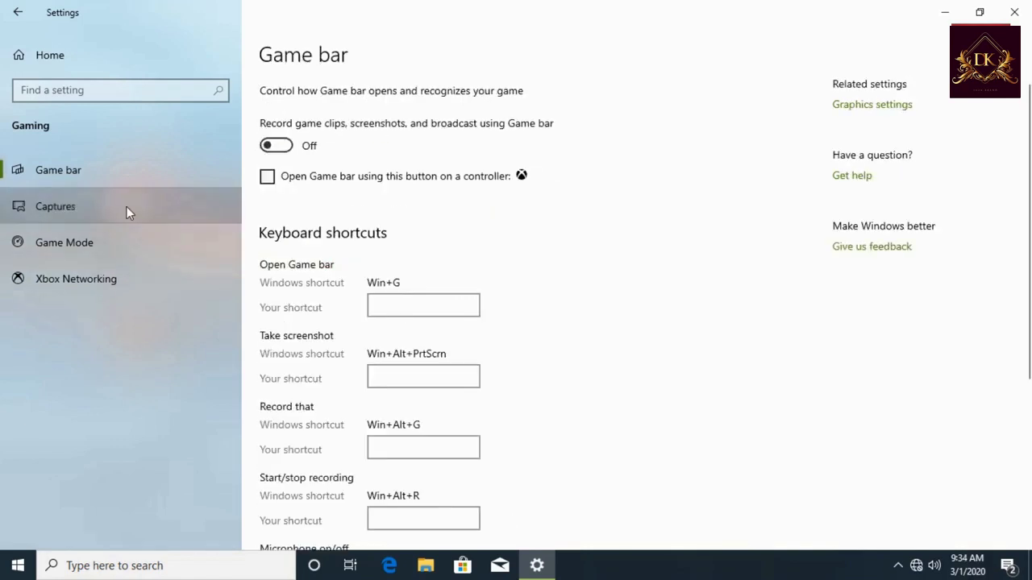
left_click(127, 208)
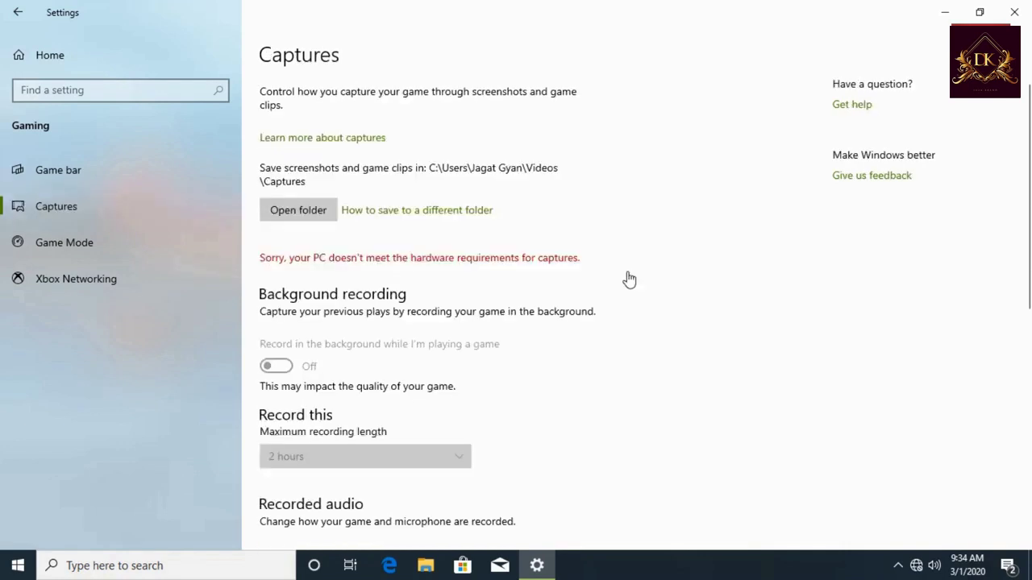
scroll(629, 279, "down", 6)
scroll(628, 279, "up", 5)
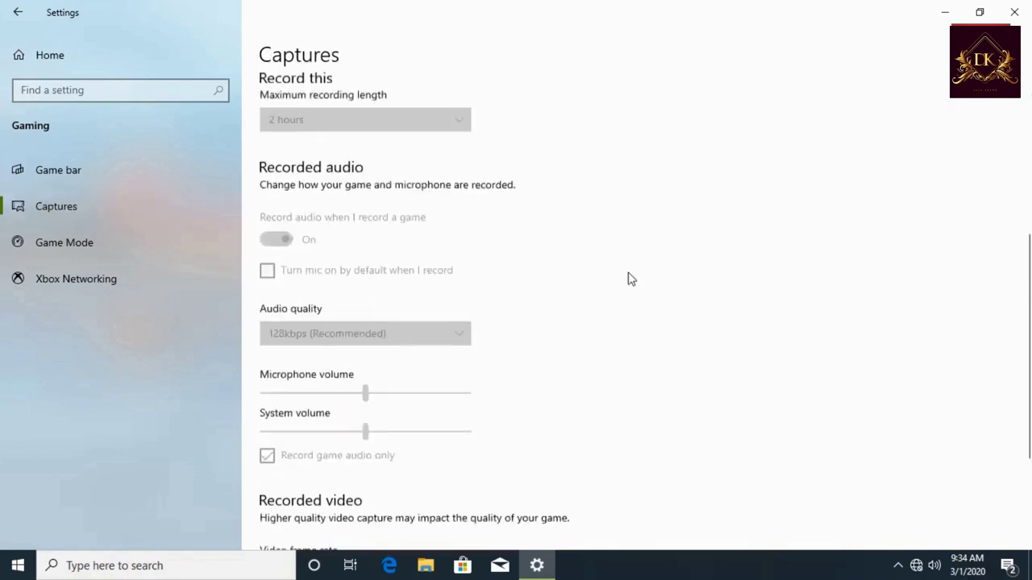
left_click(177, 256)
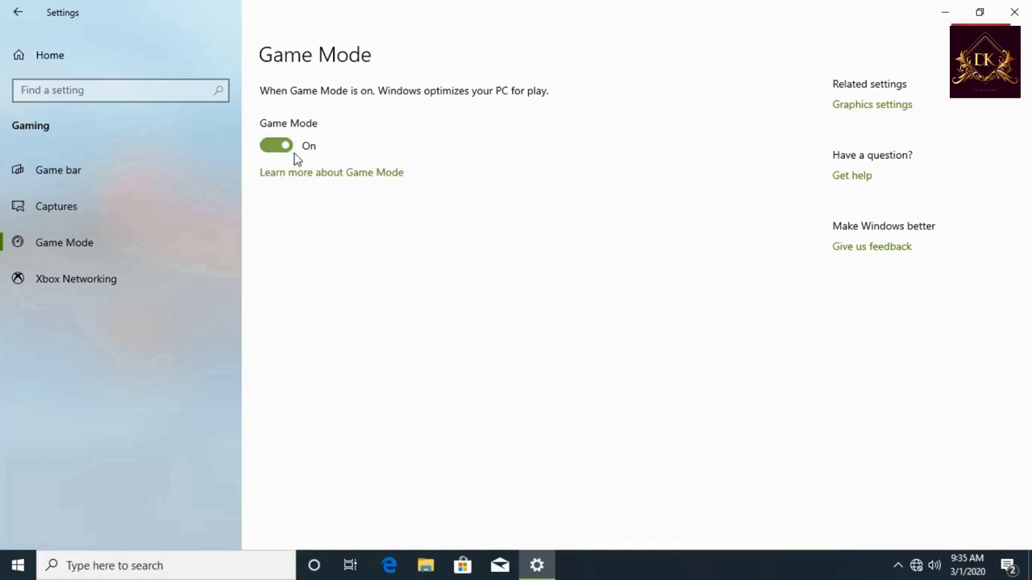
left_click(139, 282)
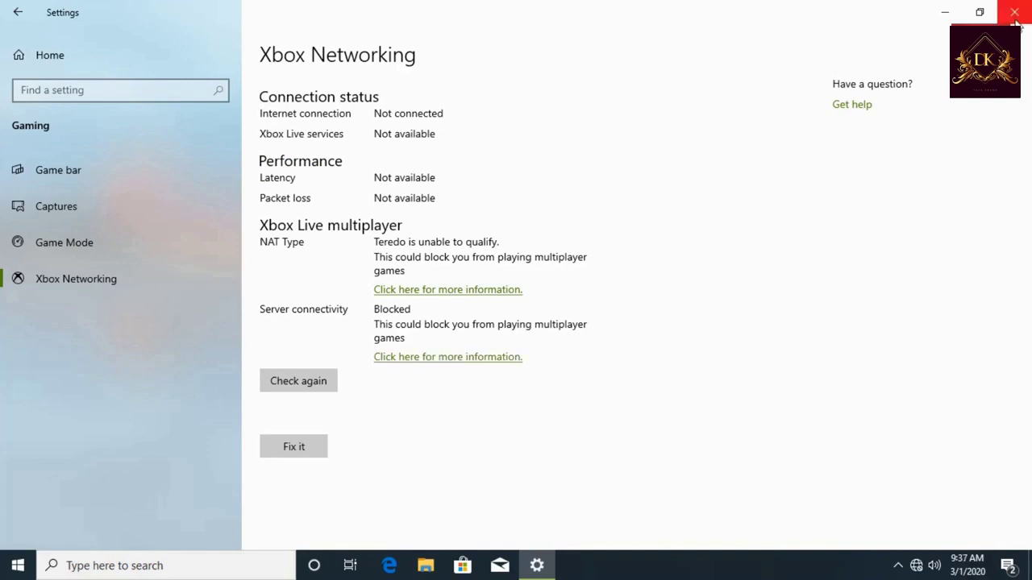
left_click(1014, 12)
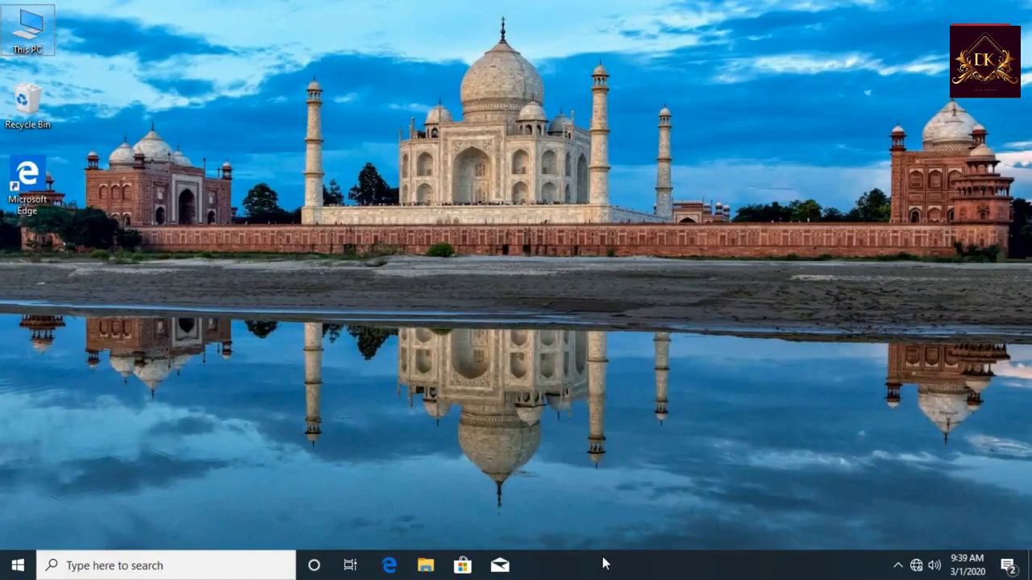
Open Task Manager with full details and review the apps that launch at startup.
right_click(602, 556)
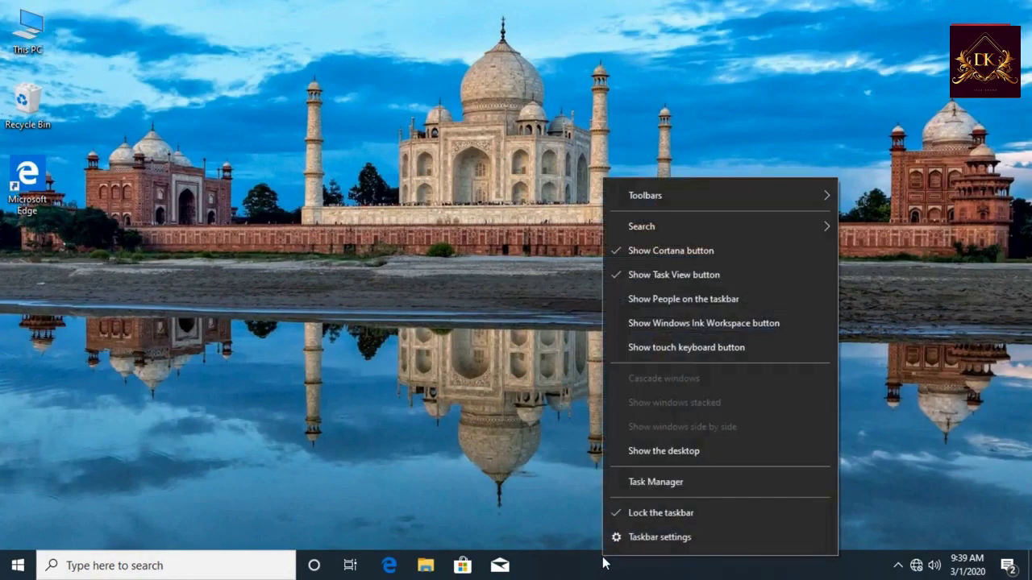
left_click(656, 482)
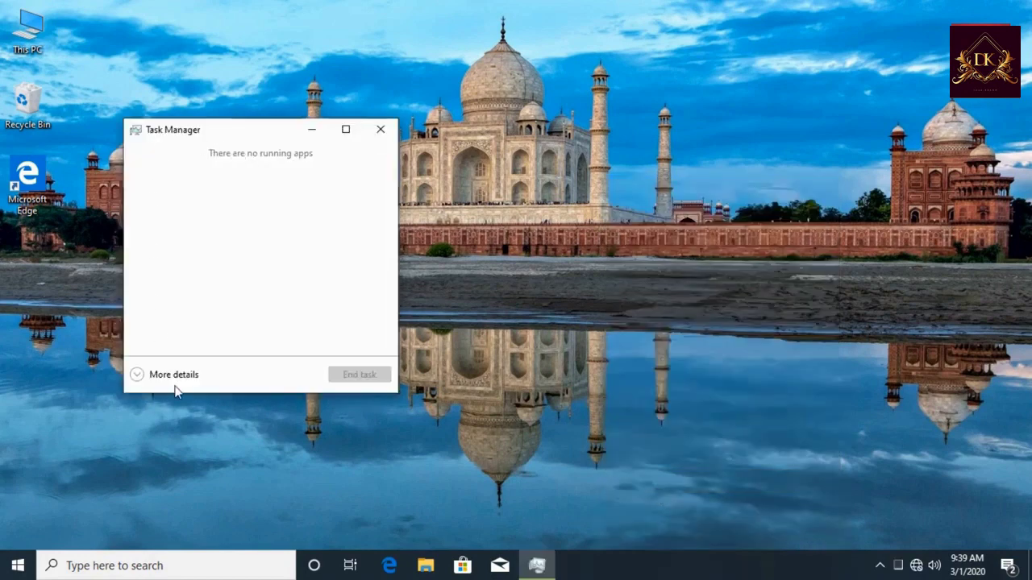
left_click(177, 376)
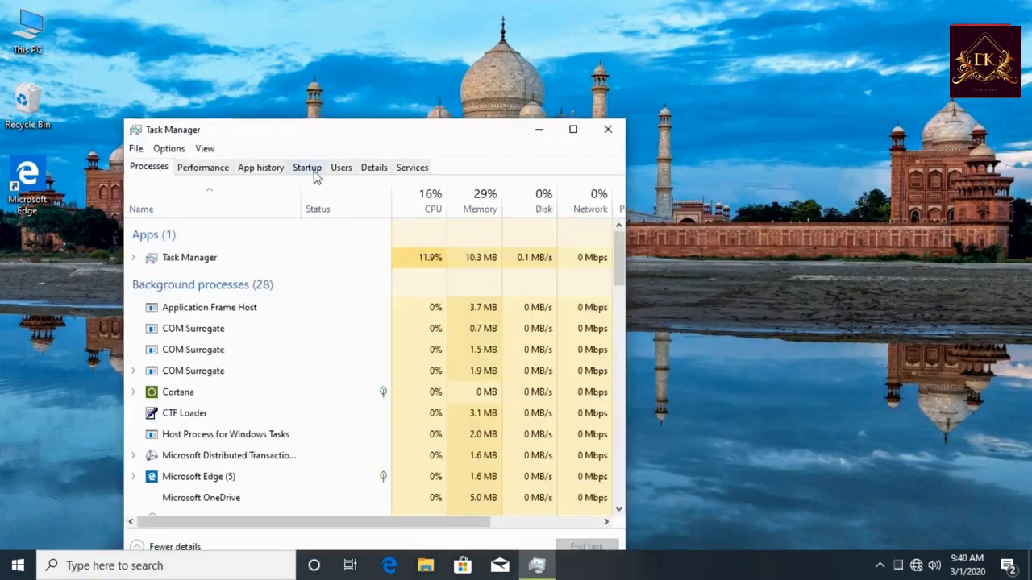
left_click(316, 174)
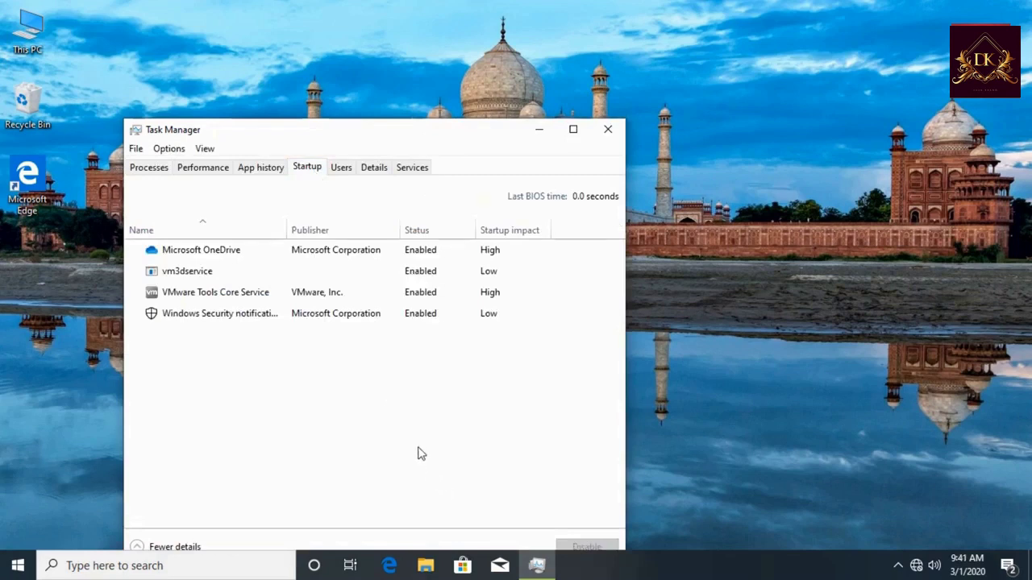
left_click(399, 317)
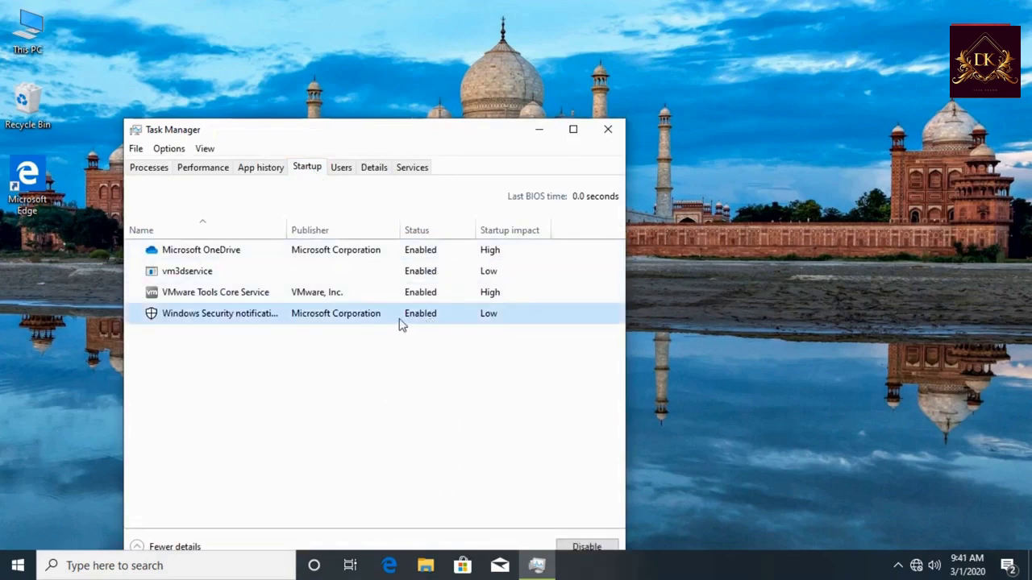
left_click(403, 297)
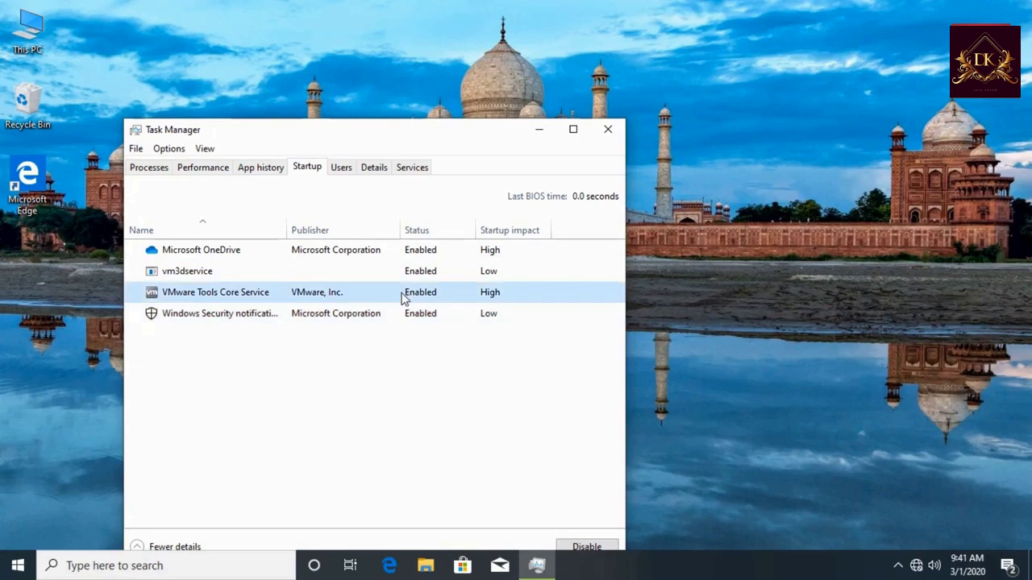
left_click(468, 274)
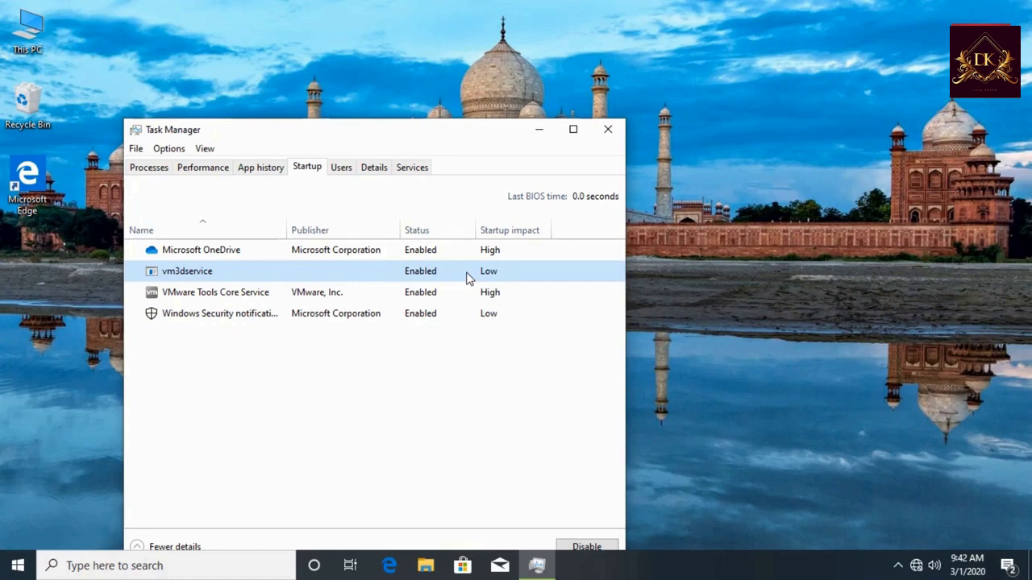
left_click(426, 404)
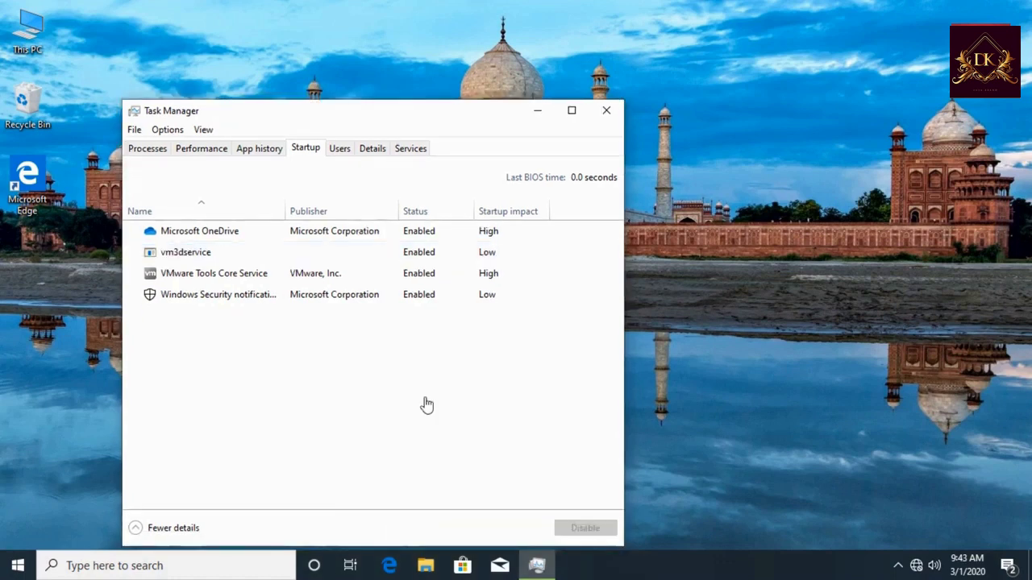
left_click(340, 299)
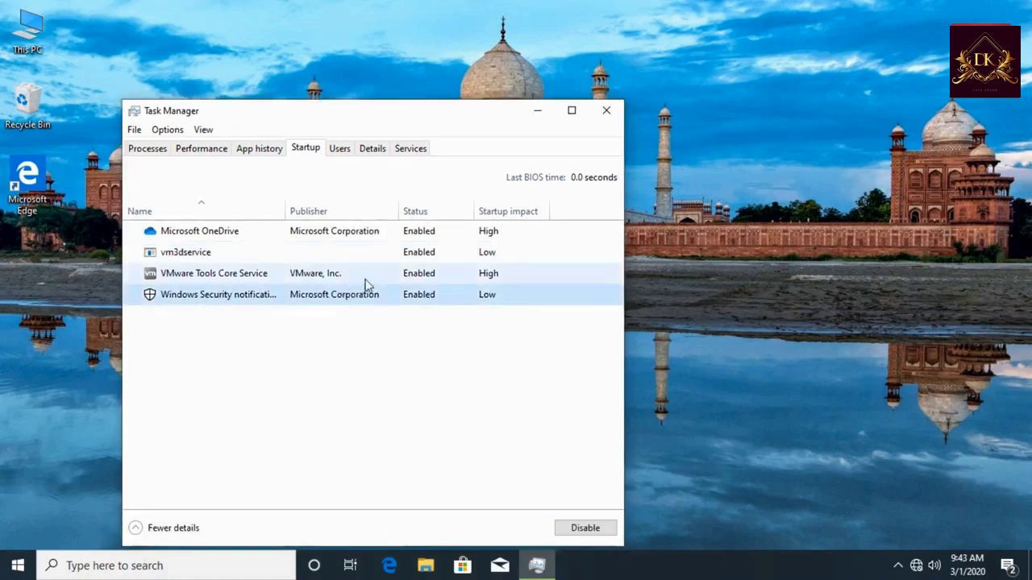
Disable Microsoft OneDrive, vm3dservice and VMware Tools Core Service at startup, and close Task Manager.
left_click(419, 233)
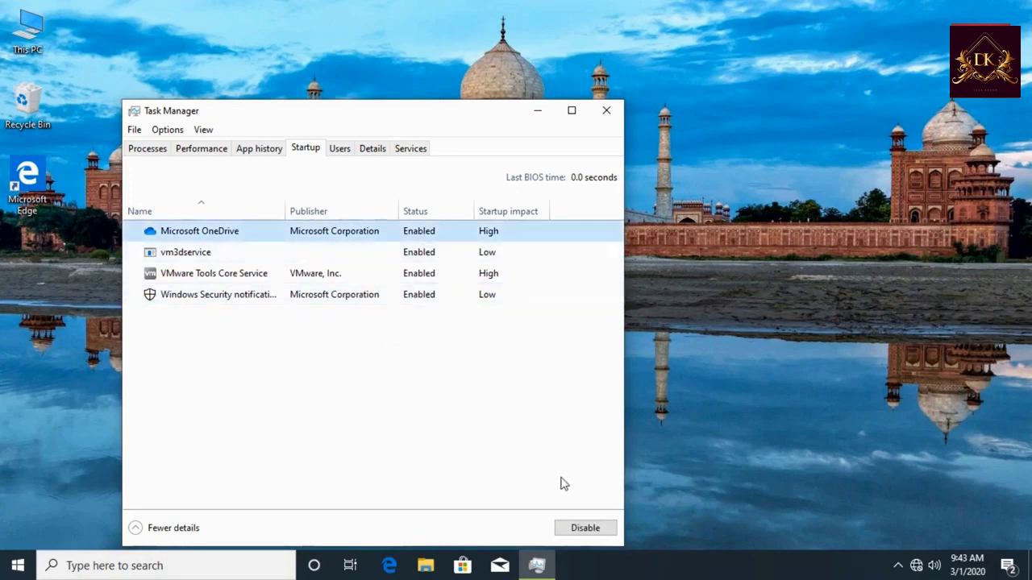
left_click(578, 532)
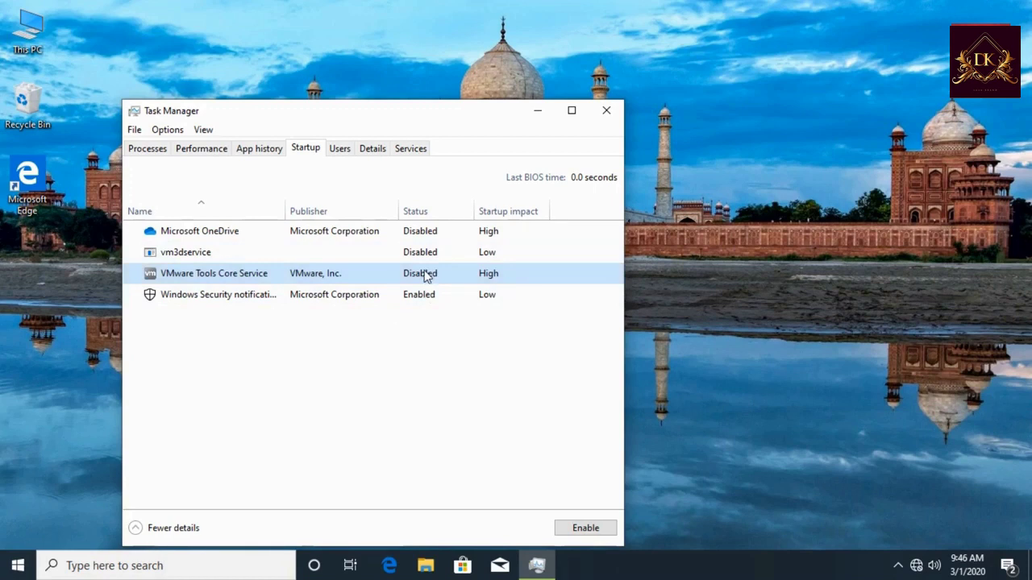
left_click(24, 181)
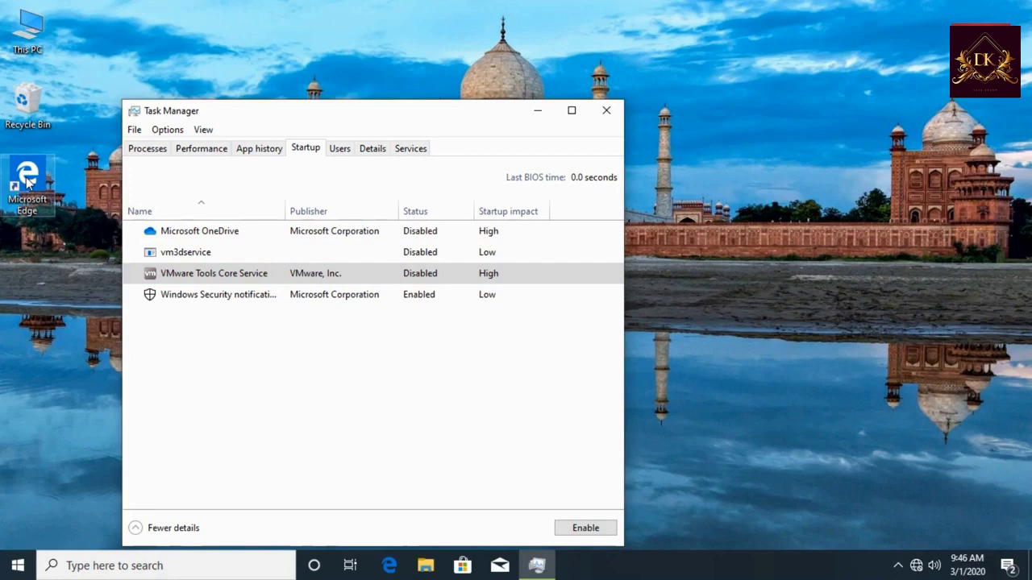
left_click(606, 110)
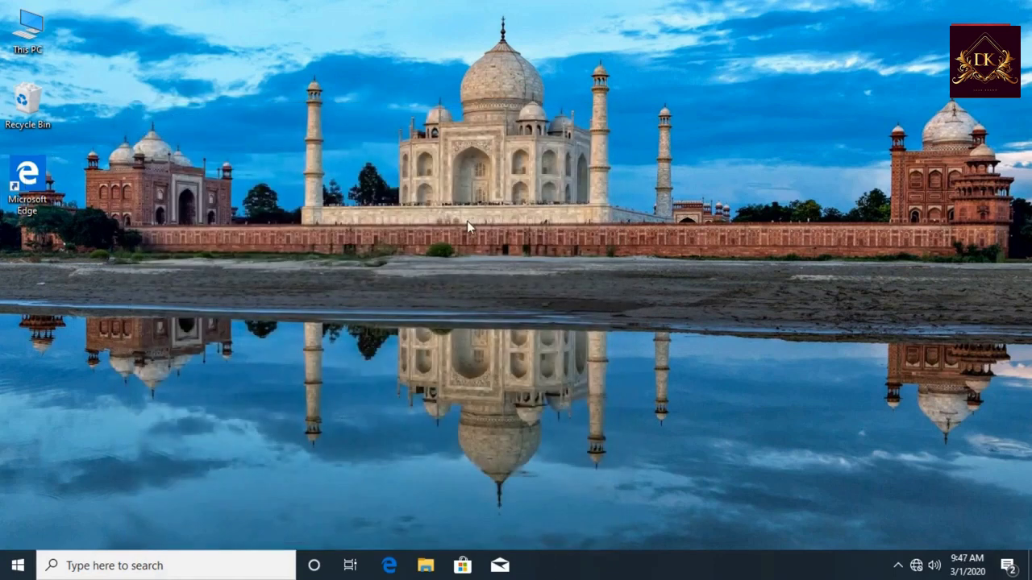
Open Registry Editor and go to the Mouse key under HKEY_CURRENT_USER\Control Panel.
key("super")
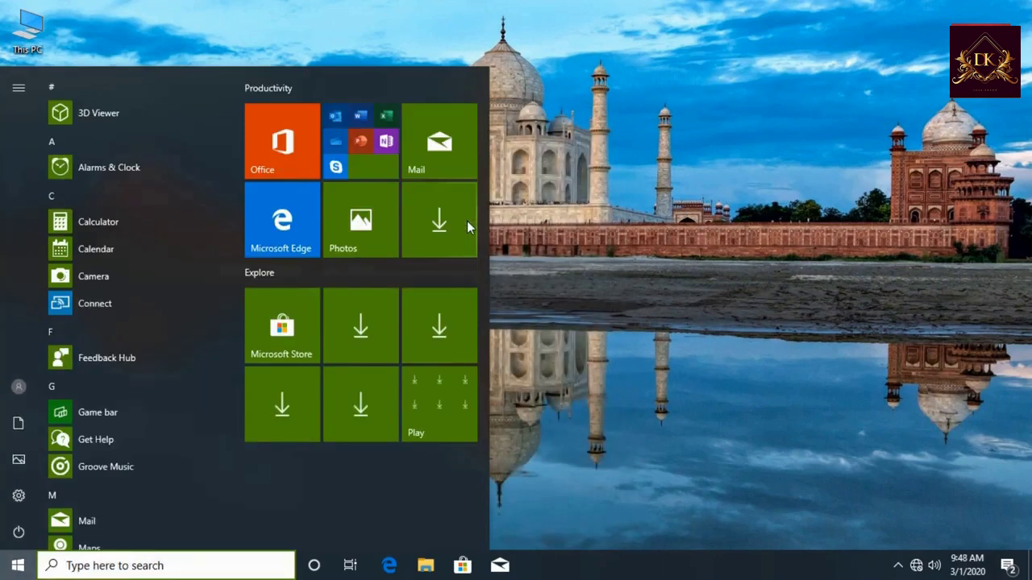
type("regedit")
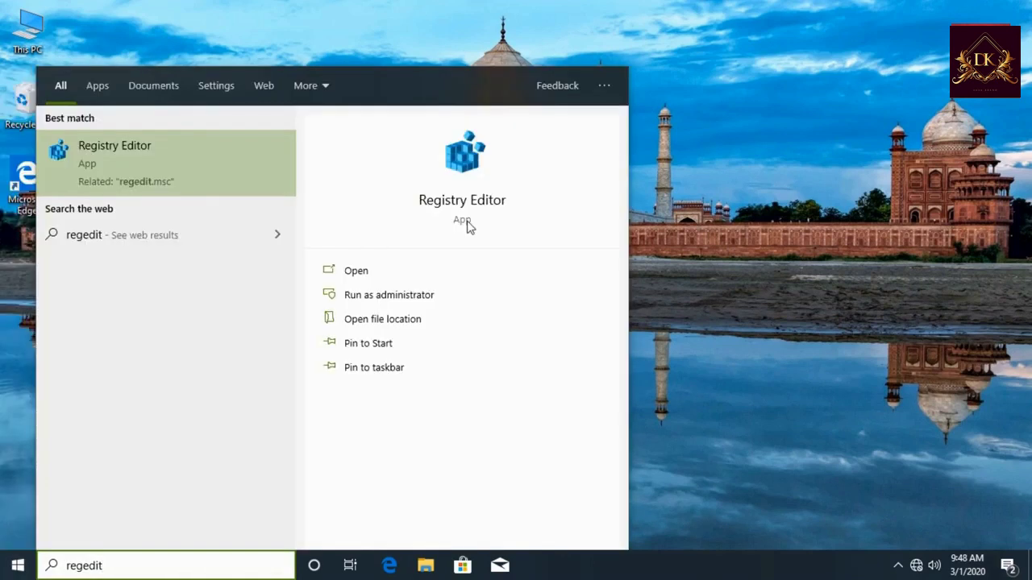
left_click(467, 223)
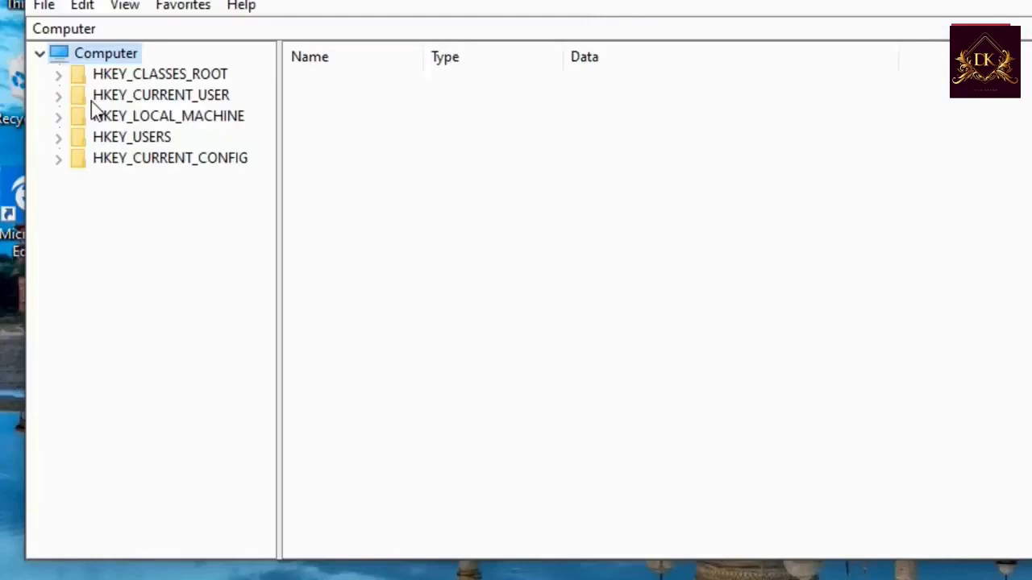
double_click(92, 99)
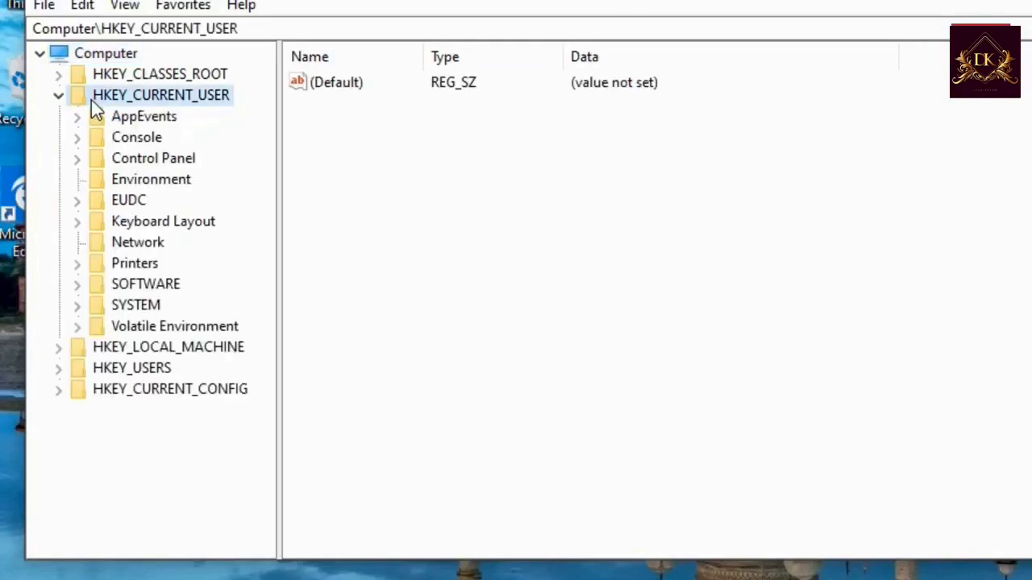
double_click(125, 165)
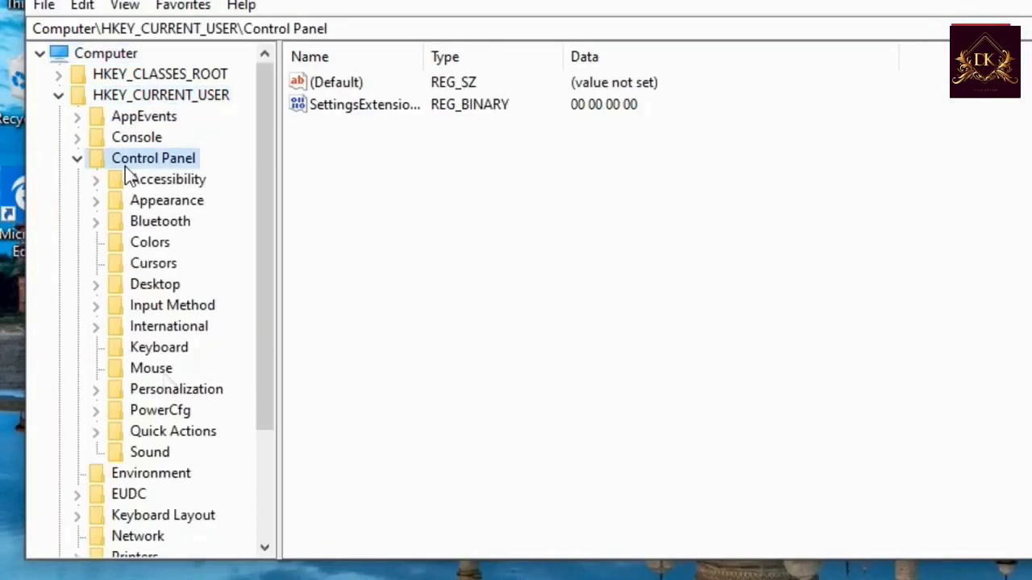
left_click(161, 371)
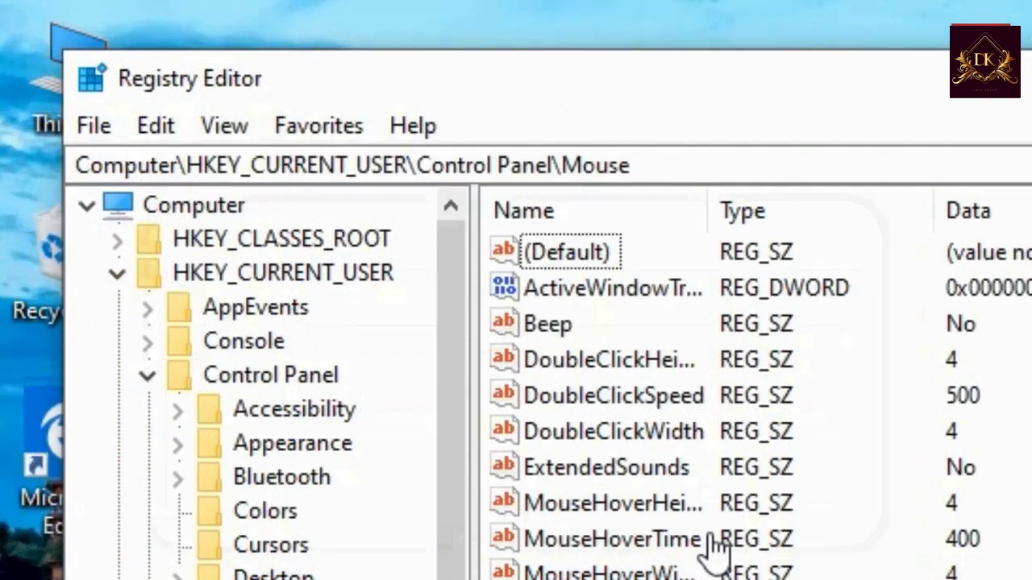
Set the MouseHoverTime value data to 10 in the Mouse key.
double_click(612, 539)
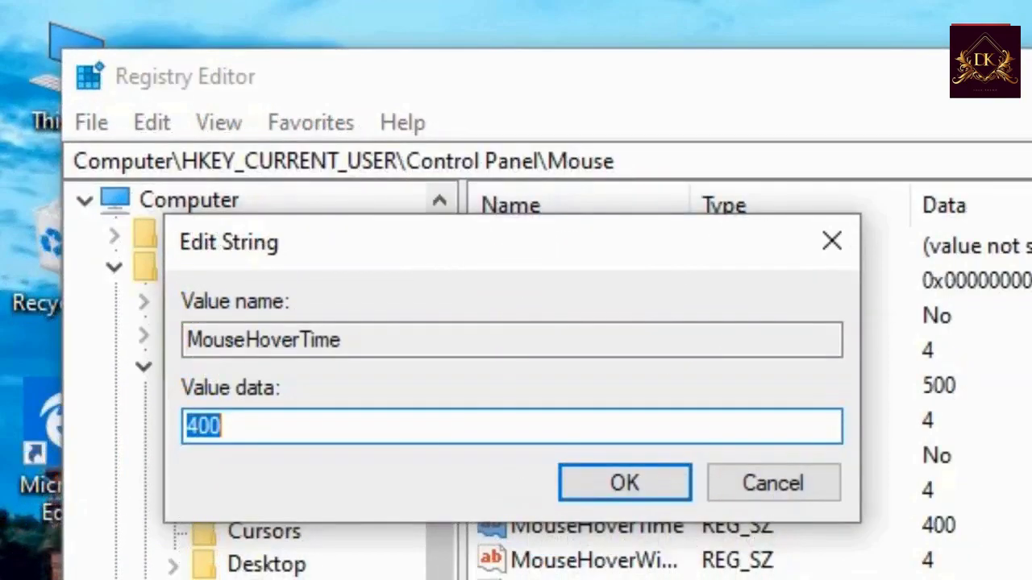
left_click(221, 425)
key("BackSpace")
key("BackSpace")
key("BackSpace")
type("10")
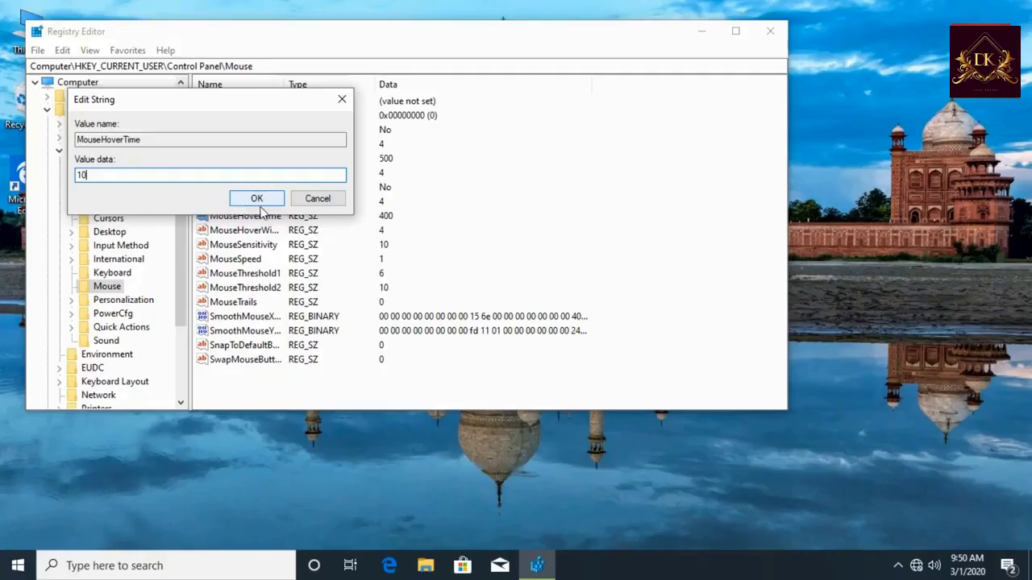
left_click(625, 483)
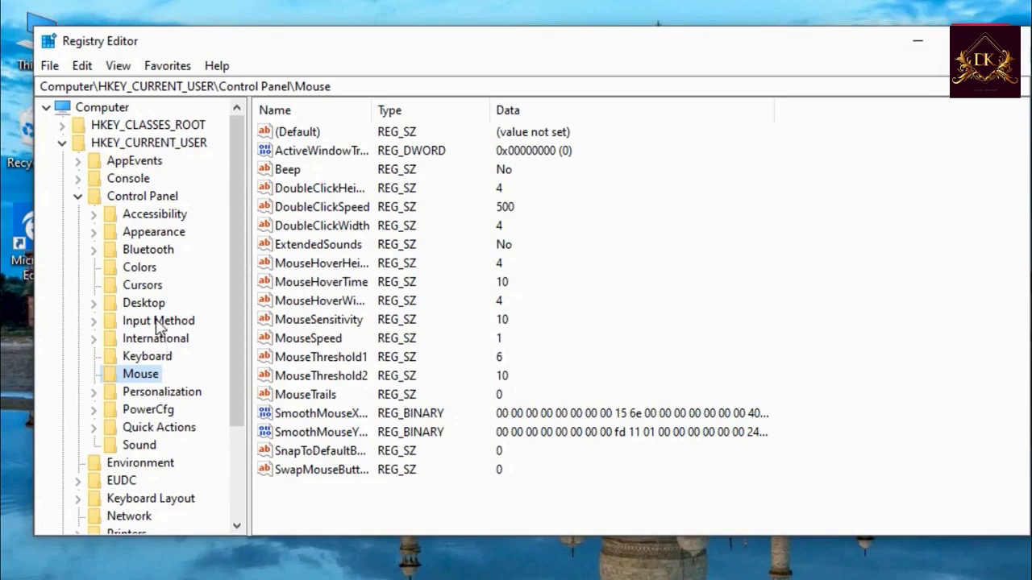
In the Desktop key under Control Panel, set the MenuShowDelay value data to 10.
double_click(150, 304)
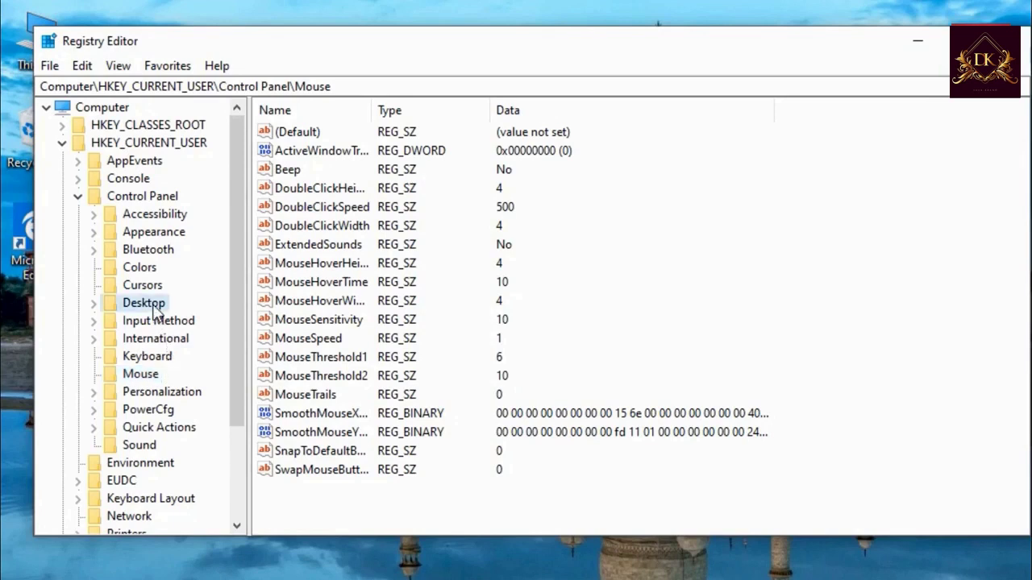
left_click(927, 300)
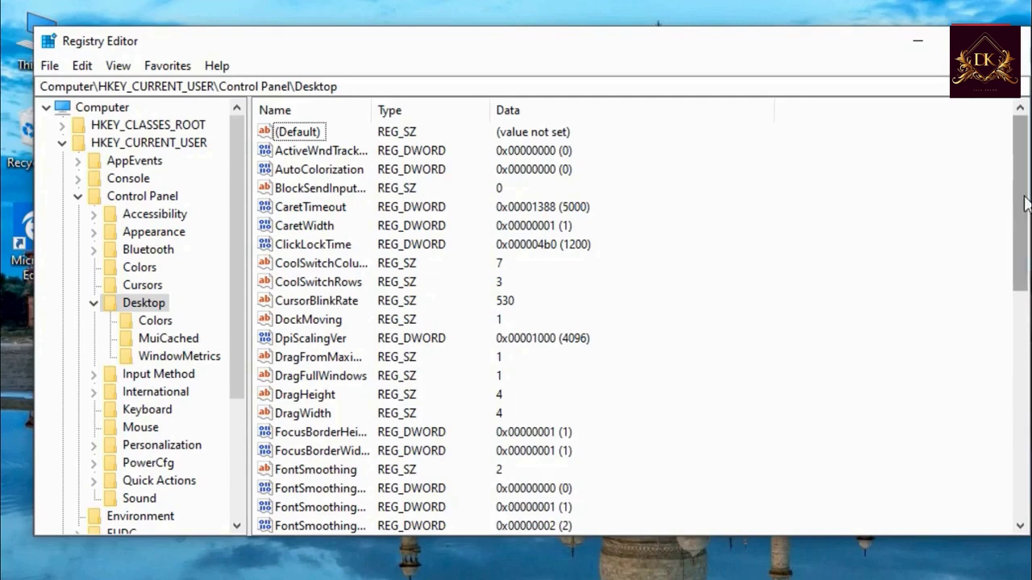
left_click_drag(1022, 203, 1022, 290)
left_click(319, 489)
double_click(318, 489)
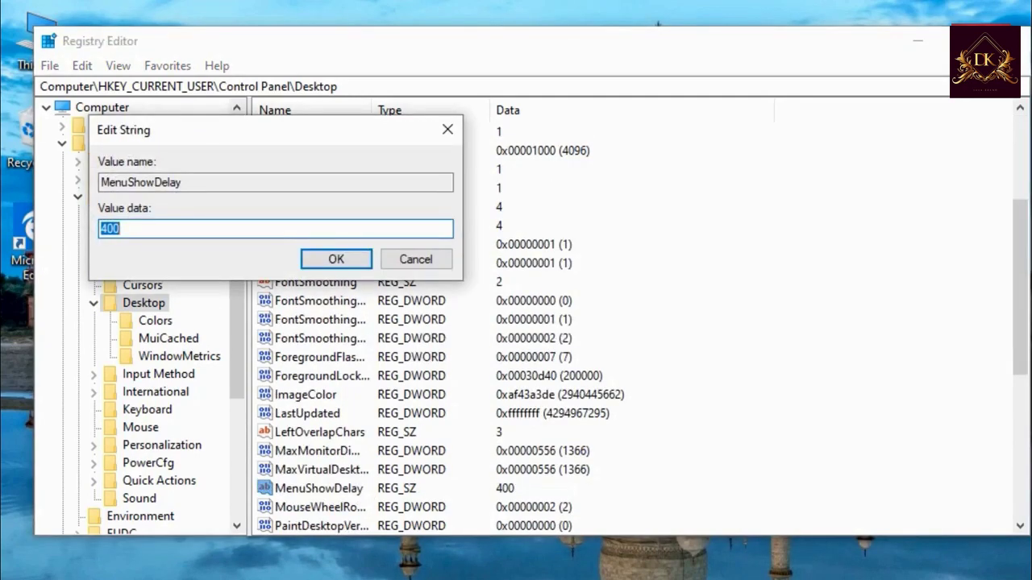
type("10")
left_click(362, 260)
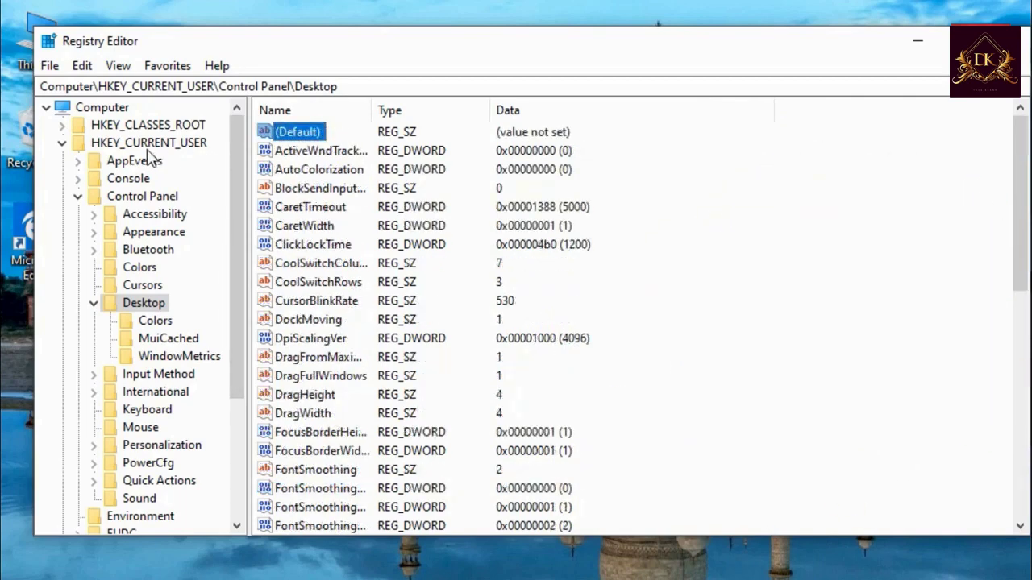
Collapse HKEY_CURRENT_USER and go to the CurrentVersion key under HKEY_LOCAL_MACHINE\SOFTWARE\Microsoft\Windows NT.
double_click(149, 145)
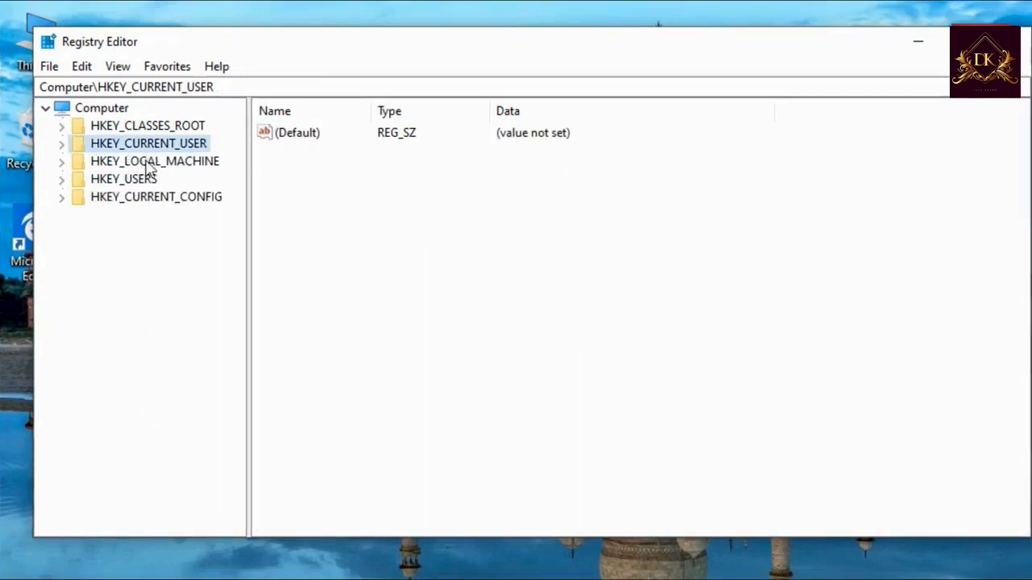
double_click(149, 162)
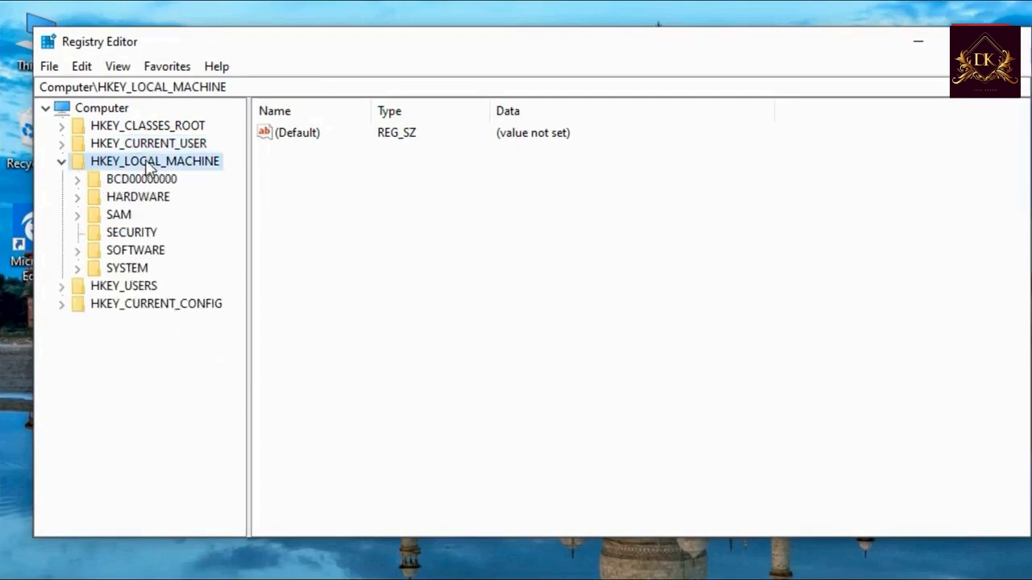
double_click(125, 253)
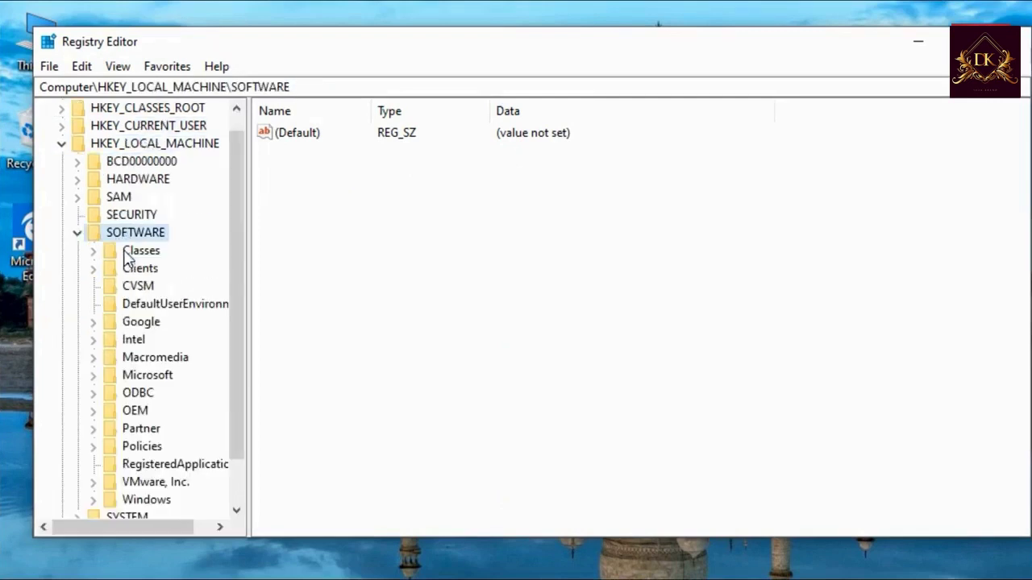
double_click(147, 379)
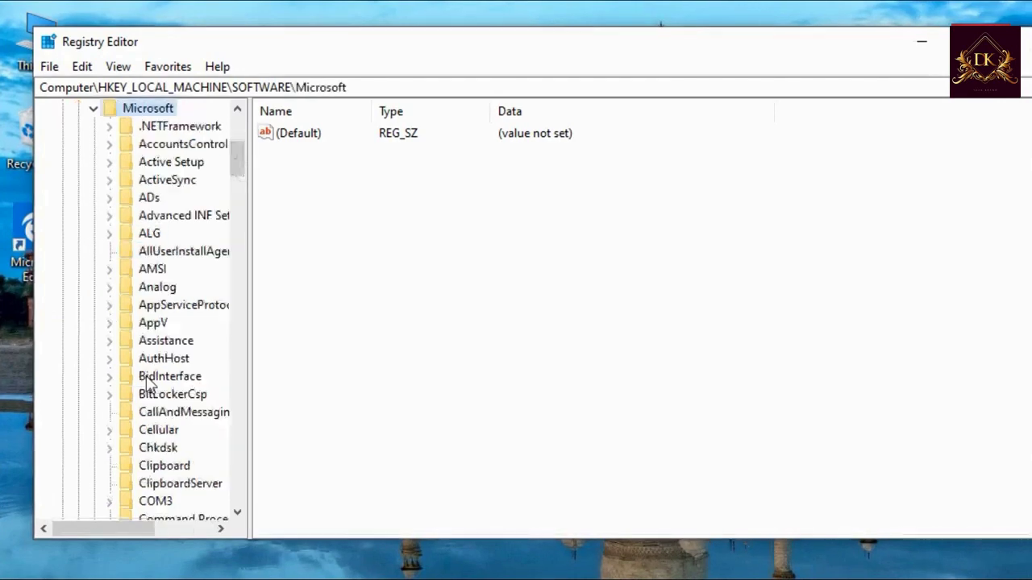
left_click_drag(233, 157, 237, 226)
scroll(209, 460, "down", 2)
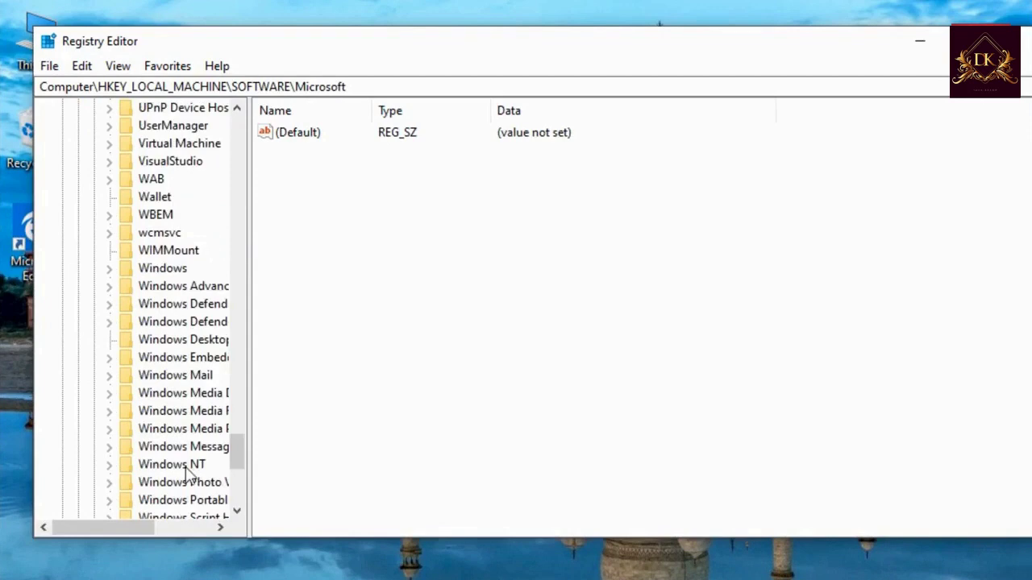
double_click(185, 467)
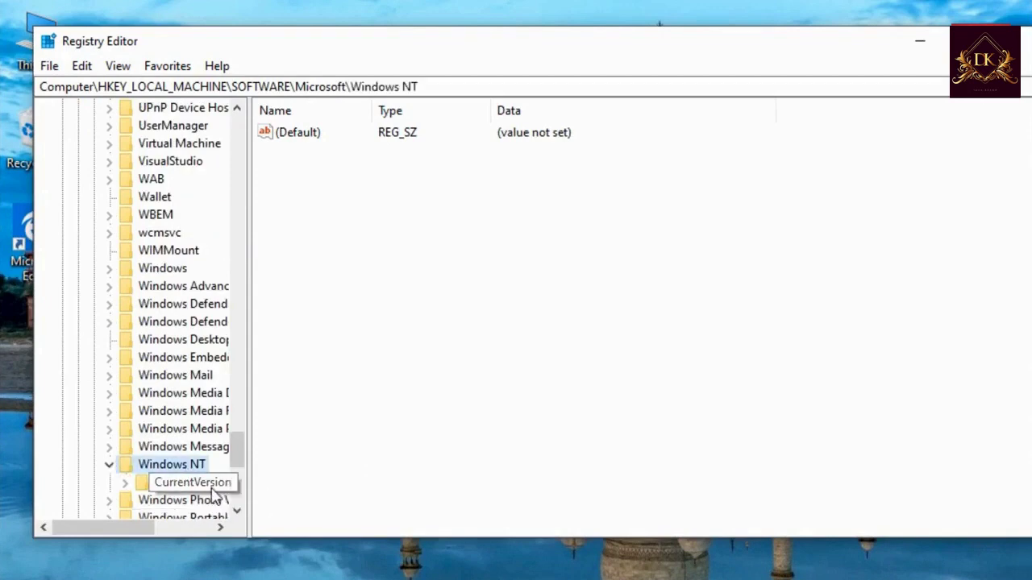
double_click(193, 484)
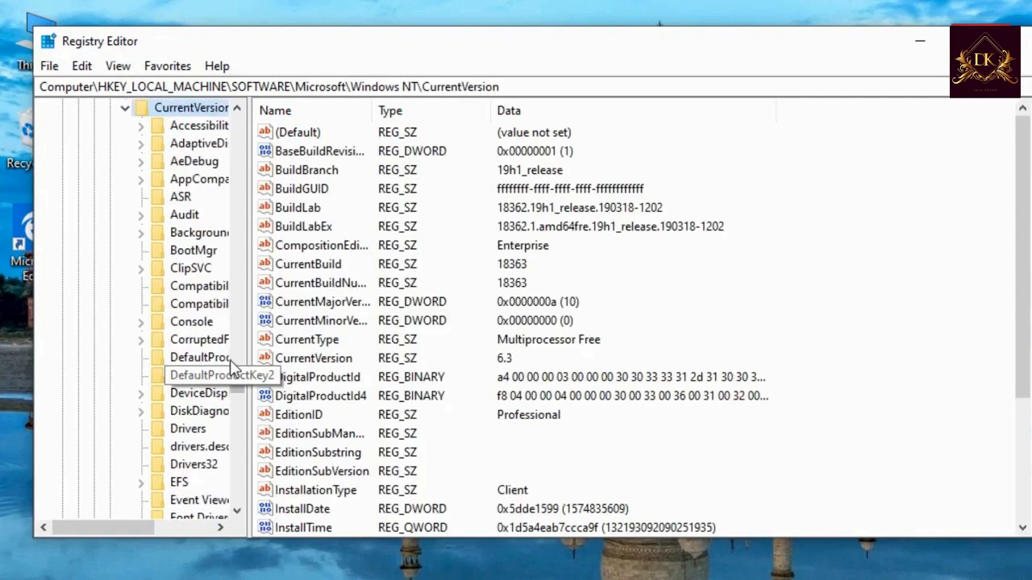
In the Multimedia\SystemProfile key under CurrentVersion, set the SystemResponsiveness value data to 0.
left_click_drag(242, 388, 328, 394)
scroll(321, 395, "down", 1)
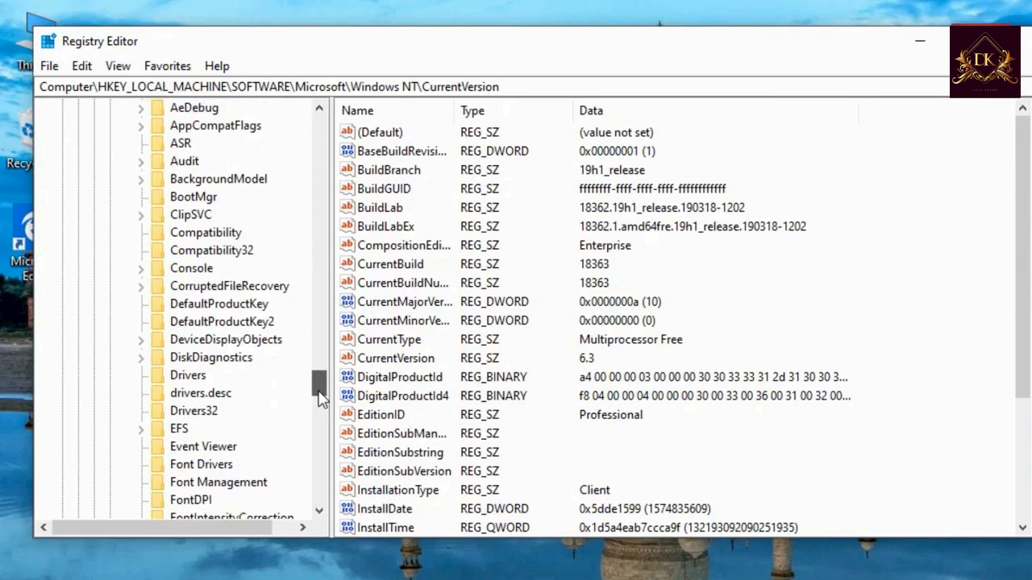
scroll(321, 395, "down", 7)
double_click(215, 468)
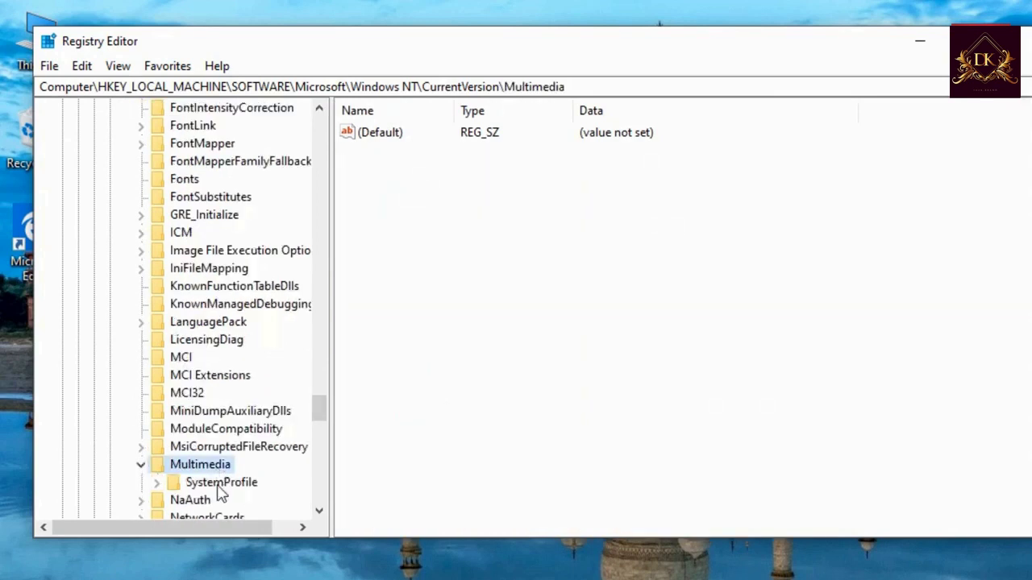
double_click(219, 483)
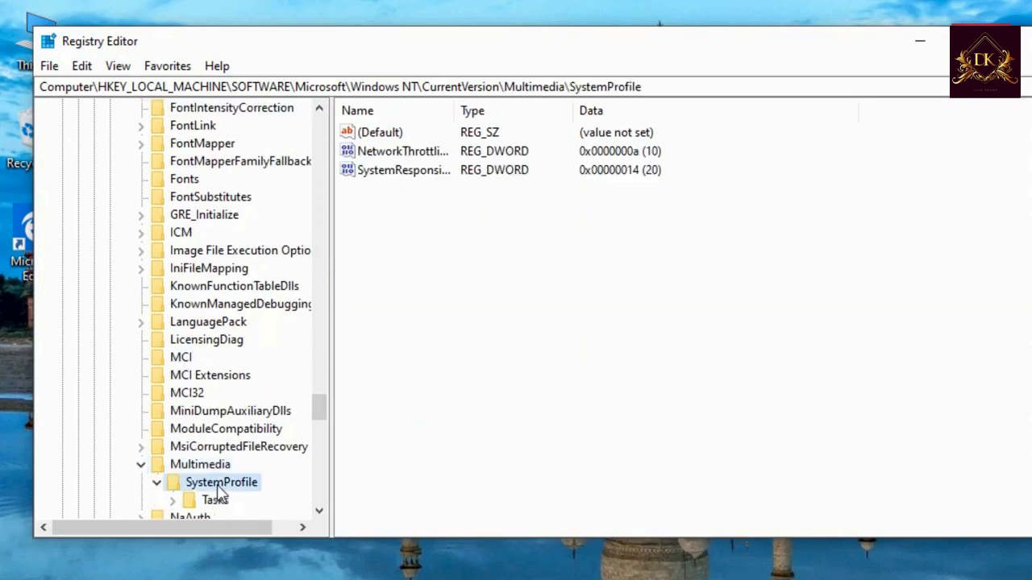
double_click(415, 178)
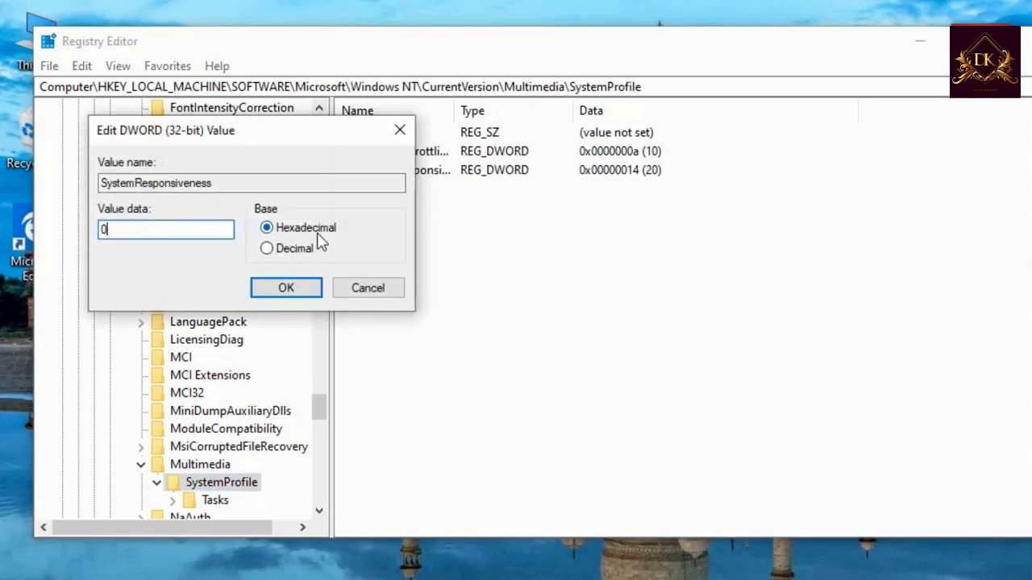
left_click(311, 292)
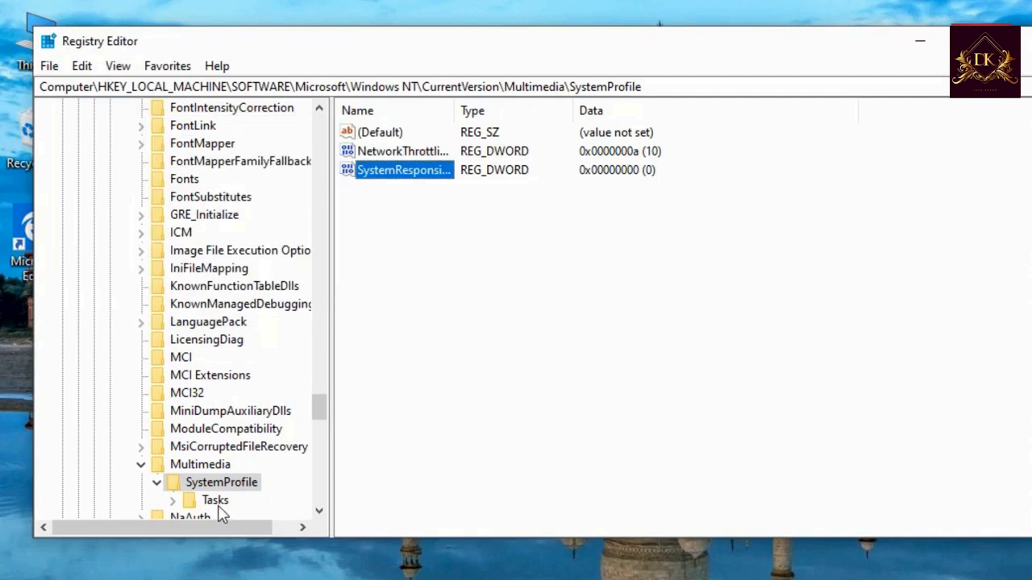
In the Games key under SystemProfile\Tasks, set GPU Priority to 8 and Priority to 6.
double_click(215, 501)
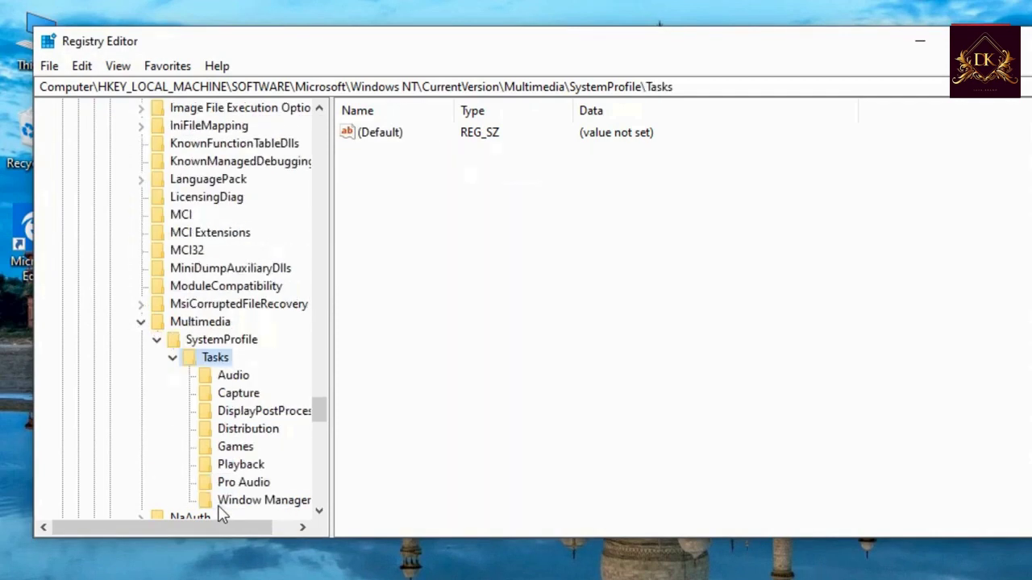
left_click(236, 449)
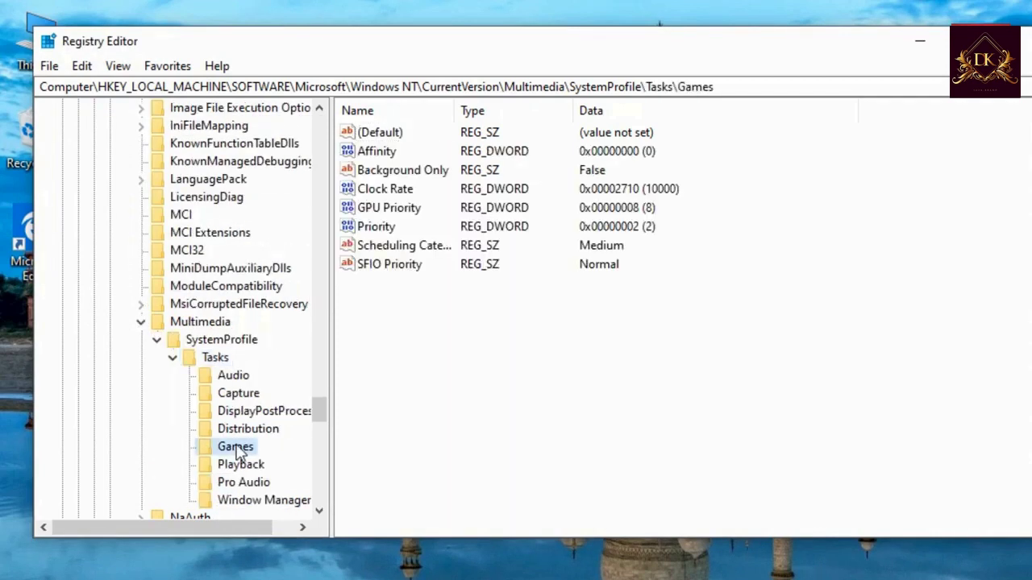
double_click(416, 211)
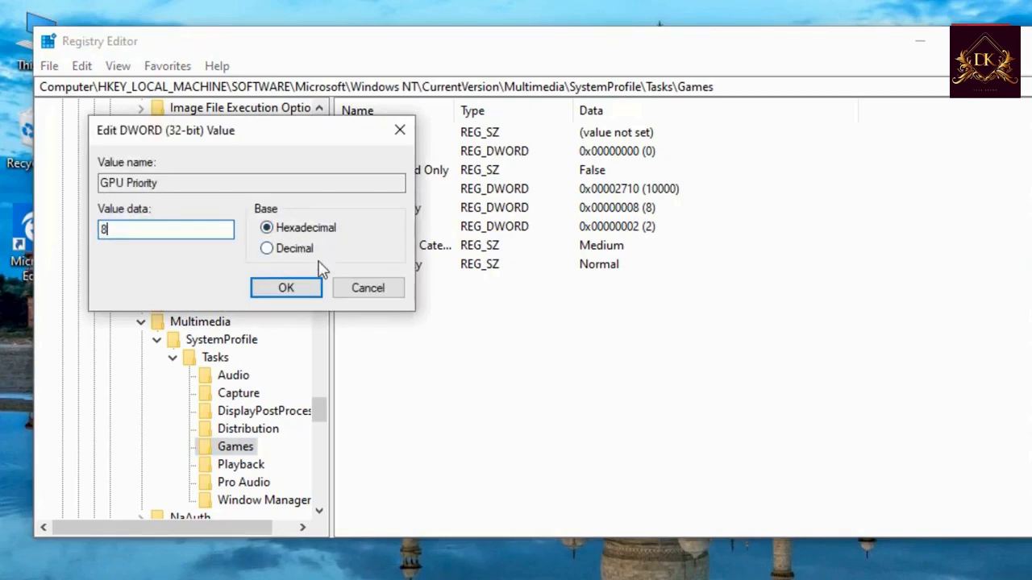
left_click(309, 300)
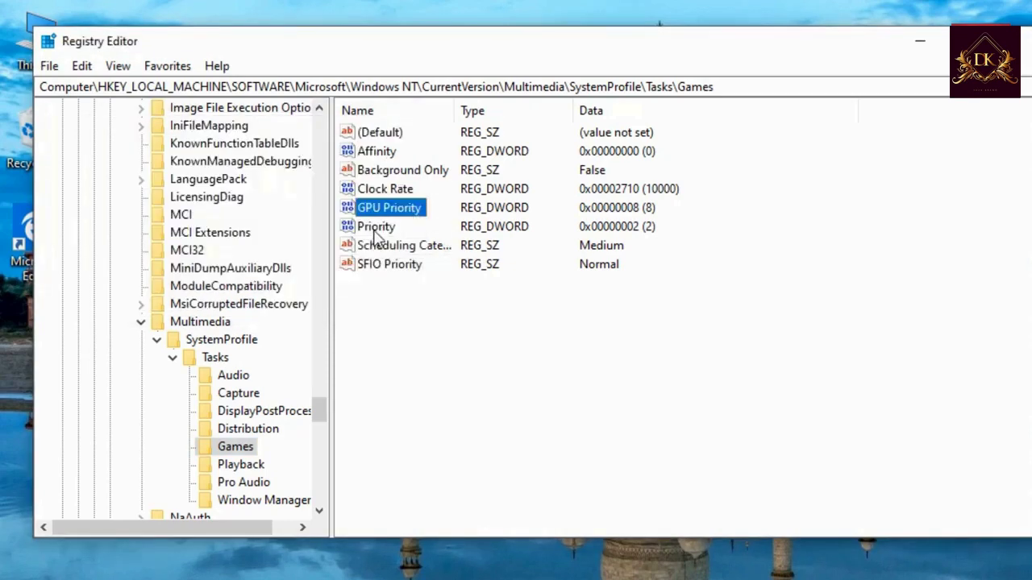
double_click(374, 229)
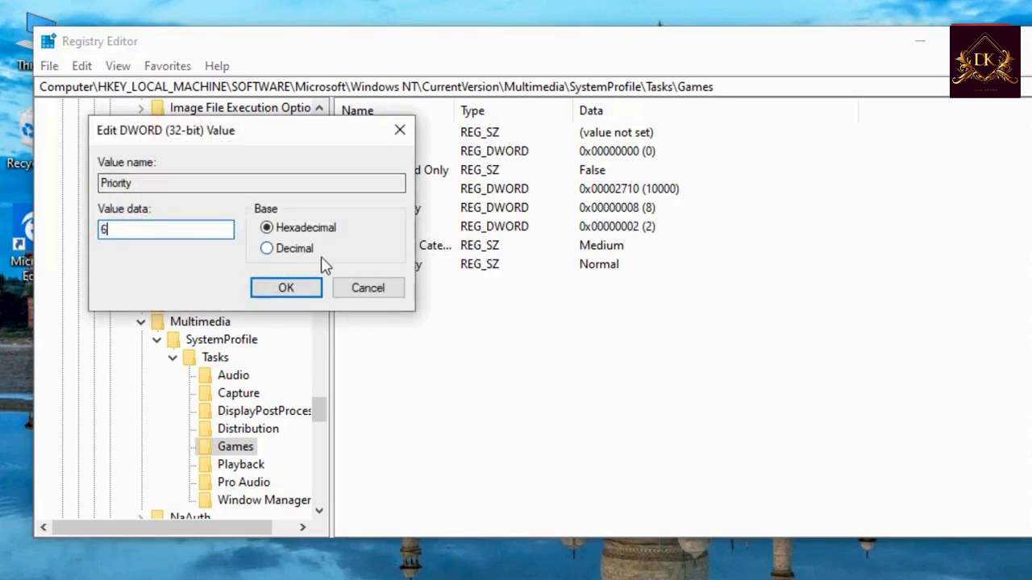
left_click(292, 297)
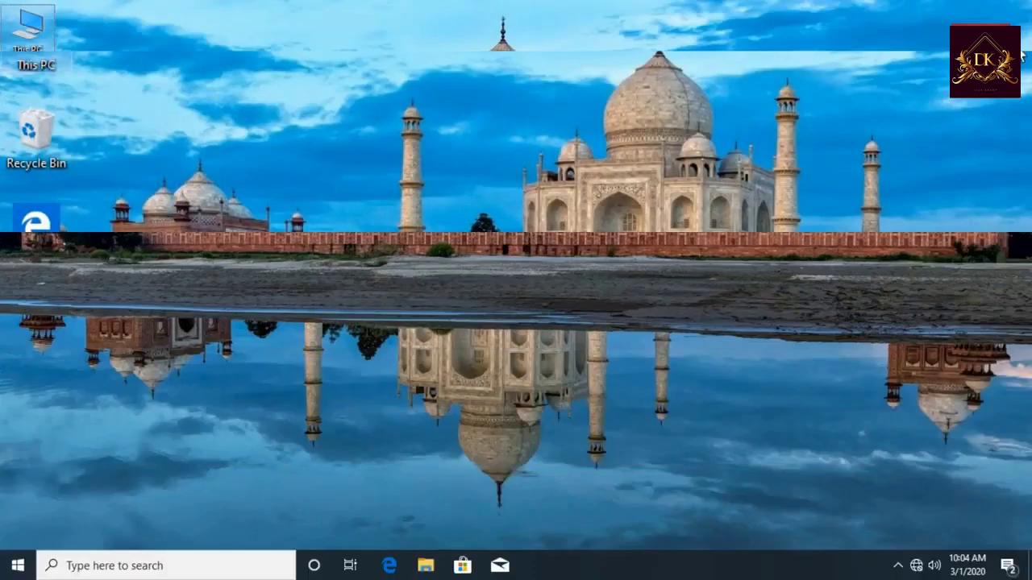
Open System Configuration with msconfig and hide all Microsoft services in its list of services.
key("super")
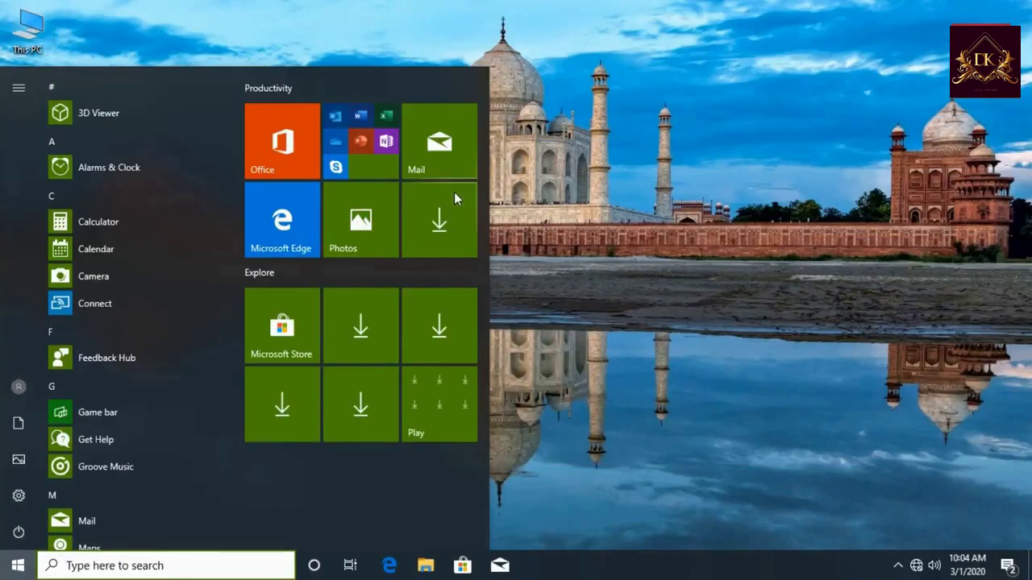
type("msconfig")
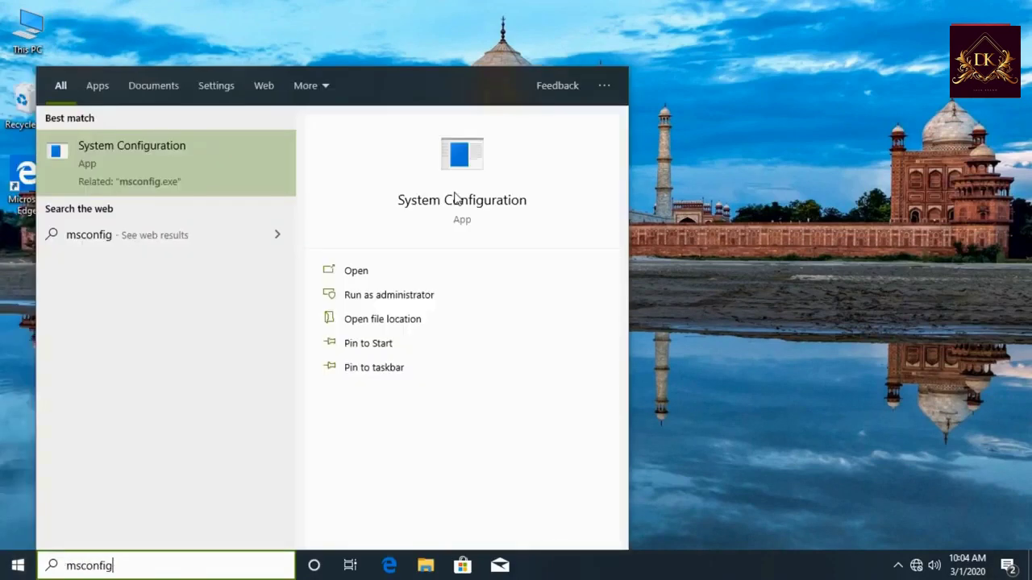
key("Return")
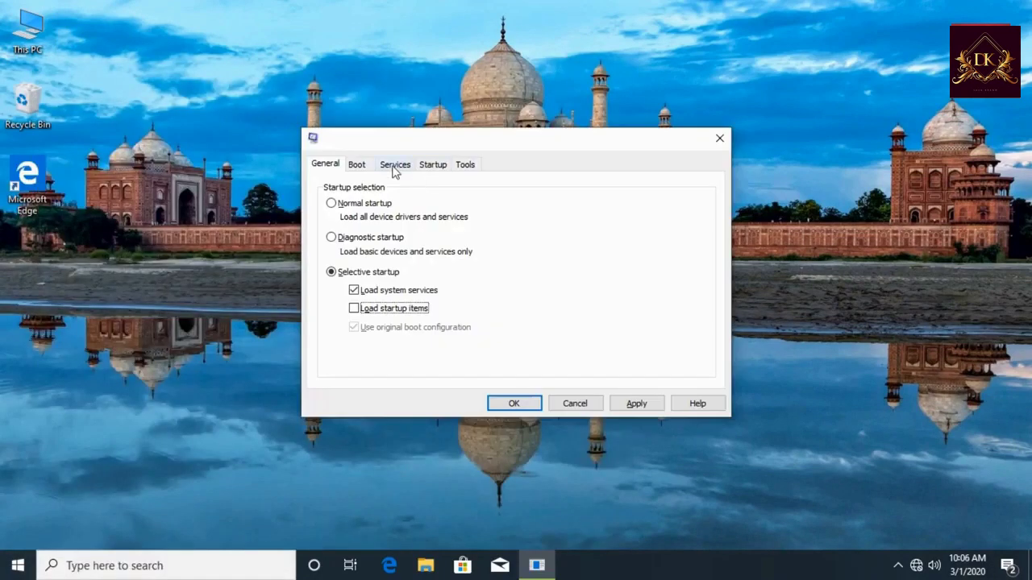
left_click(395, 164)
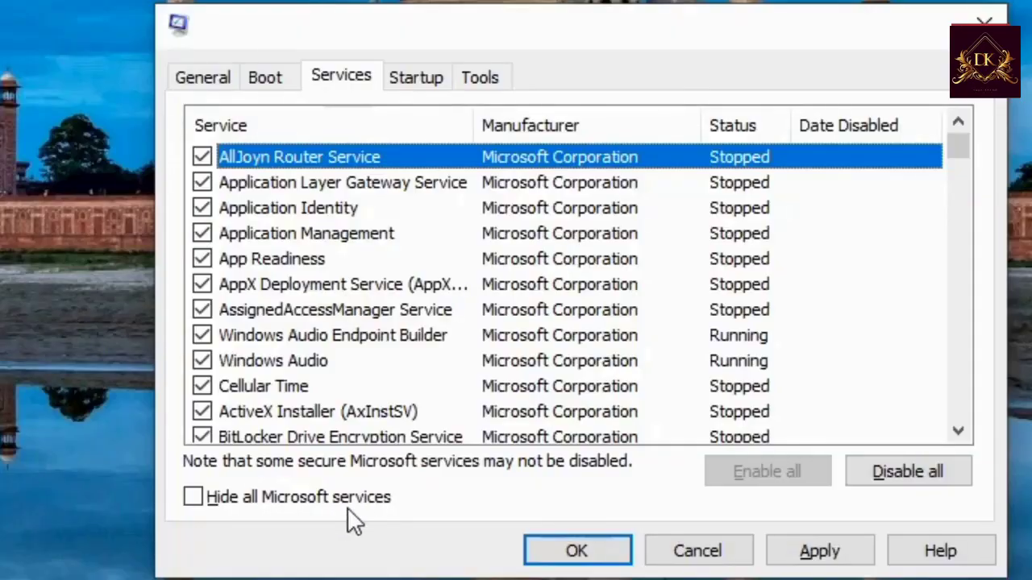
left_click(404, 379)
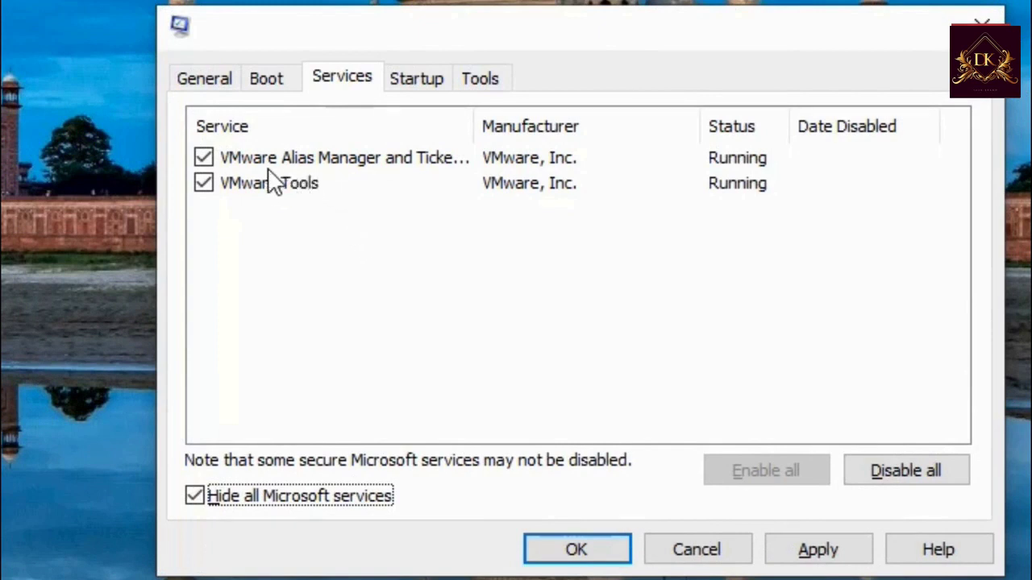
Disable the VMware Alias Manager and VMware Tools services, apply the change and restart the computer.
left_click(204, 157)
left_click(204, 183)
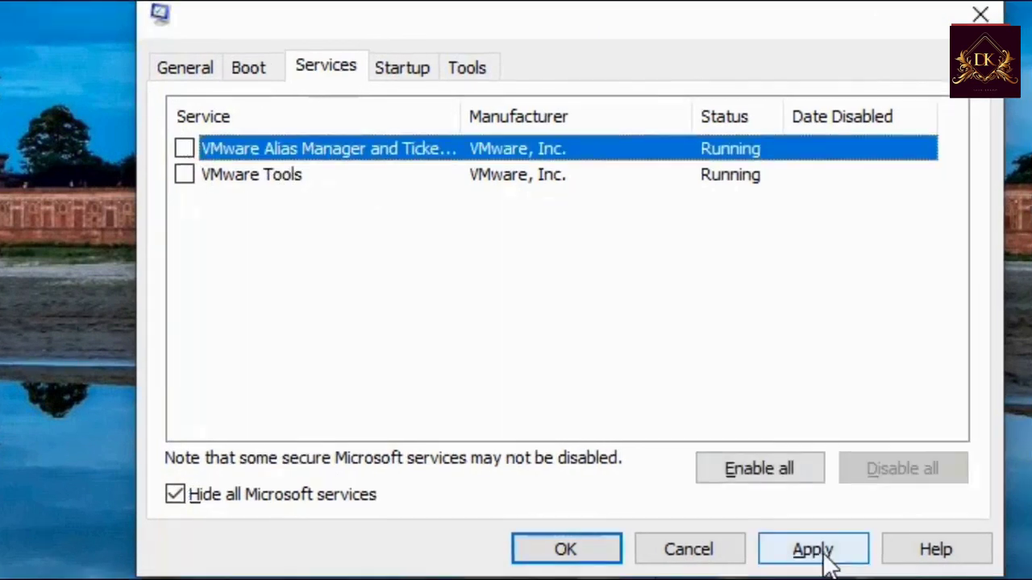
left_click(818, 554)
left_click(589, 550)
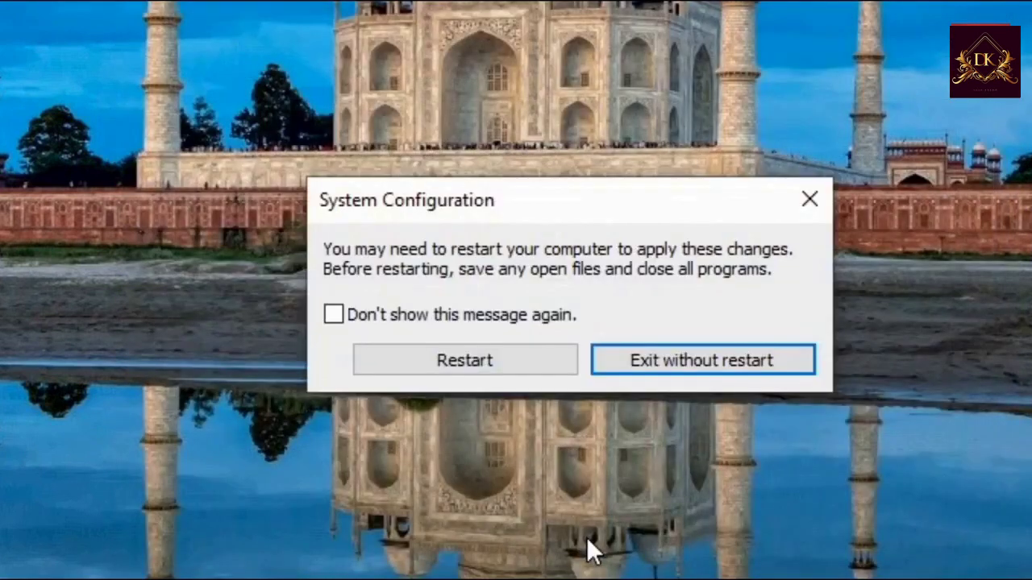
left_click(506, 362)
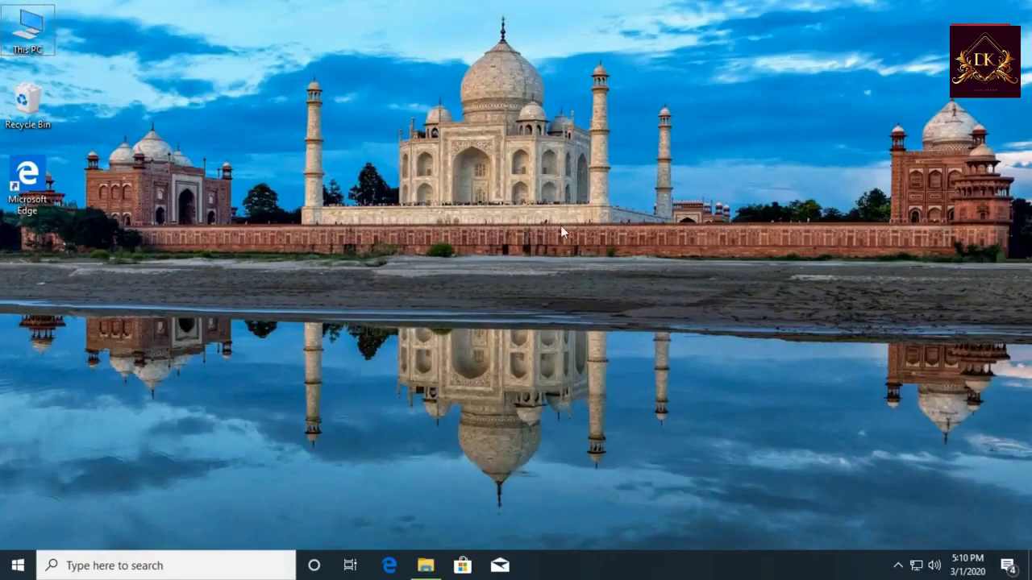
Bring up the File Explorer window of Local Disk (D:) and look at the taj picture.
mouse_move(426, 566)
left_click(426, 495)
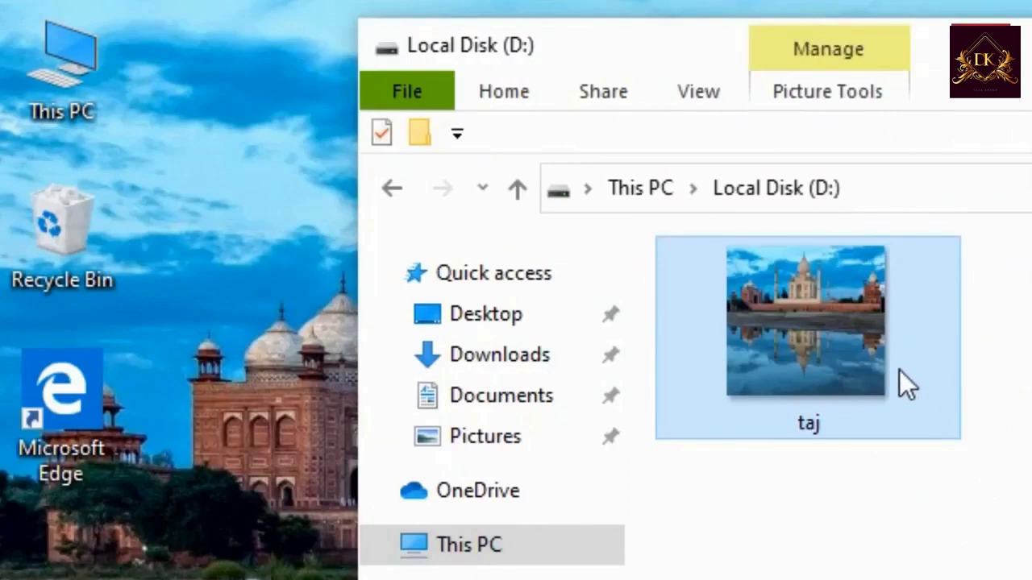
mouse_move(898, 368)
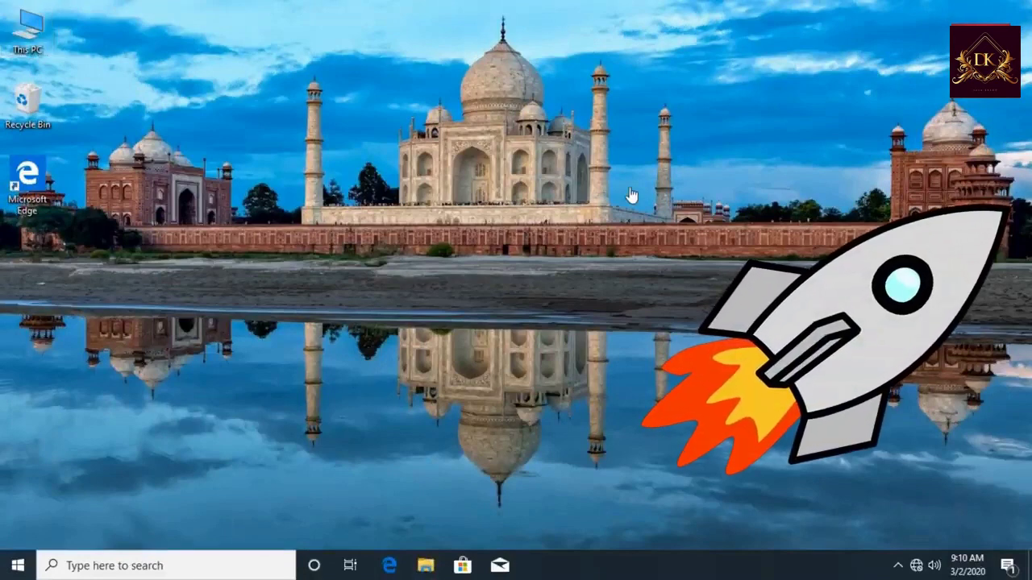
Open Control Panel's System page and go through the advanced system settings to the Performance Options.
key("super")
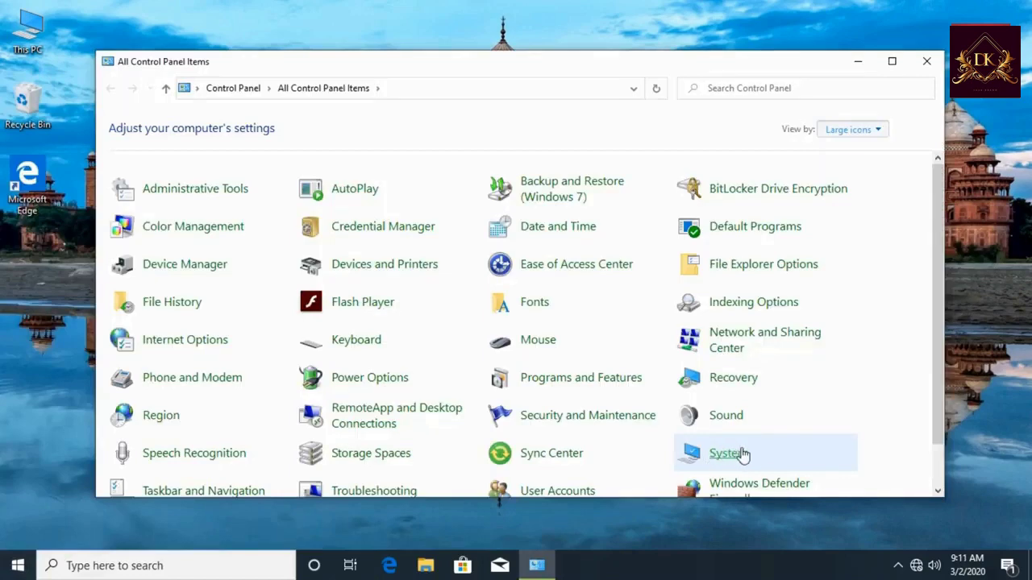
left_click(720, 456)
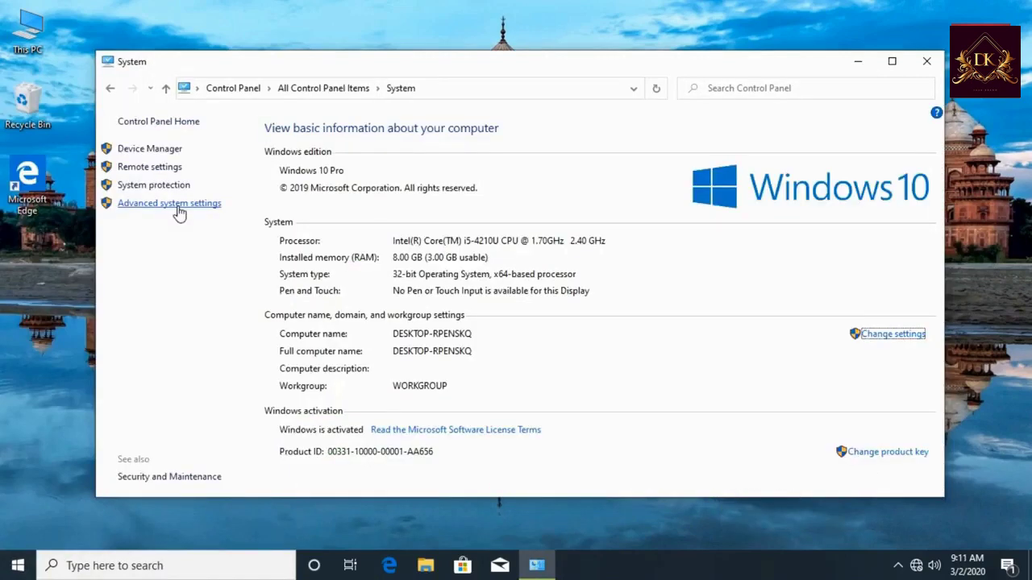
left_click(178, 207)
left_click(241, 97)
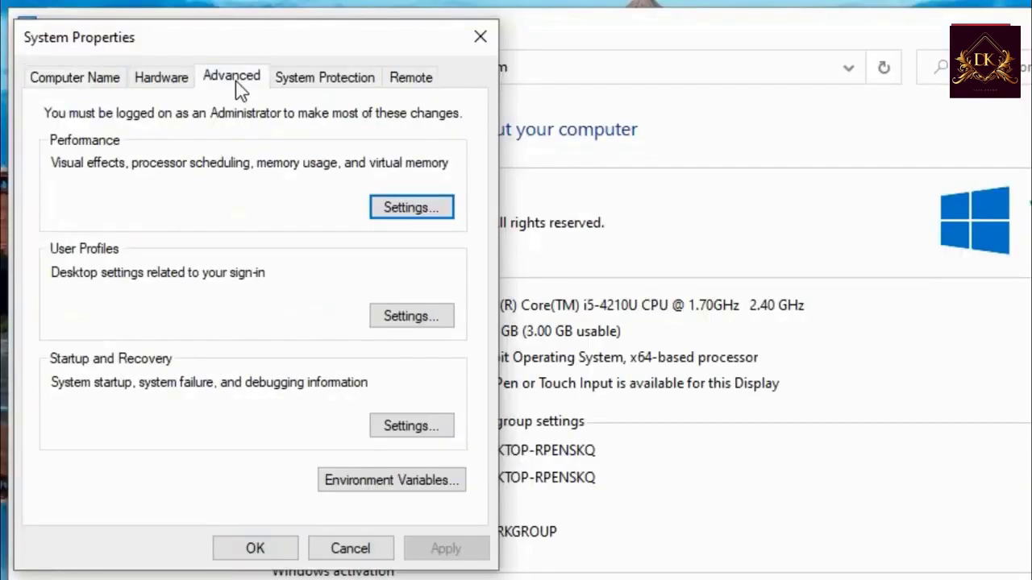
left_click(414, 209)
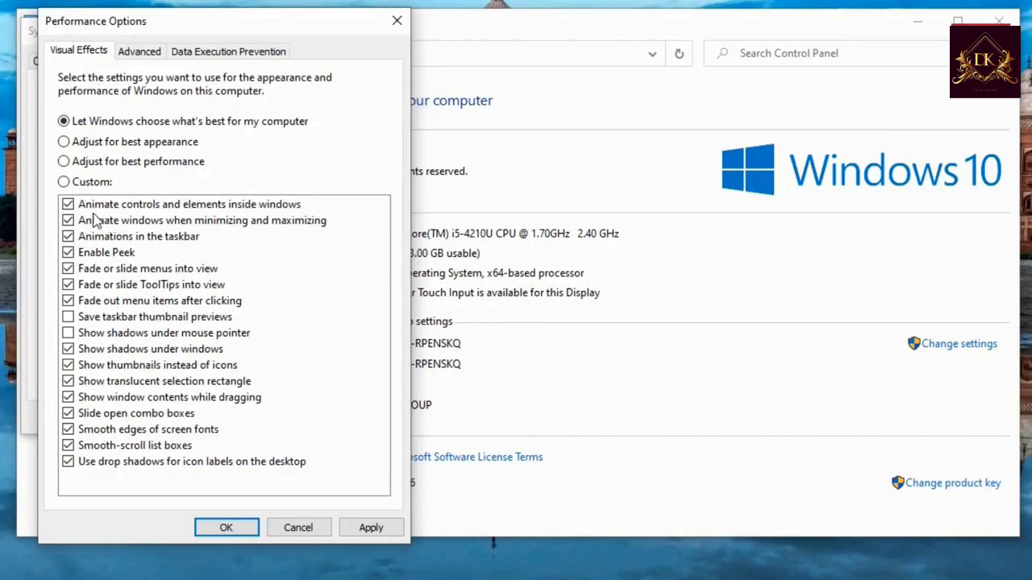
Turn off all visual effects except Show shadows under mouse pointer and Smooth edges of screen fonts, apply, and close both dialogs.
left_click(67, 461)
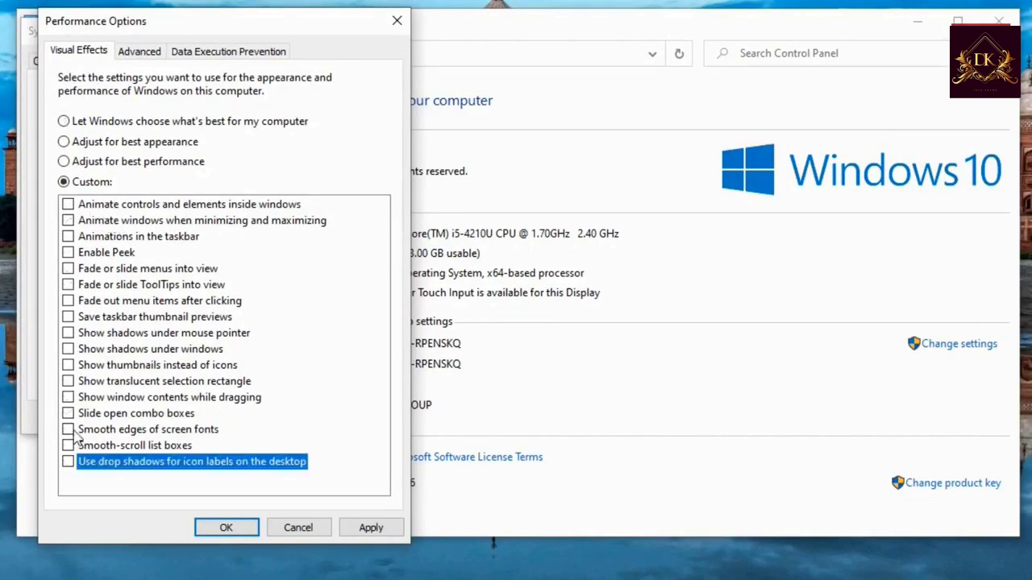
left_click(67, 429)
left_click(67, 332)
left_click(369, 526)
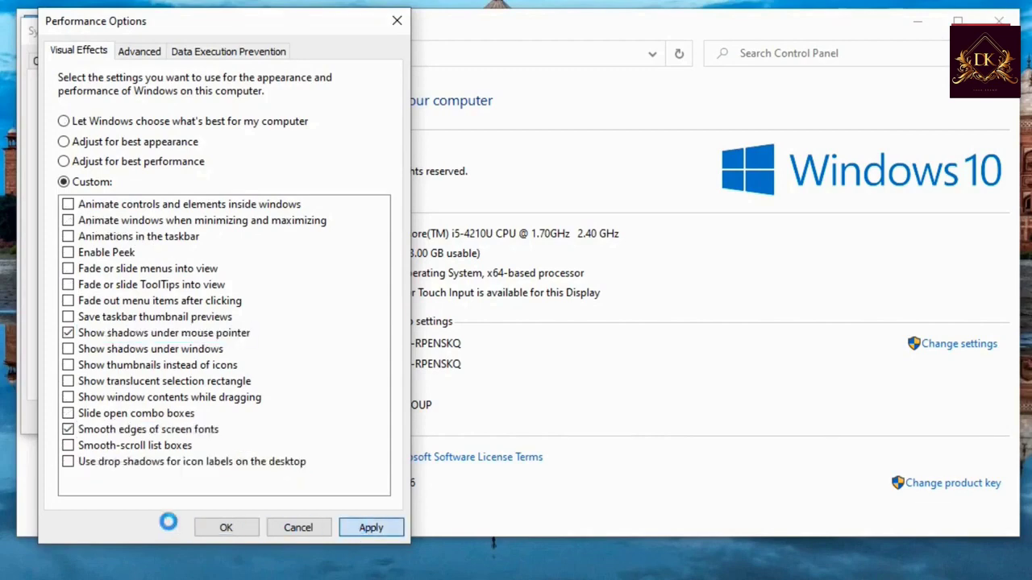
left_click(231, 527)
left_click(211, 424)
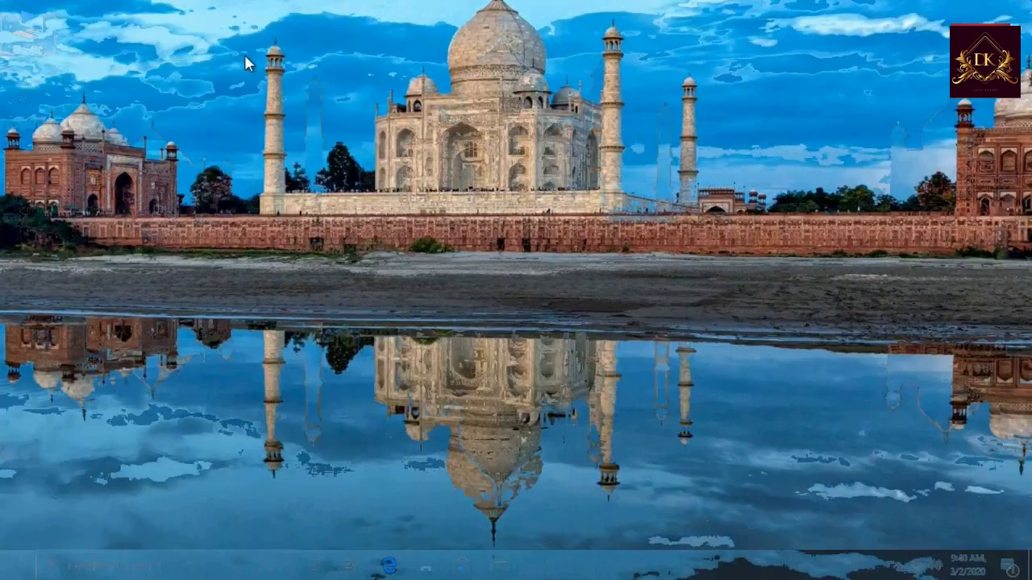
Check for Windows updates on the Update & Security page of Windows Settings, and close Settings.
right_click(245, 54)
key("super")
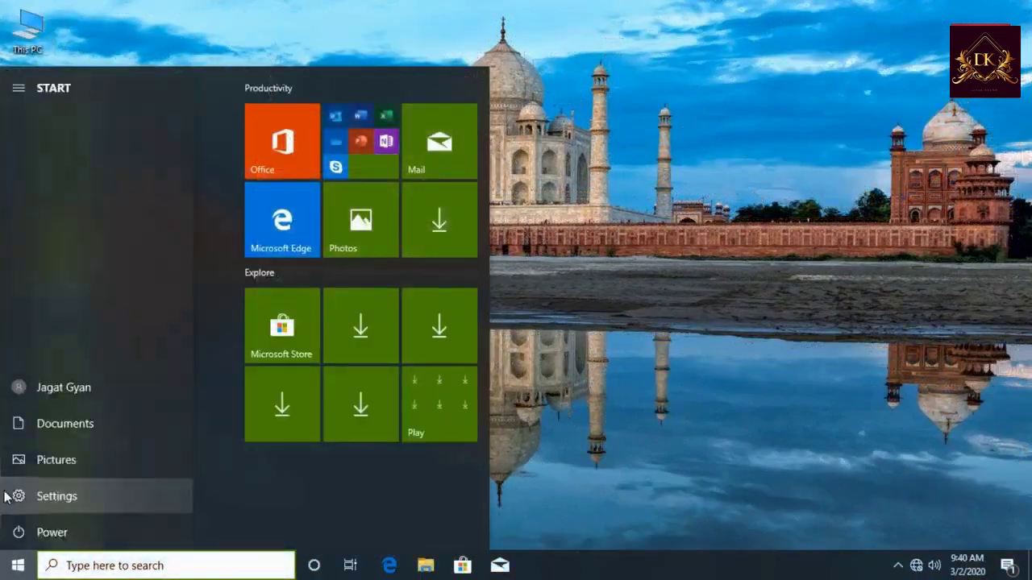
left_click(6, 497)
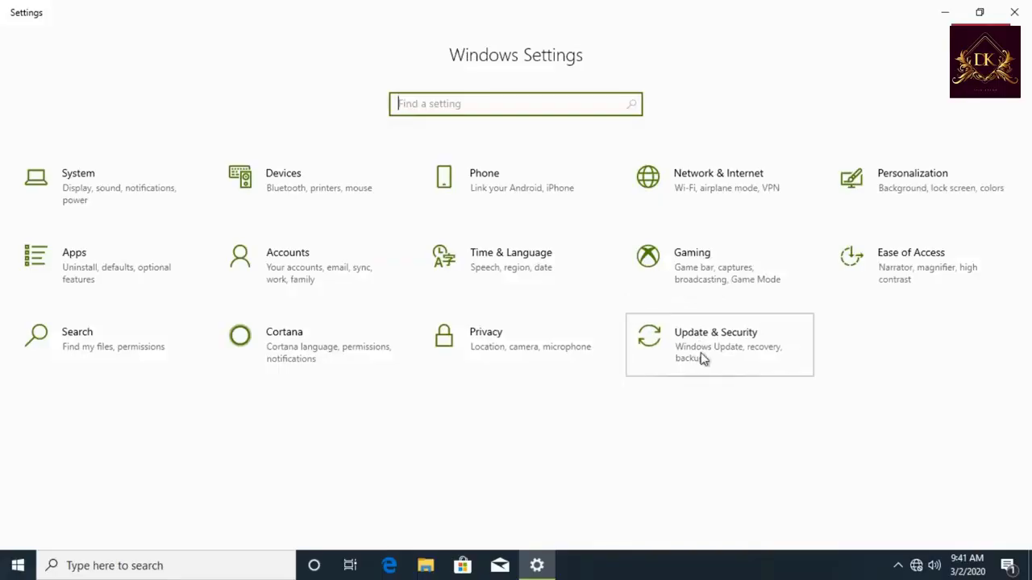
left_click(703, 359)
left_click(312, 146)
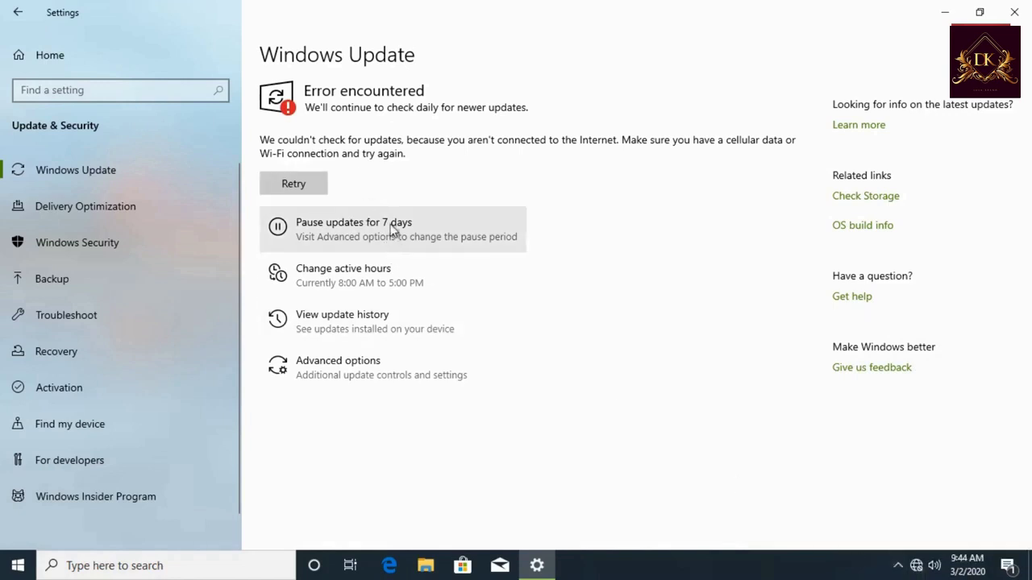
left_click(1017, 8)
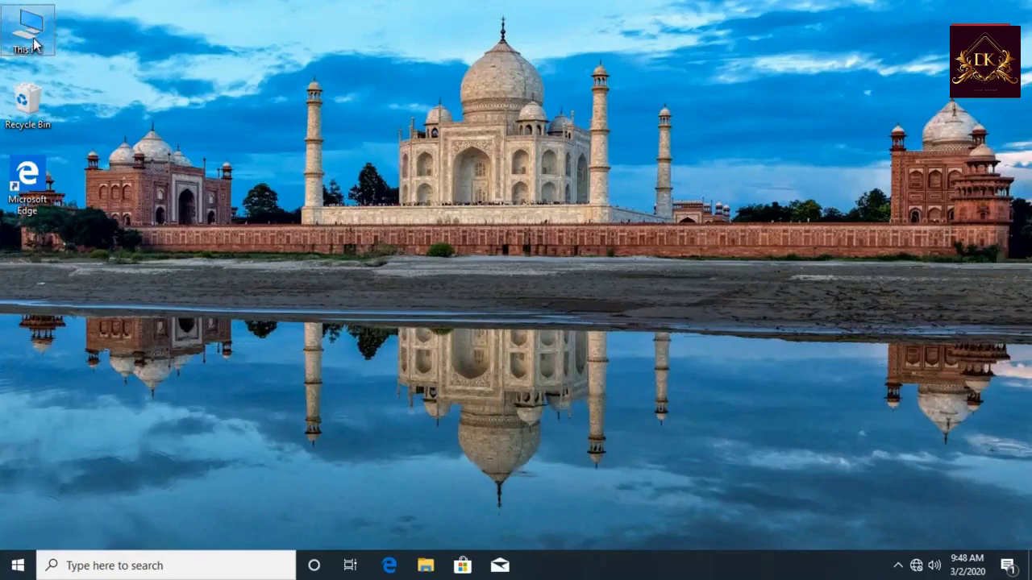
Start Disk Cleanup from the properties of Local Disk (C:) and extend it to system files.
double_click(32, 40)
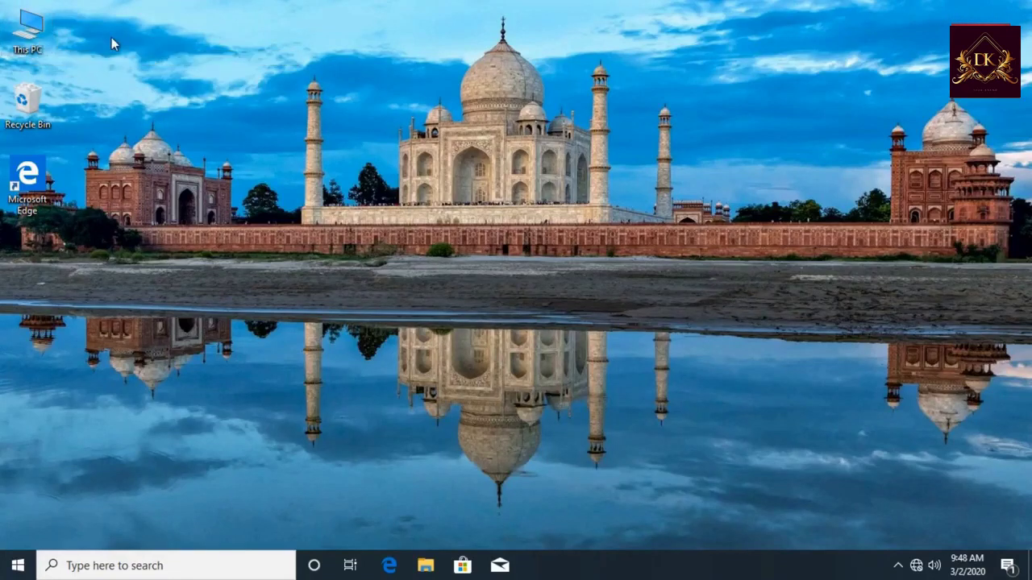
left_click(337, 340)
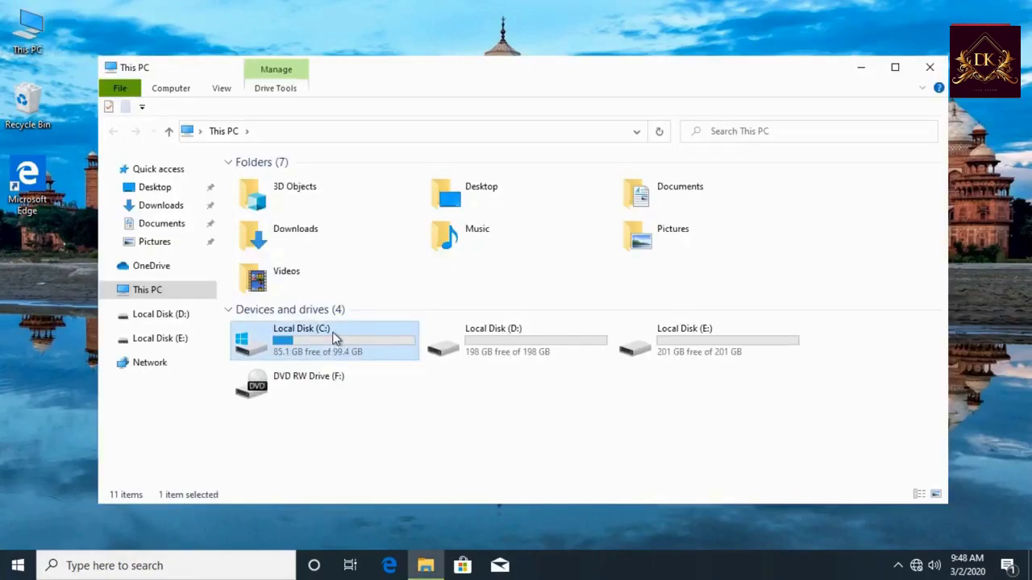
right_click(337, 339)
left_click(370, 325)
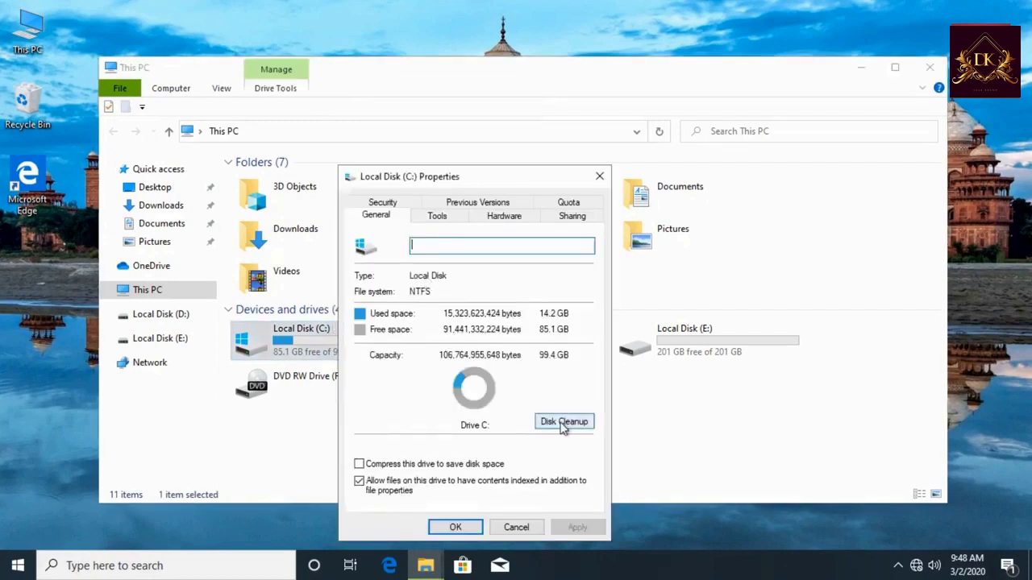
left_click(566, 427)
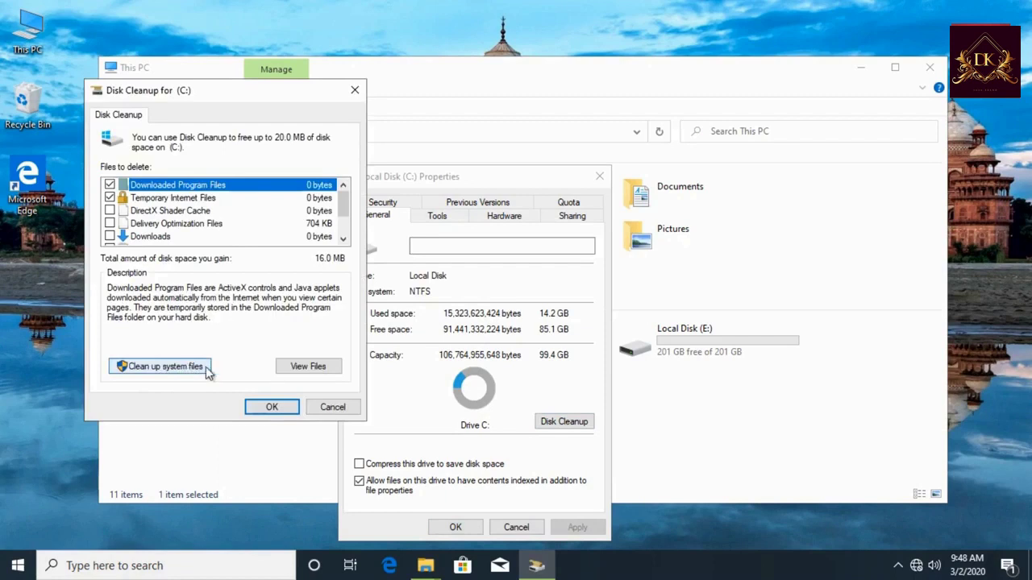
left_click(207, 369)
Include Windows Defender Antivirus, DirectX Shader Cache, Delivery Optimization Files, Language Resource Files and Recycle Bin in the cleanup, and permanently delete the selected files.
left_click(129, 205)
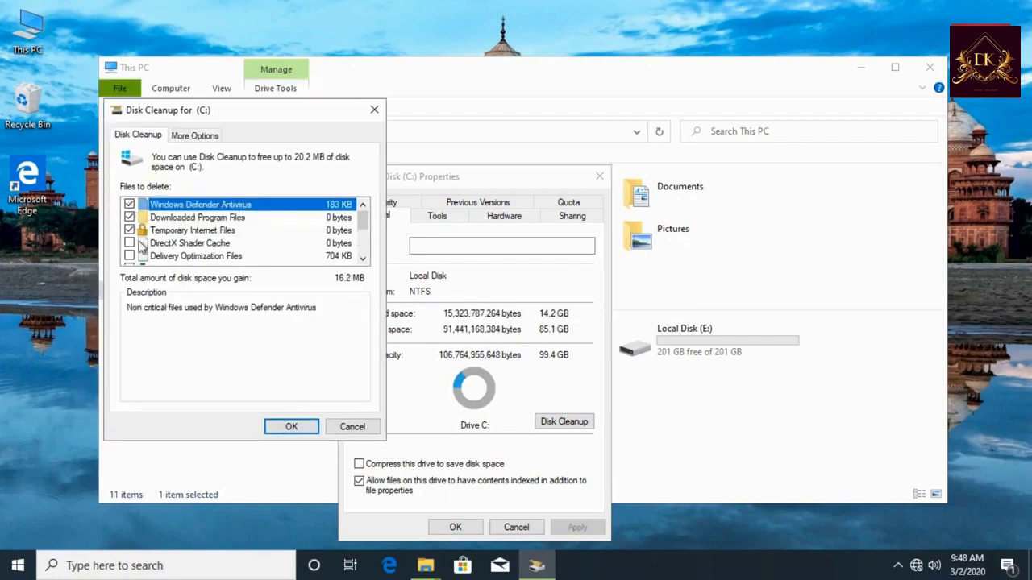
left_click(129, 242)
left_click(129, 256)
scroll(177, 242, "down", 2)
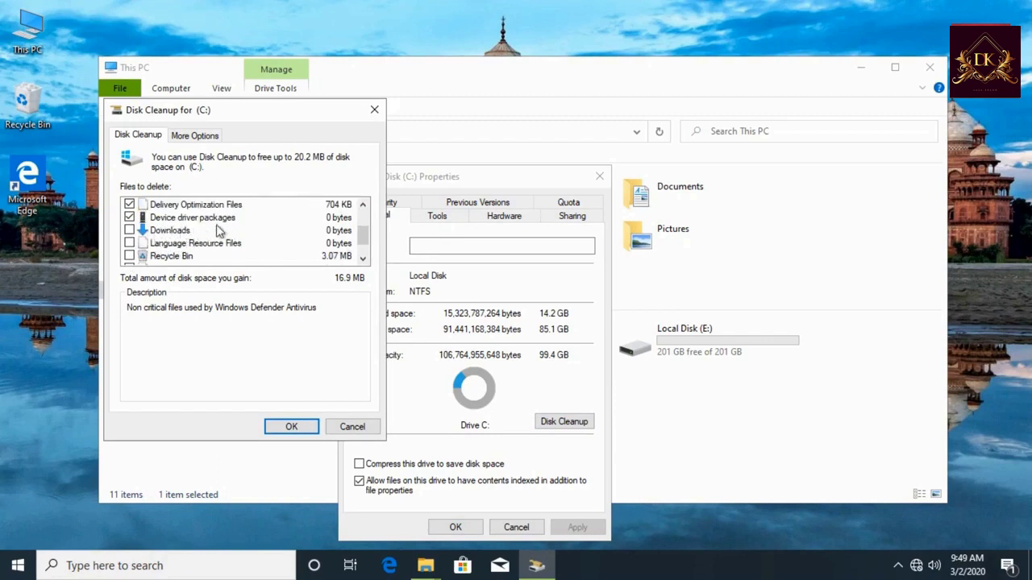
left_click(129, 242)
left_click(129, 256)
scroll(363, 237, "down", 2)
left_click(291, 426)
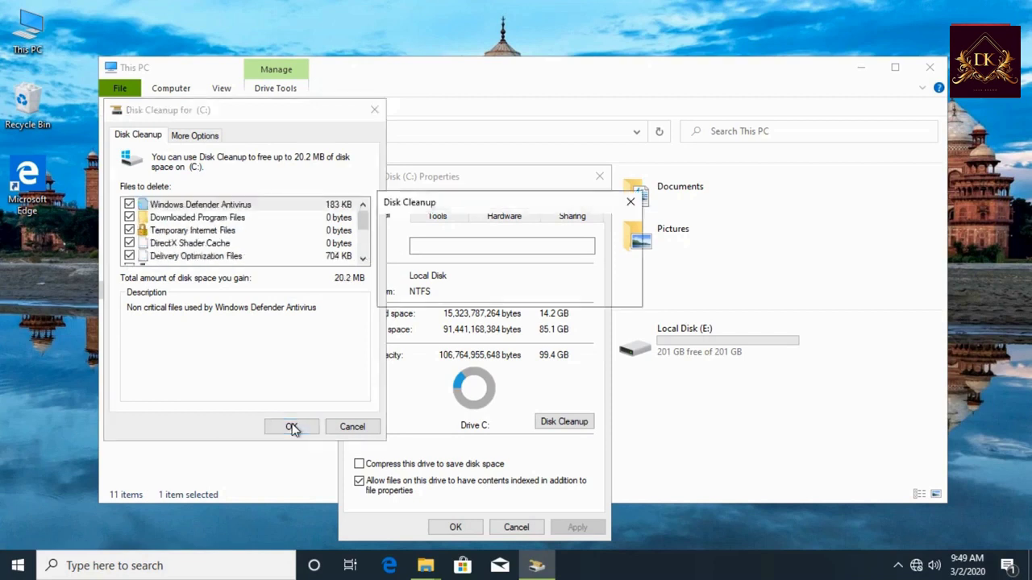
left_click(539, 292)
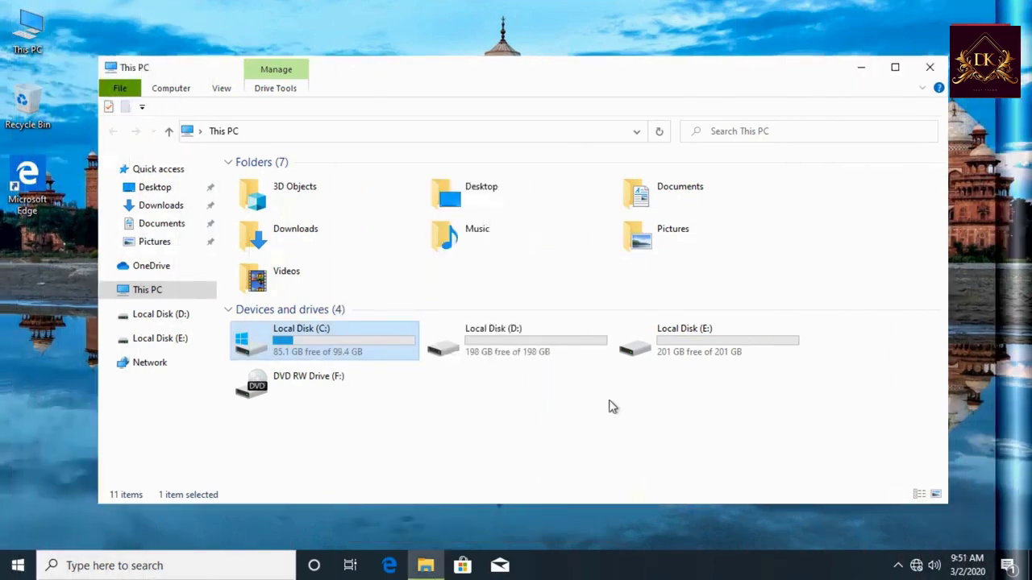
Delete all the contents of the C:\Windows\Prefetch folder and close its window.
double_click(379, 341)
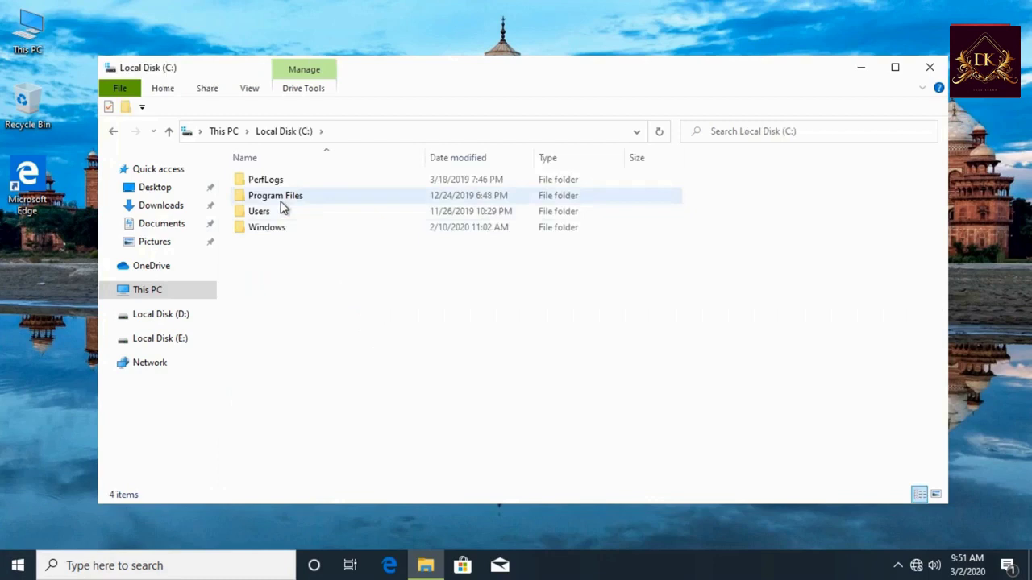
double_click(281, 229)
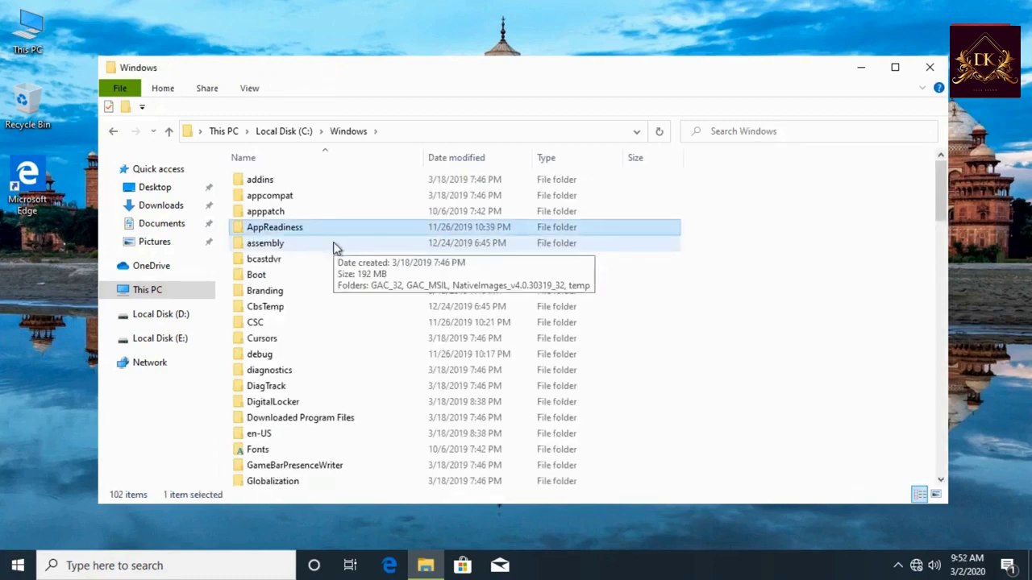
key("p")
key("p")
key("p")
key("p")
key("p")
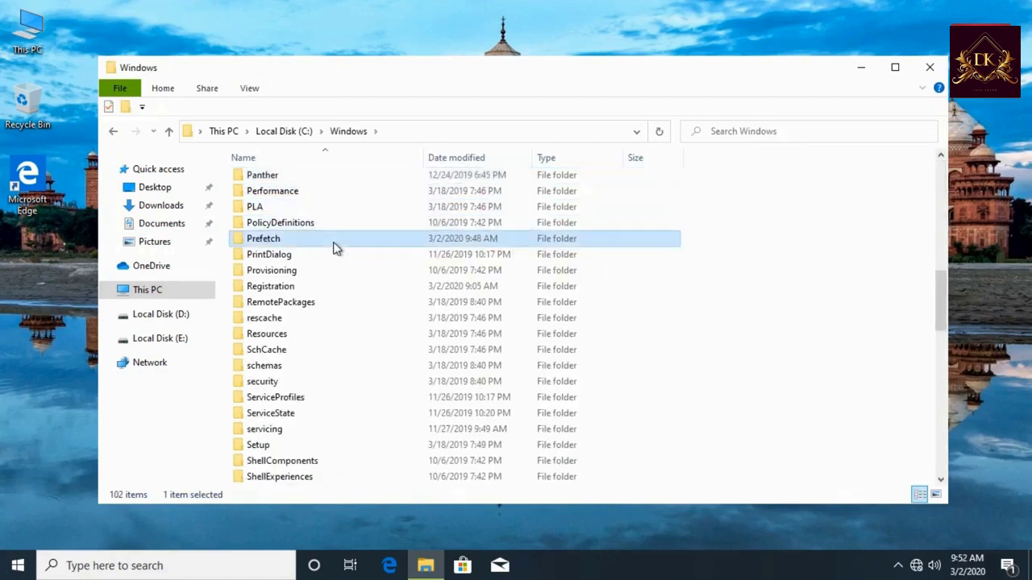
key("Return")
key("Return")
key("ctrl+a")
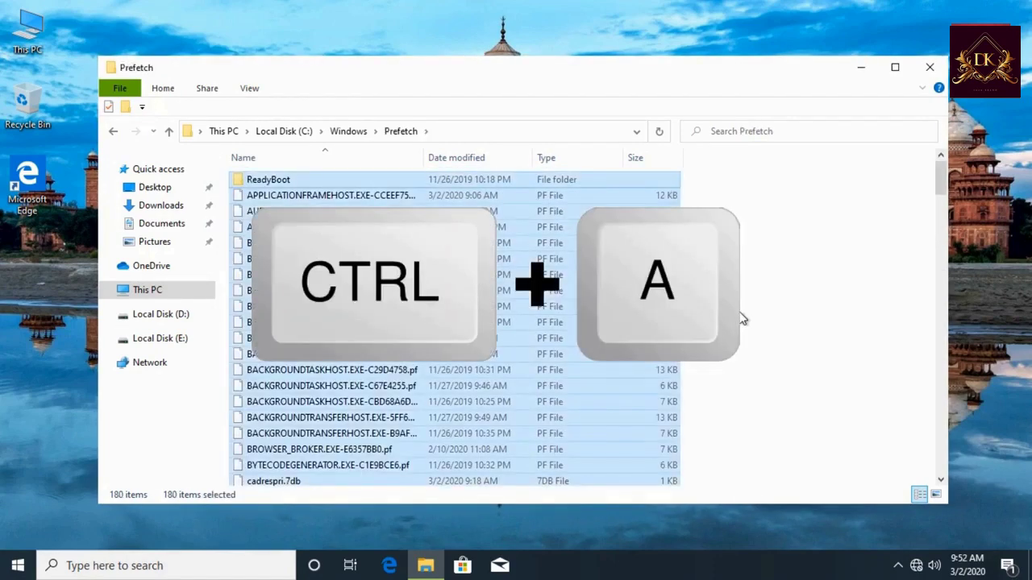
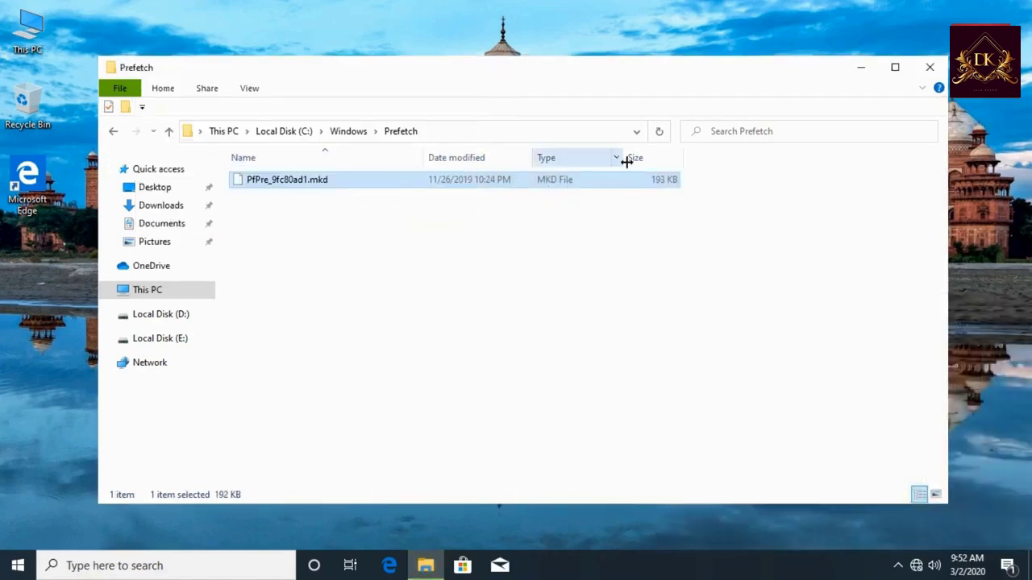
left_click(938, 68)
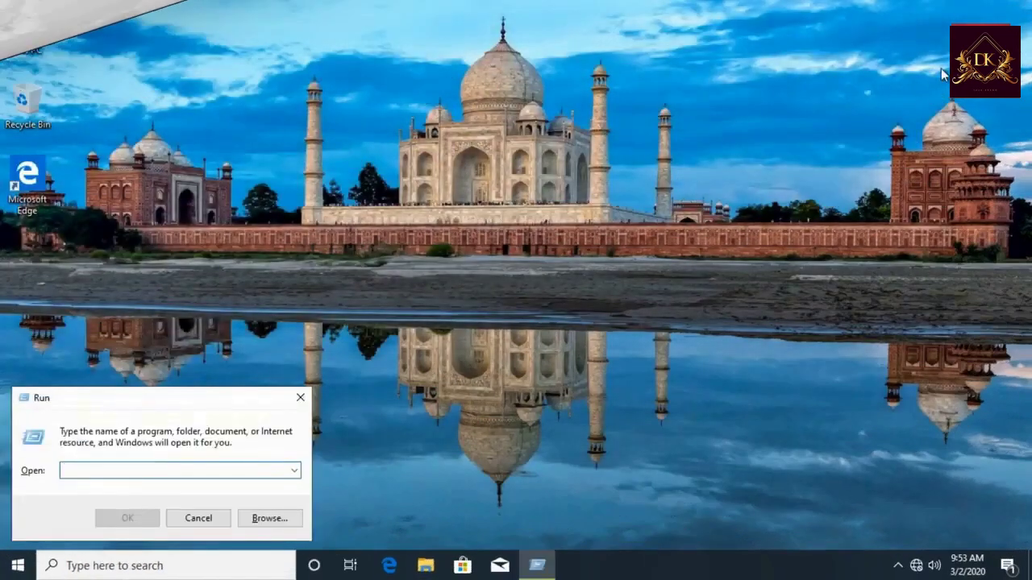
Open the user's temporary folder with %temp%, permanently delete its contents while skipping all files in use, and close the folder.
type("%temp%")
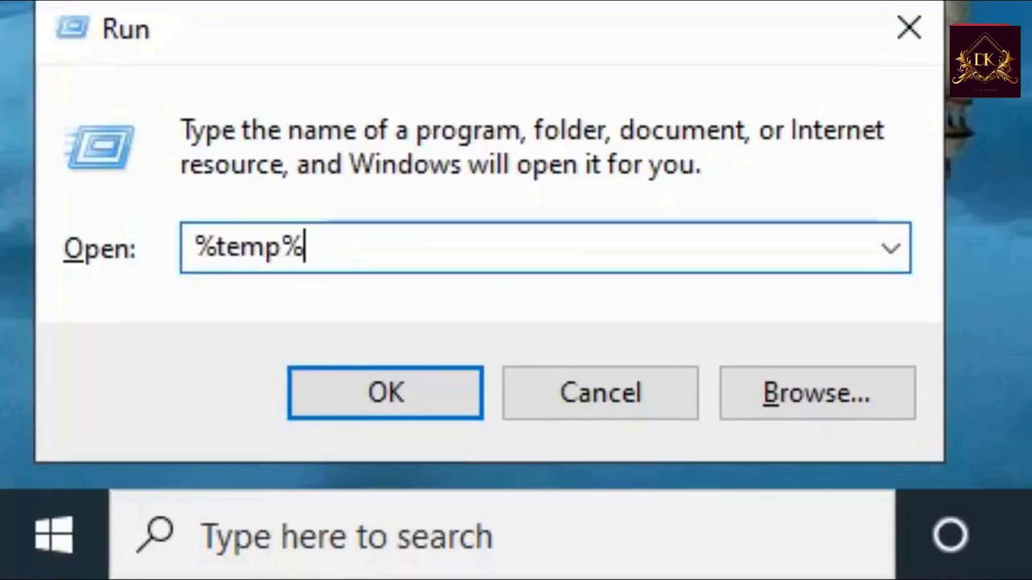
key("Return")
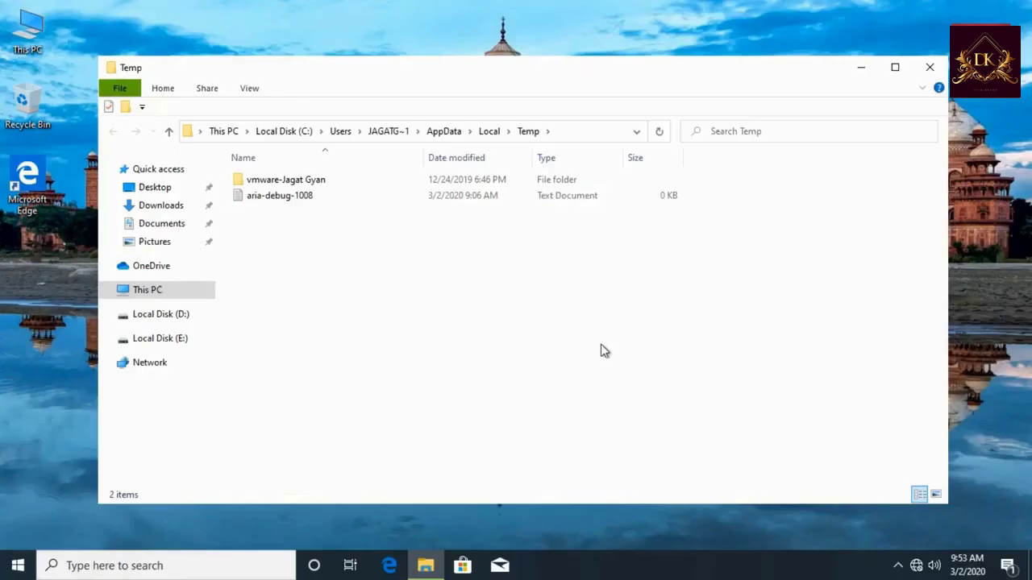
key("ctrl+a")
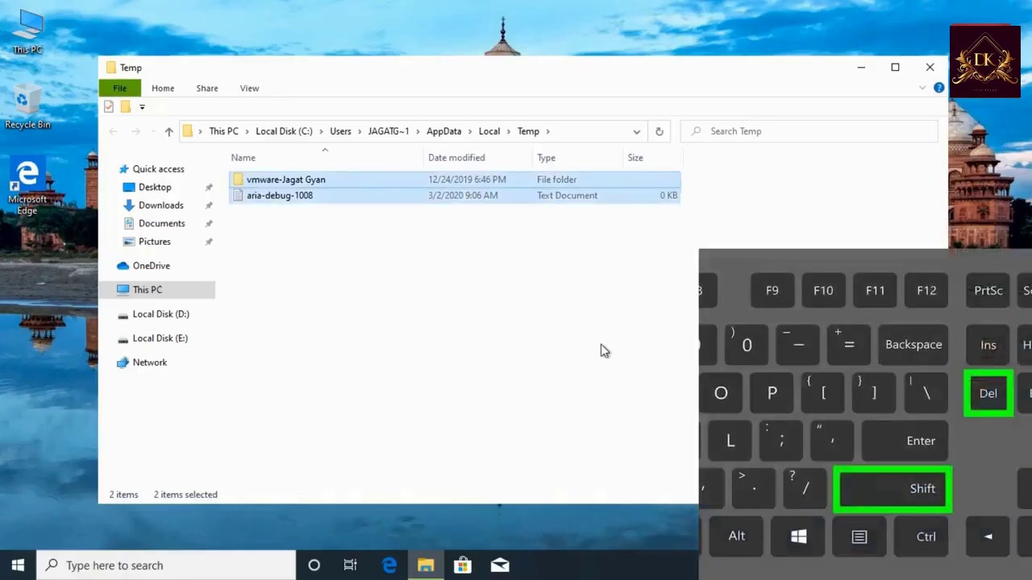
key("shift+Delete")
key("Return")
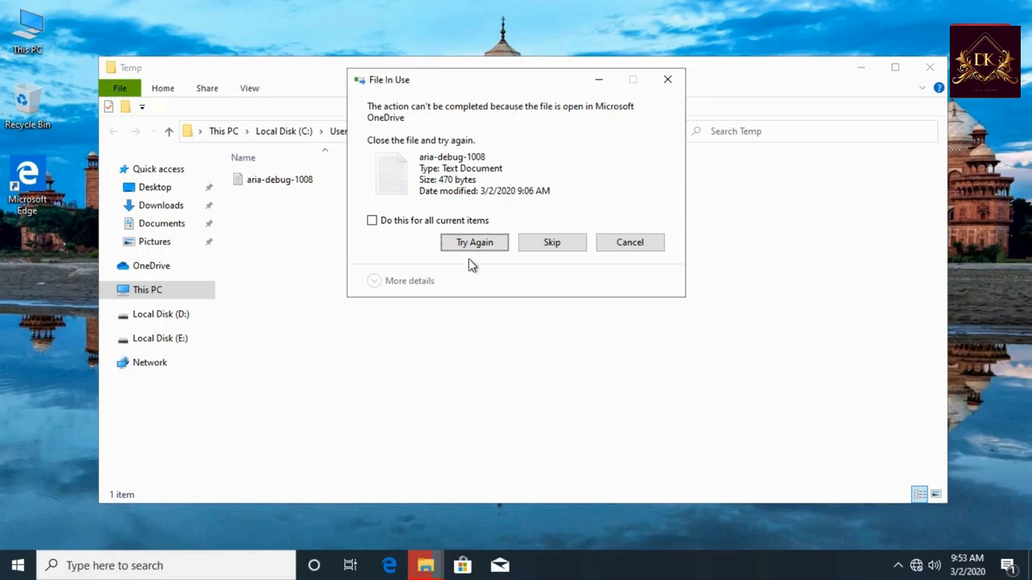
left_click(457, 223)
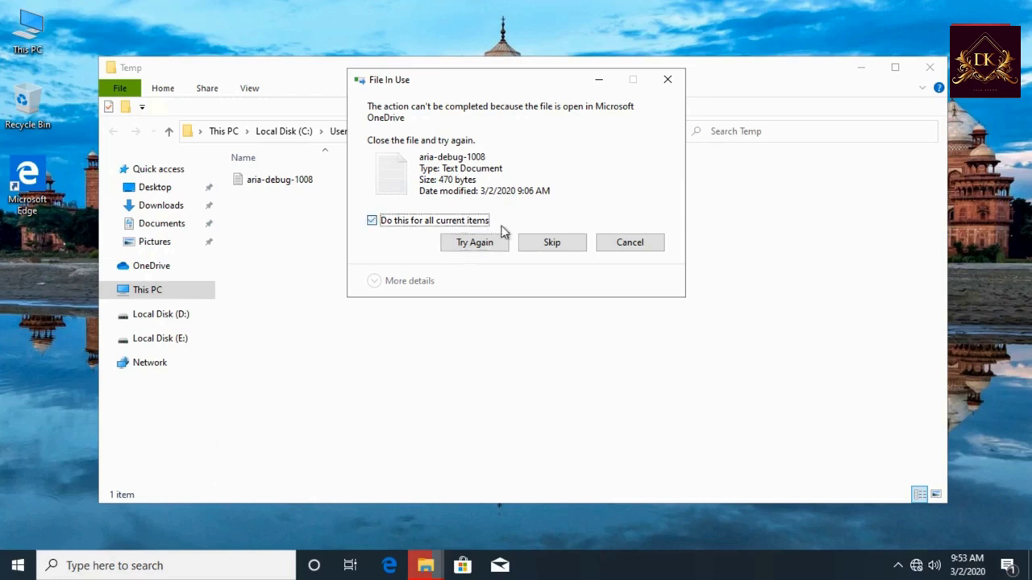
left_click(551, 243)
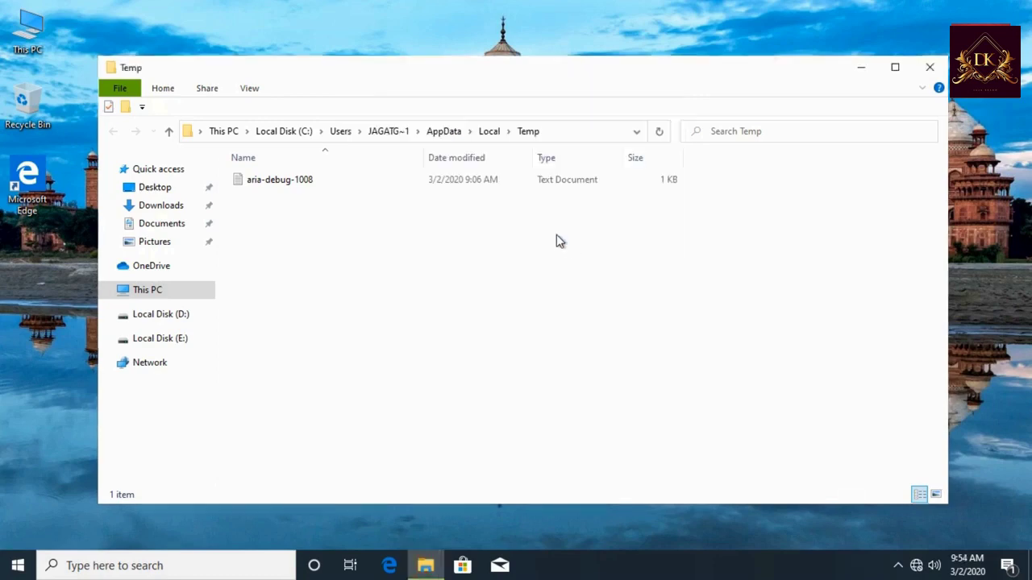
left_click(342, 187)
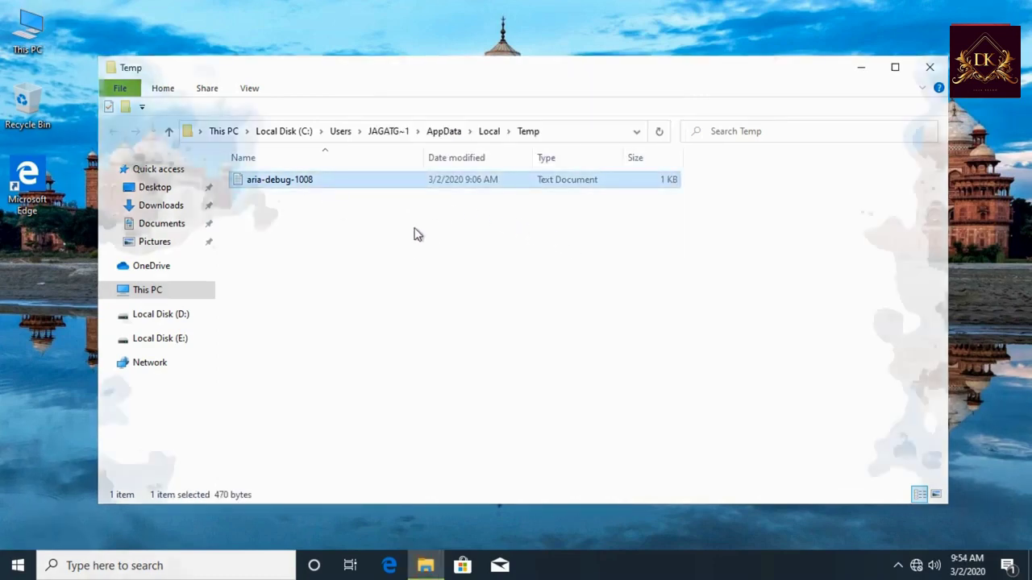
left_click(926, 71)
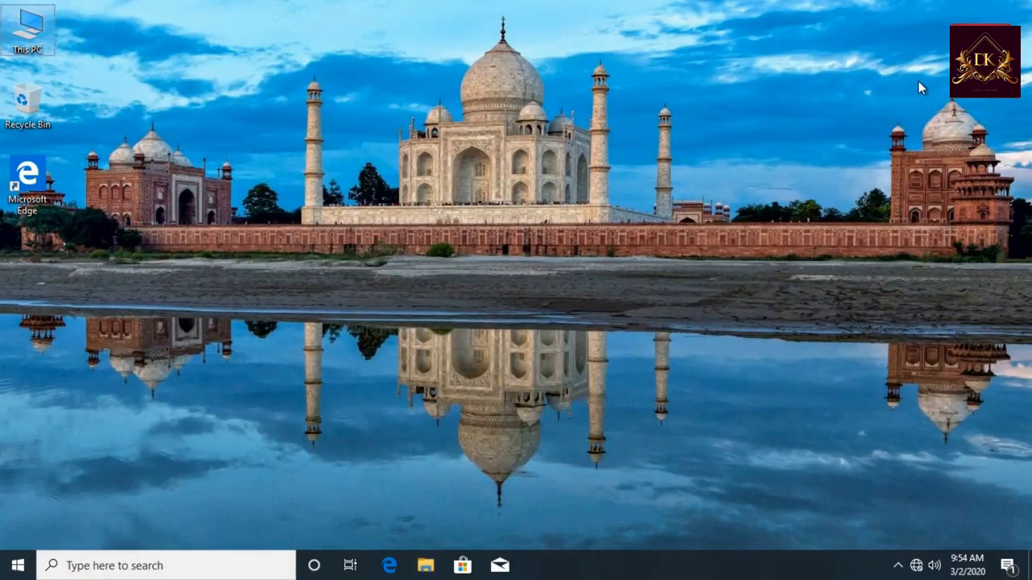
Open the Windows Temp folder with the Run command temp, permanently delete its contents while skipping all files in use, and close it.
key("super+r")
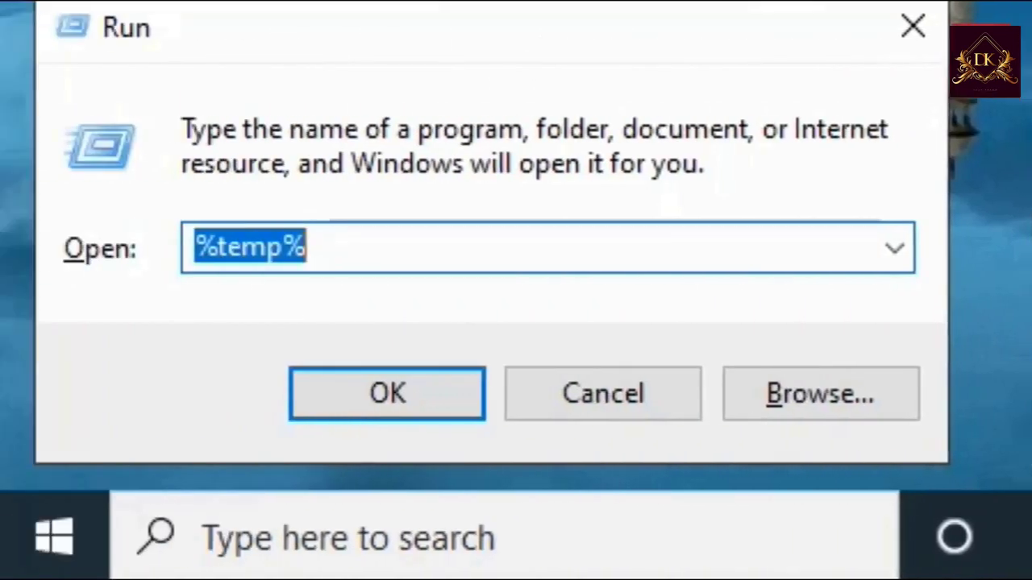
type("temp")
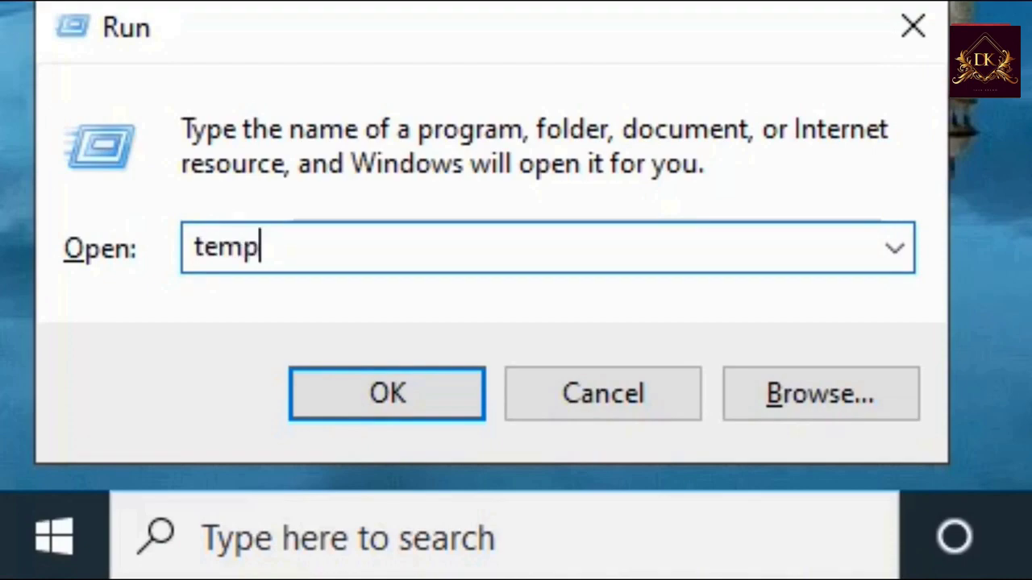
key("Return")
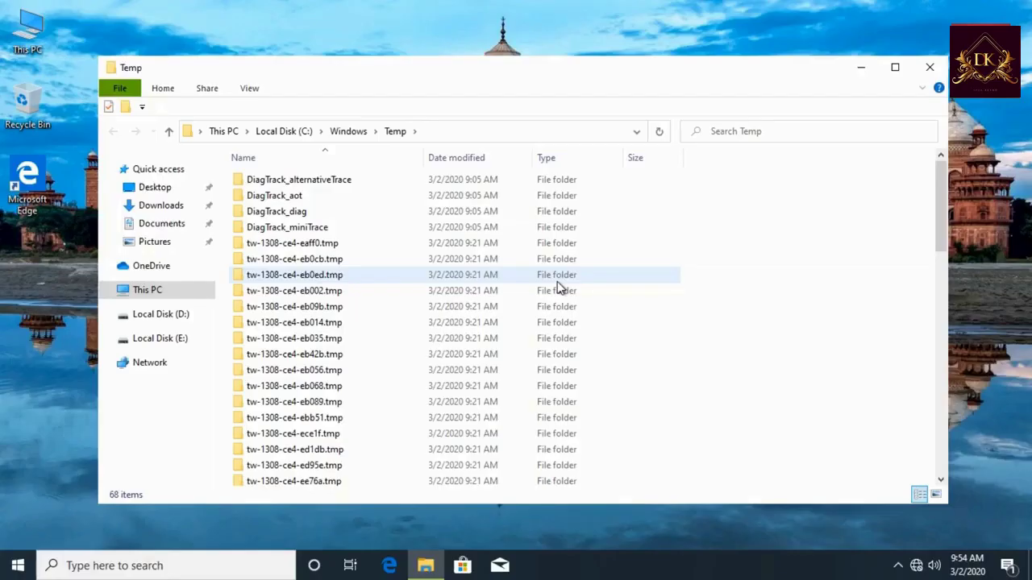
key("ctrl+a")
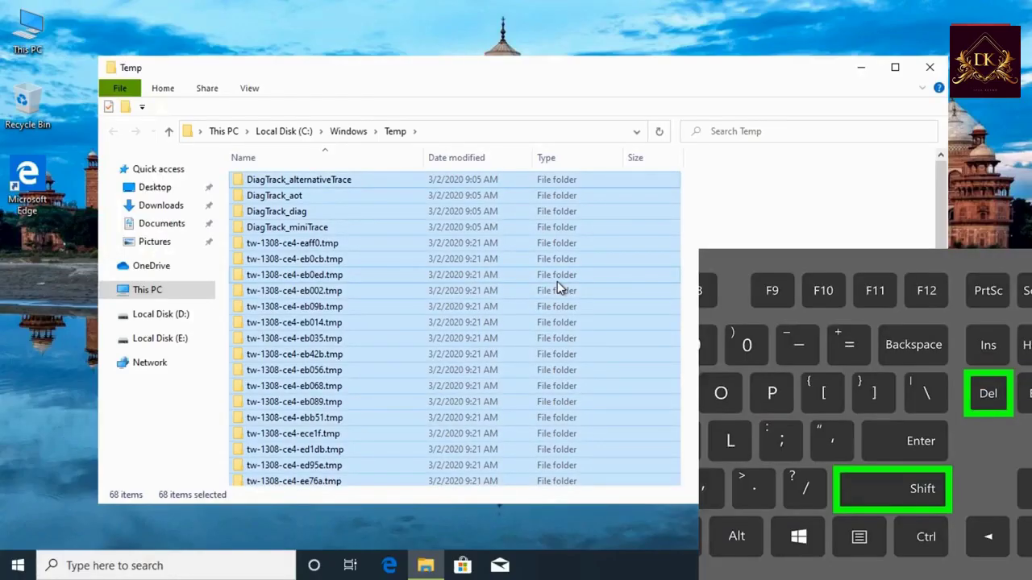
key("shift+Delete")
left_click(457, 212)
left_click(457, 213)
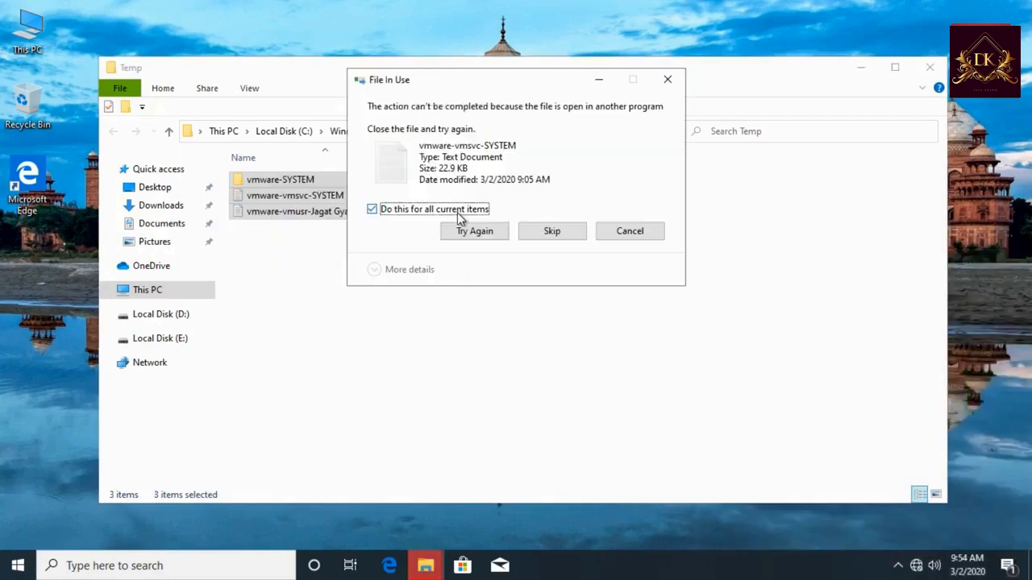
left_click(552, 232)
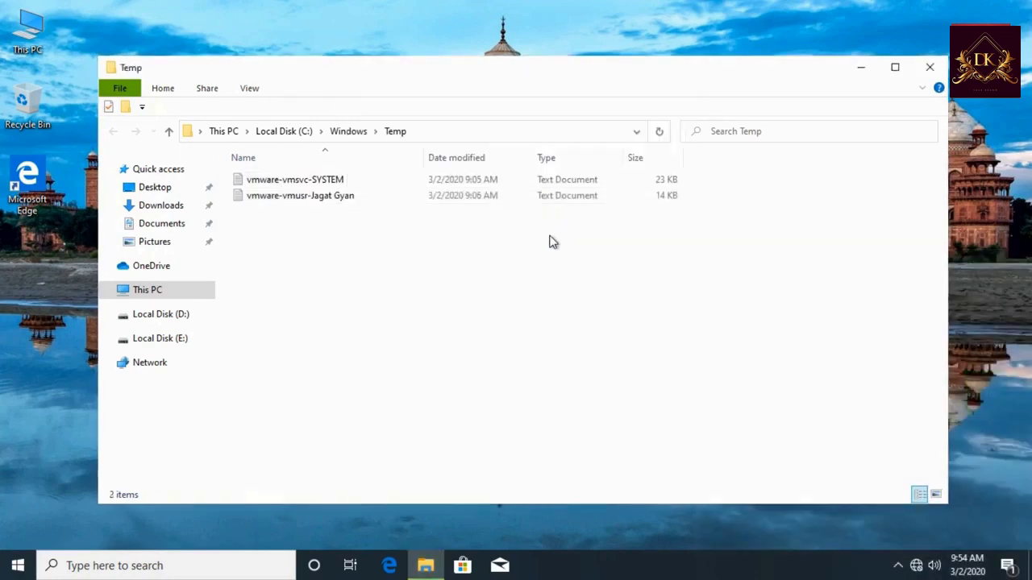
left_click(930, 68)
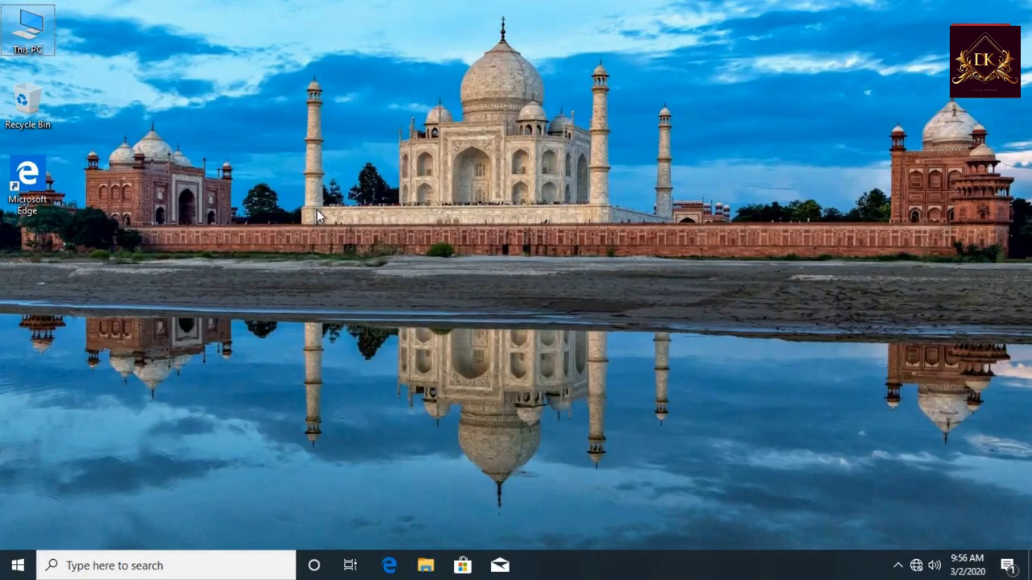
Open Control Panel showing all its items.
key("super")
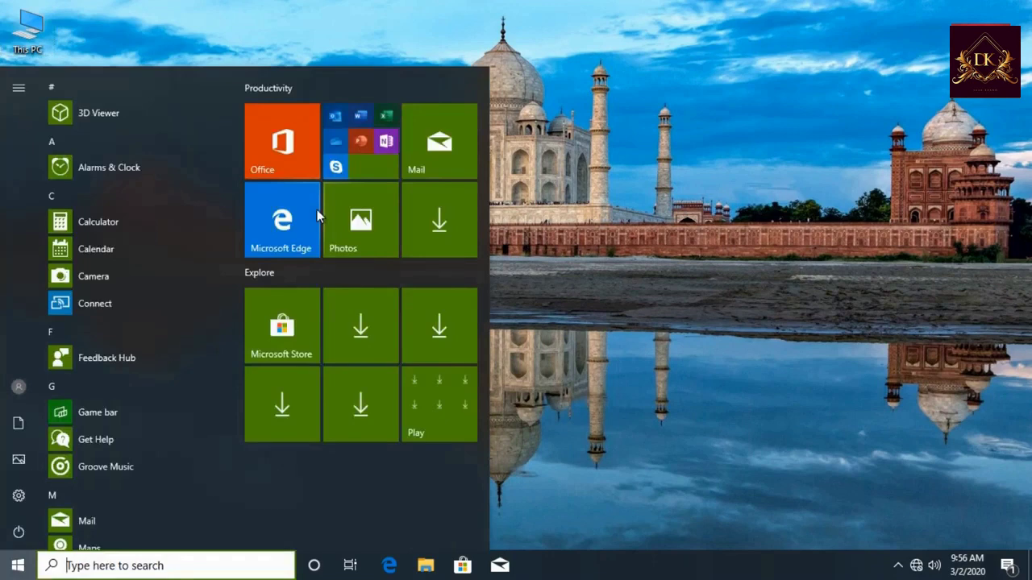
type("co")
key("Return")
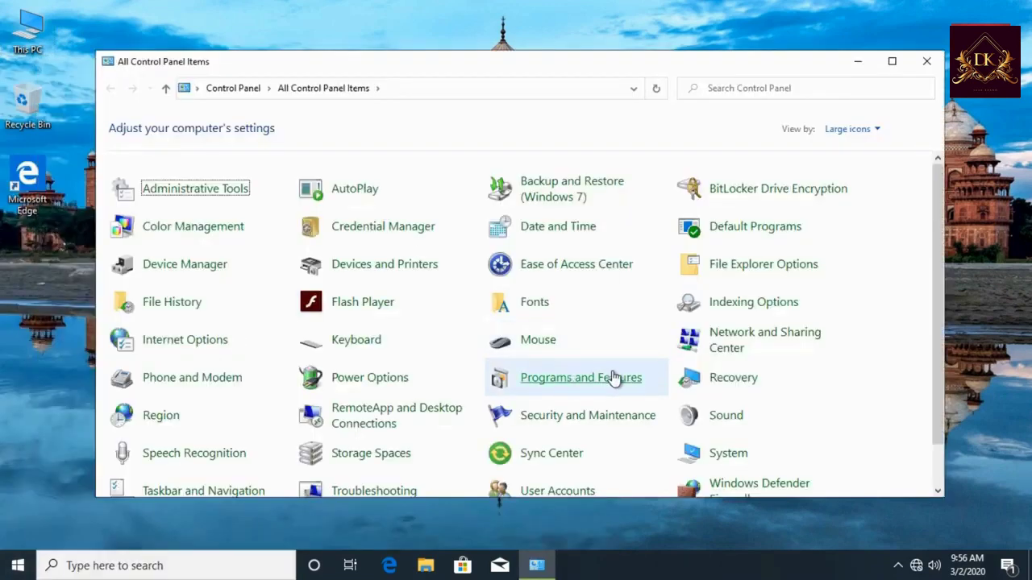
Uninstall Microsoft OneDrive through Programs and Features, then close the window.
left_click(605, 386)
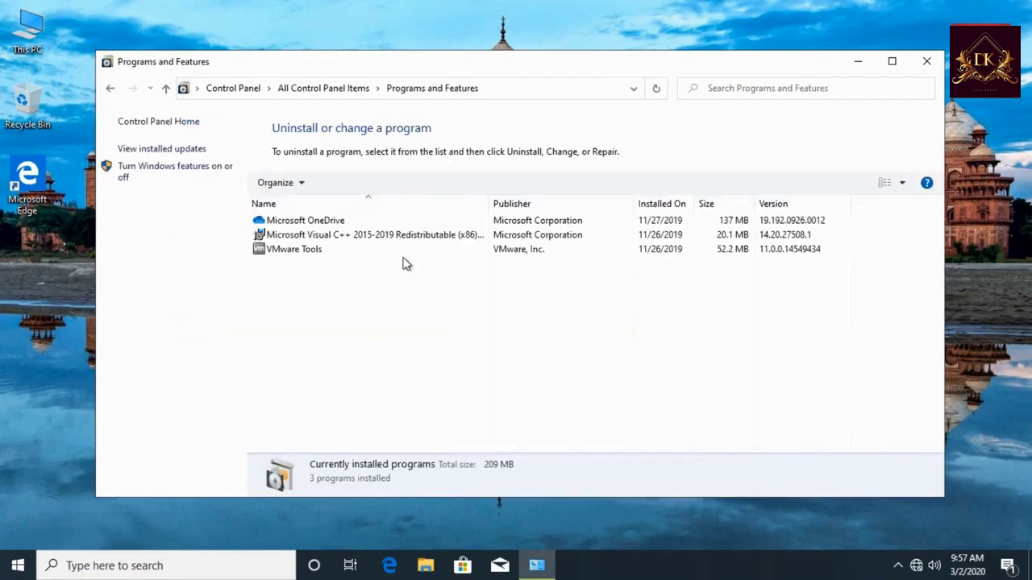
left_click(394, 226)
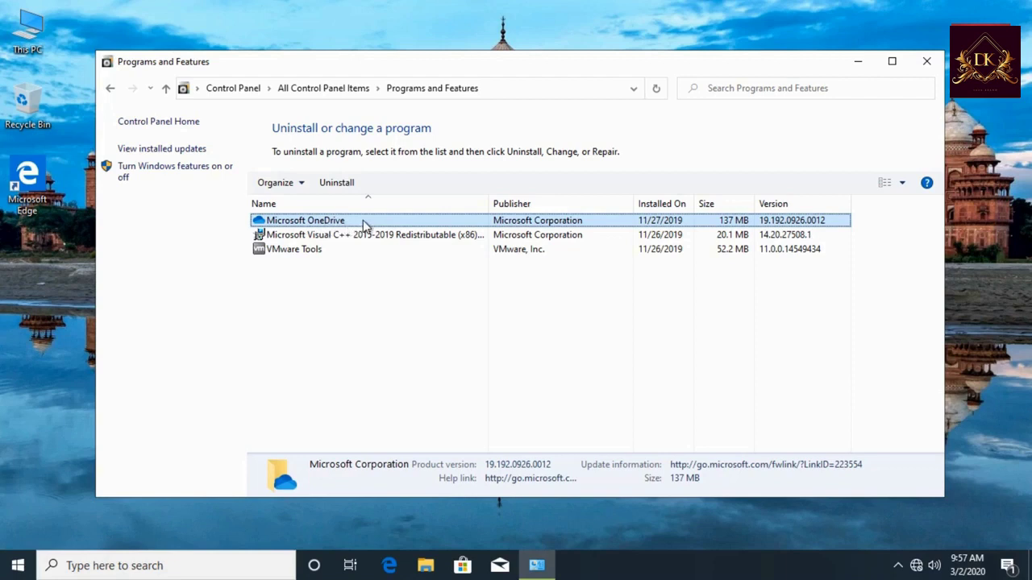
left_click(350, 184)
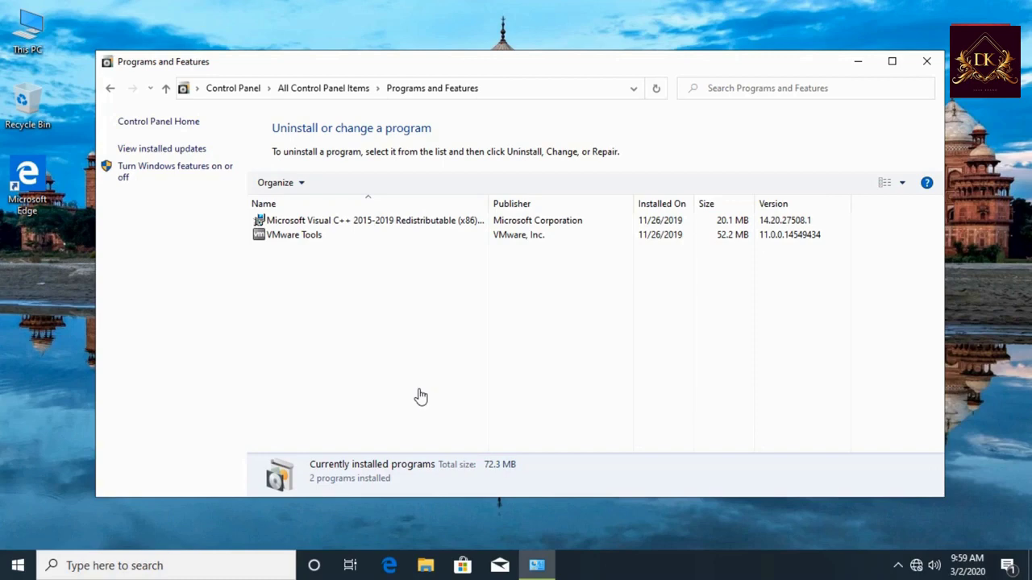
left_click(925, 63)
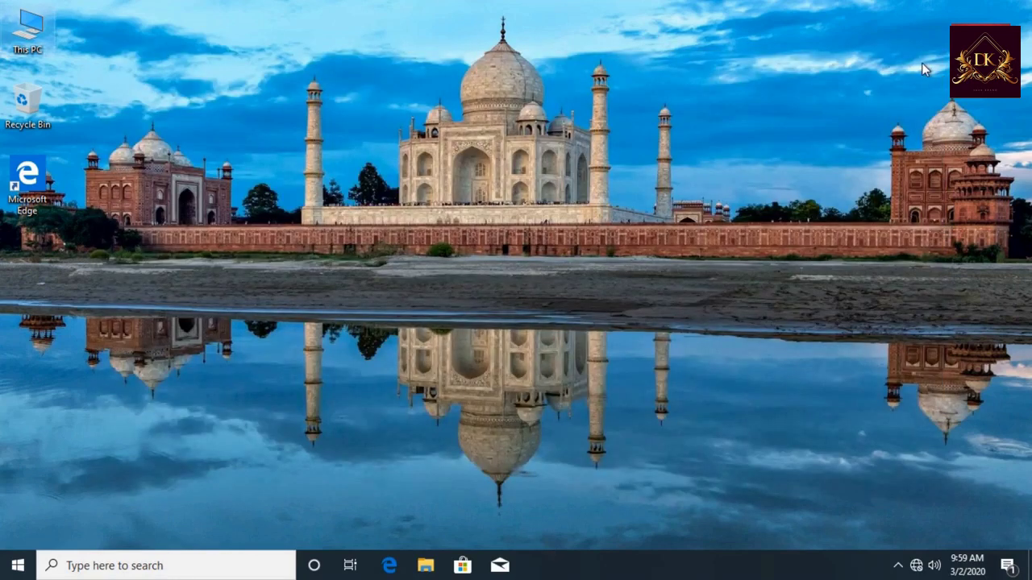
Open Defragment and Optimize Drives and select all the listed drives, from C: through System Reserved.
key("super")
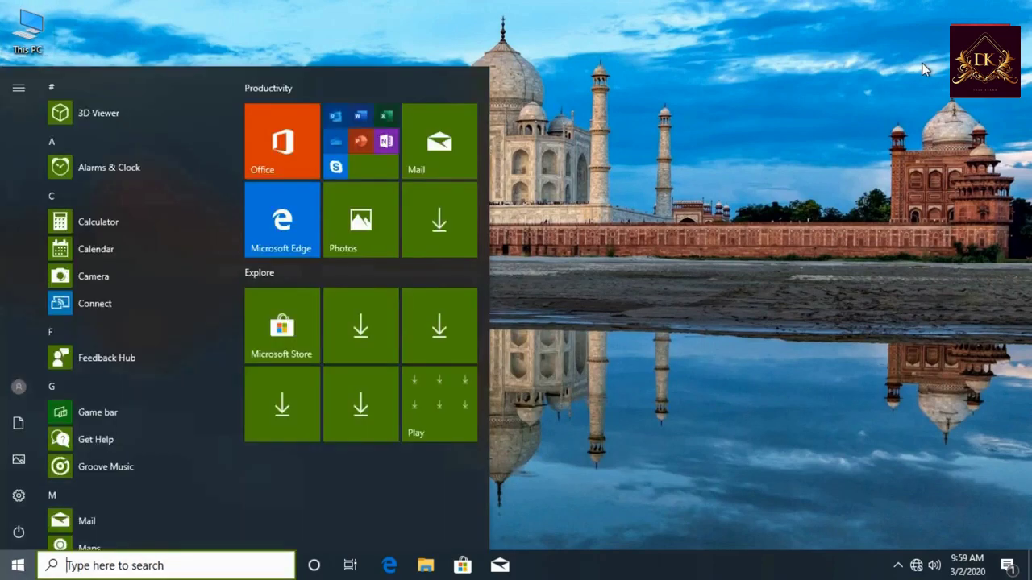
type("disk de")
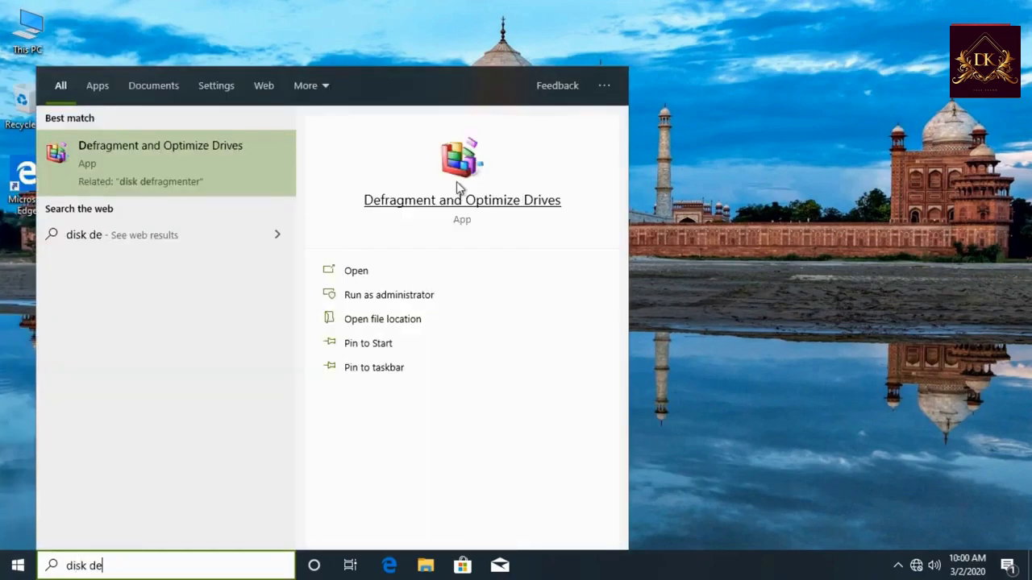
left_click(458, 187)
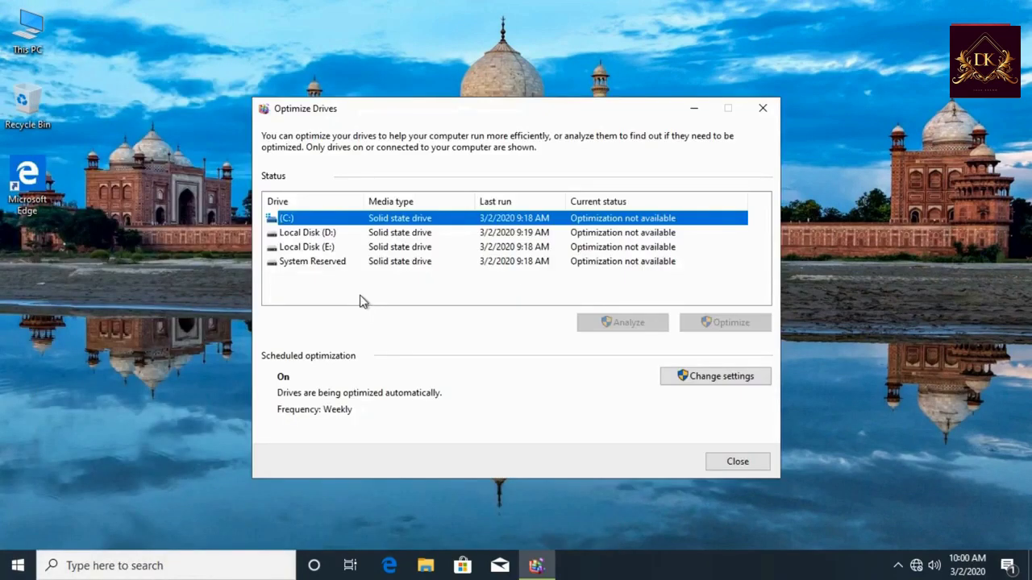
left_click_drag(362, 301, 362, 208)
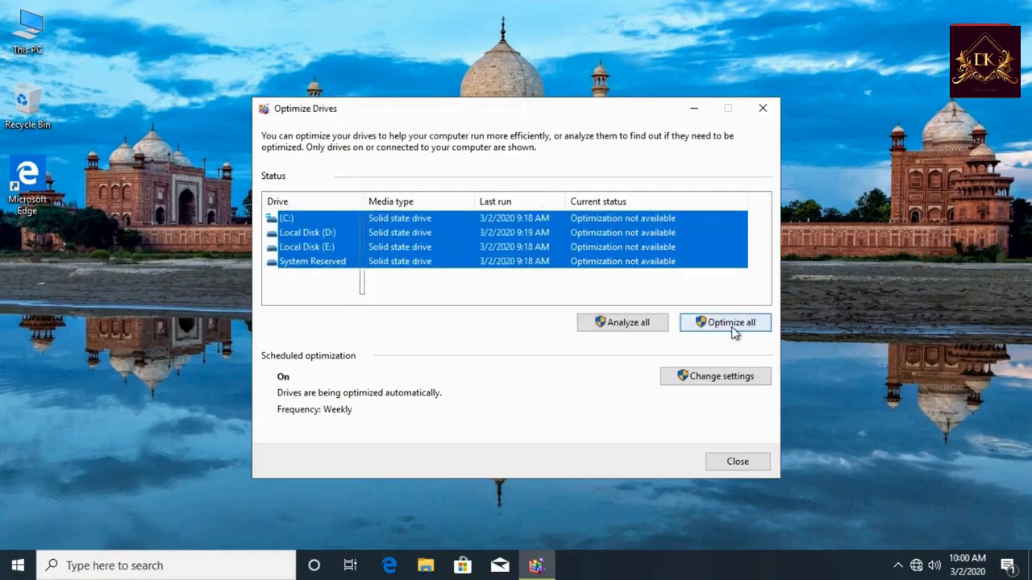